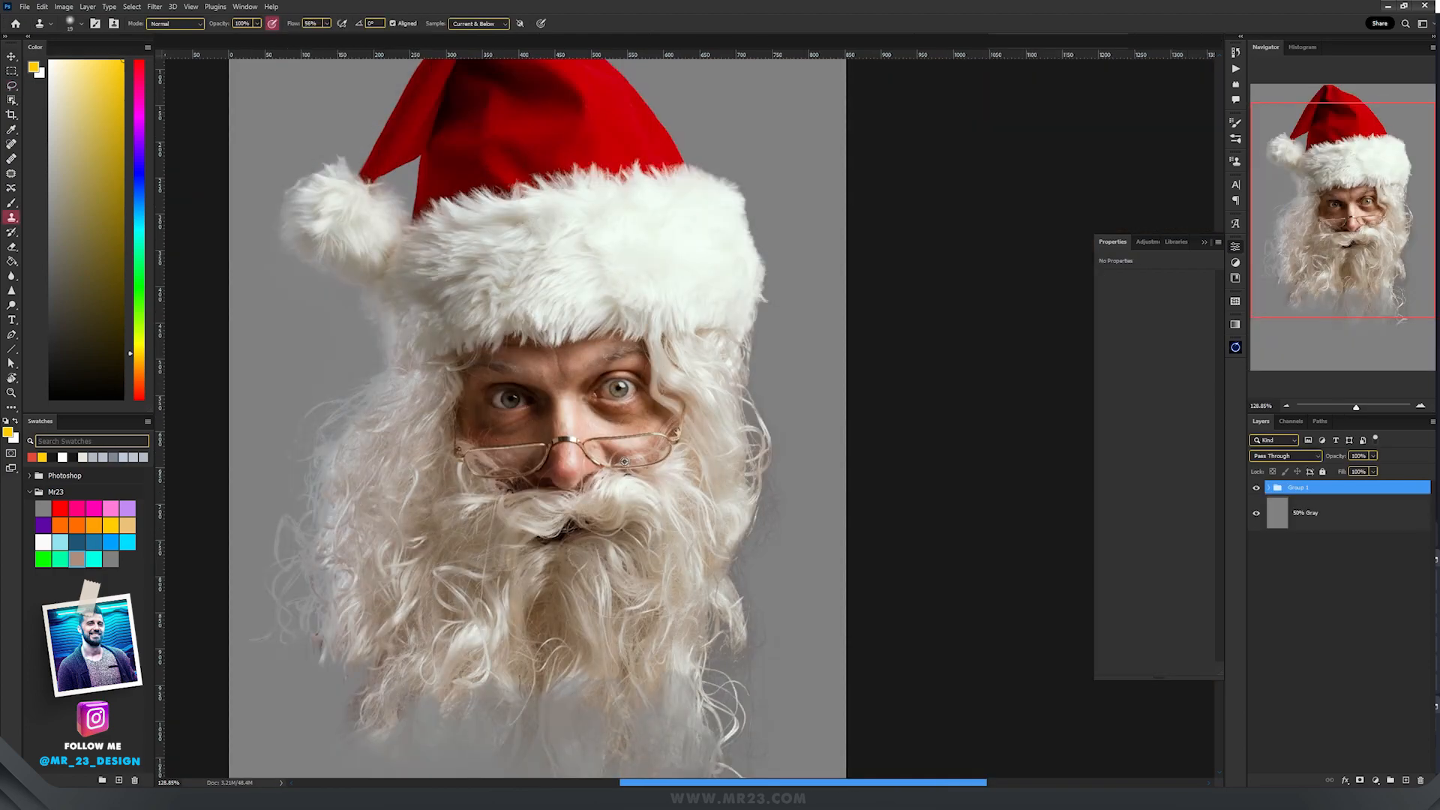
Select the eyeglass frames and temples on Santa's face with the Polygonal Lasso tool, leaving out the lens interiors.
scroll(626, 462, "up", 5)
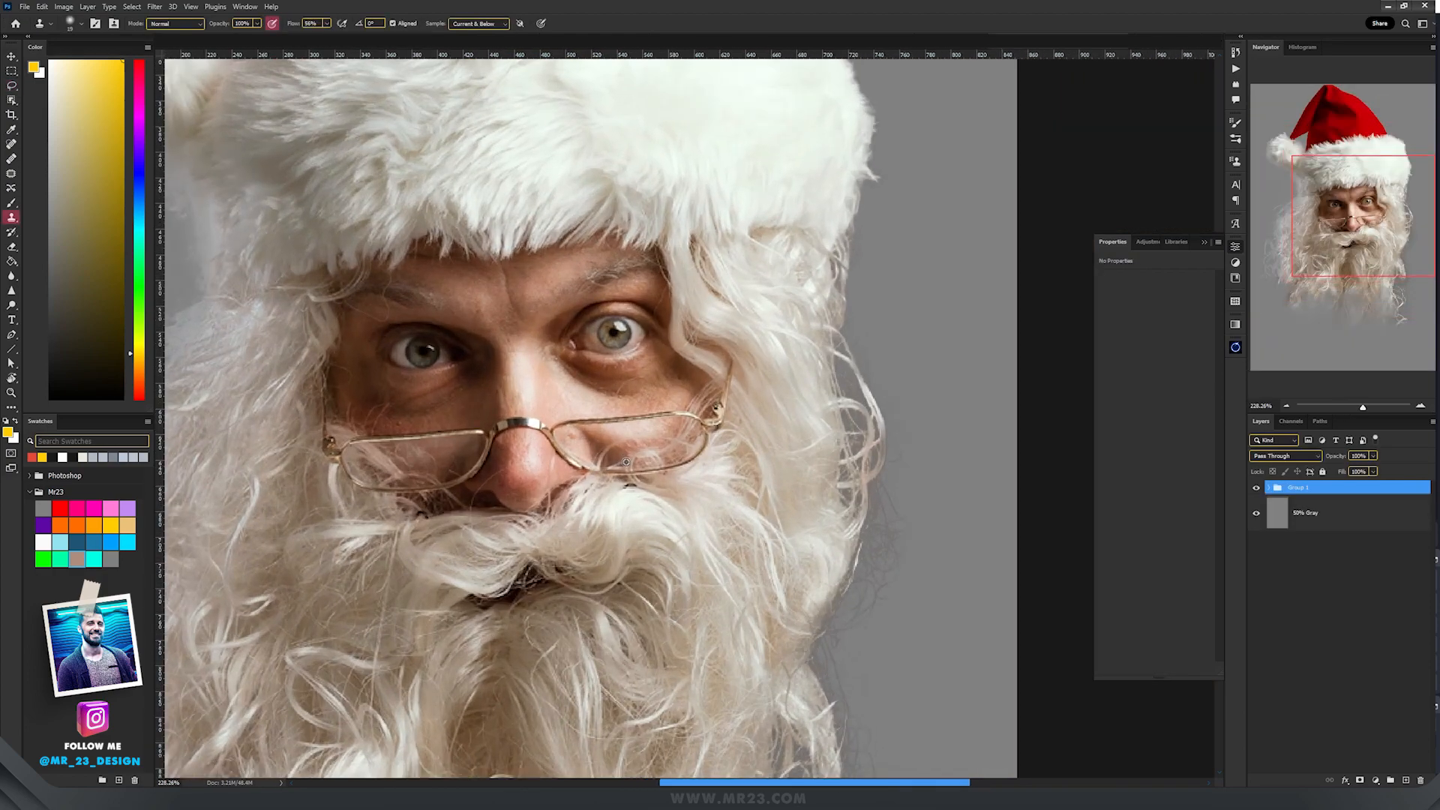
left_click(14, 85)
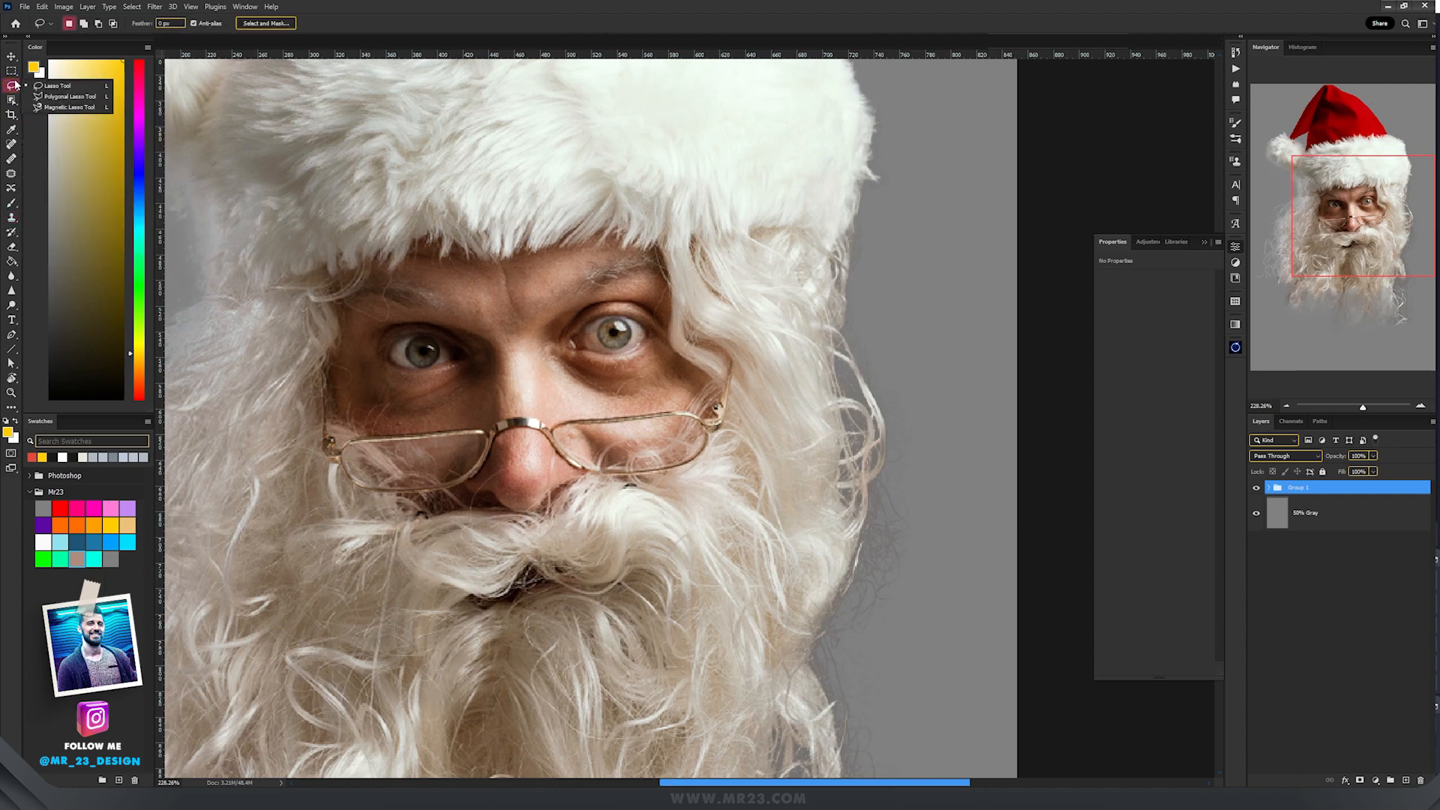
left_click(69, 96)
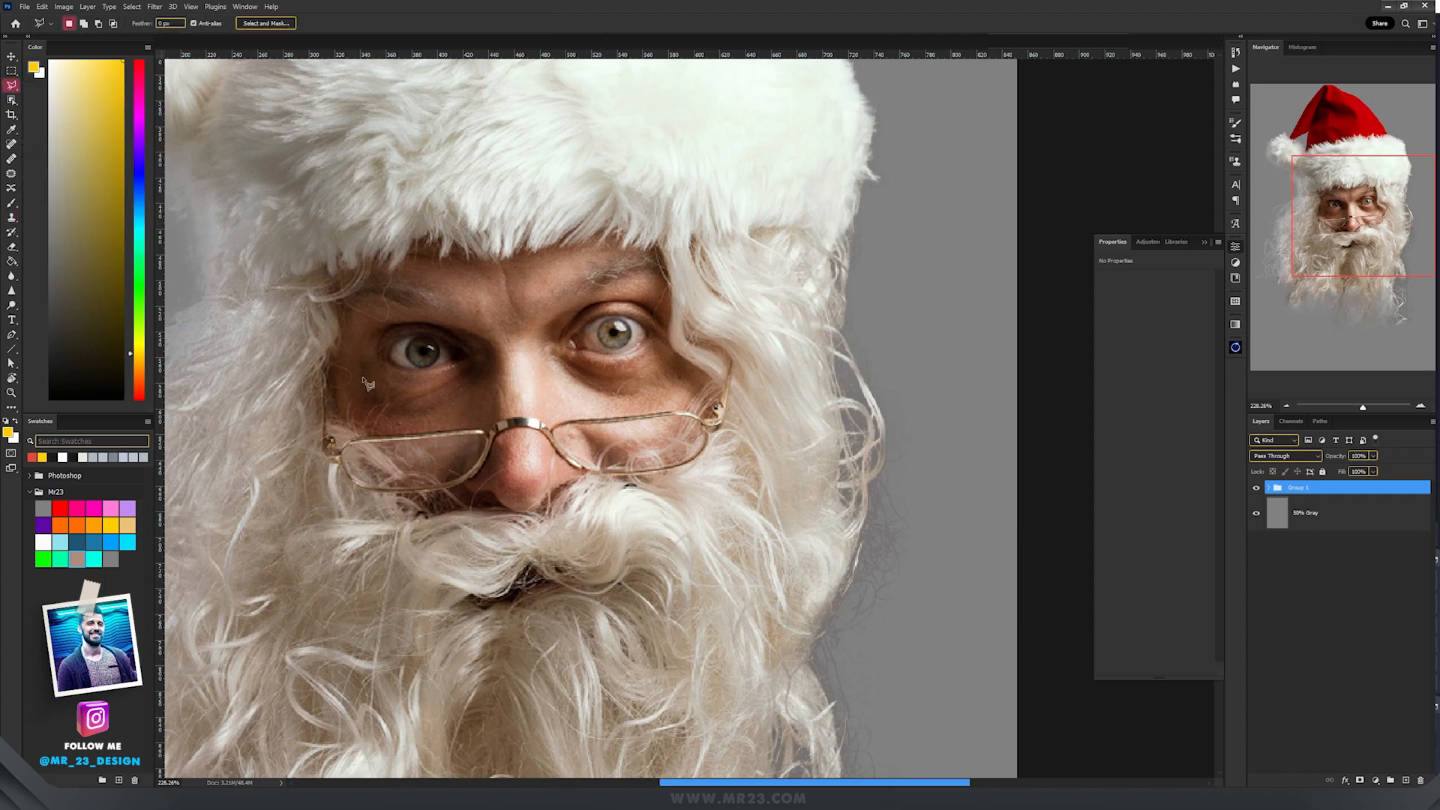
left_click(330, 363)
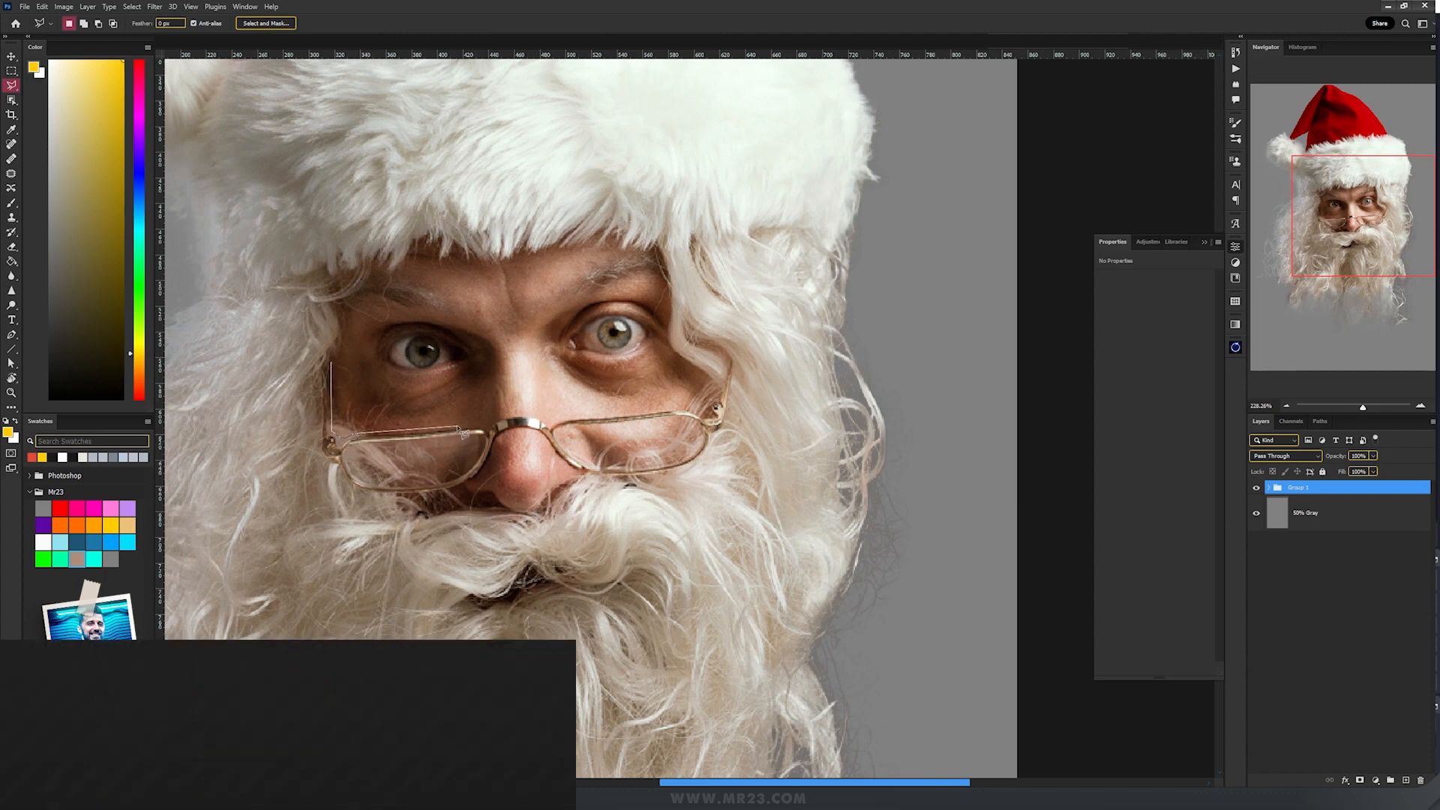
left_click(486, 426)
left_click(696, 410)
left_click(733, 376)
left_click(710, 474)
left_click(642, 476)
left_click(480, 495)
left_click(397, 495)
left_click(331, 363)
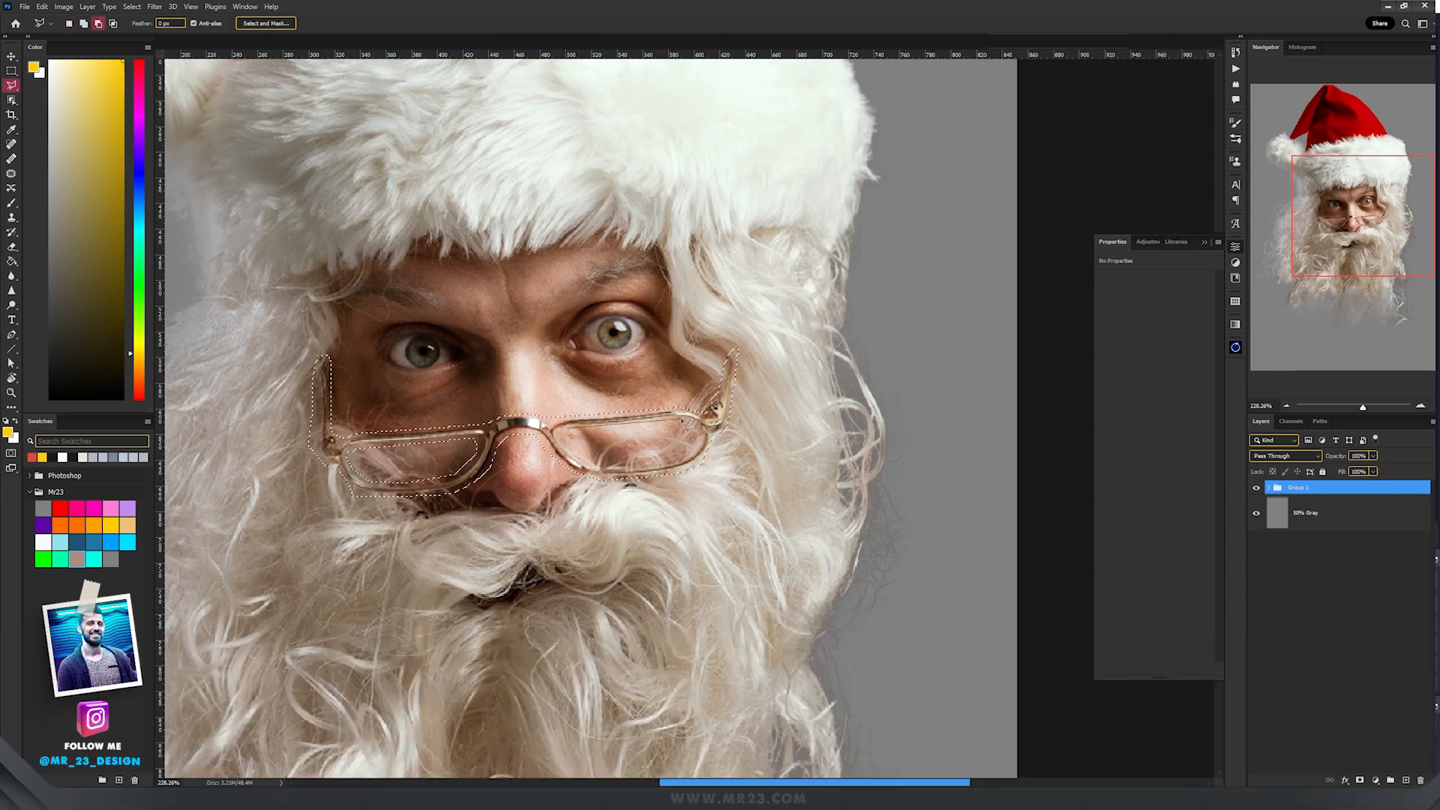
Remove the selected eyeglasses with Content-Aware Fill, sampling the area automatically and outputting to a new layer.
left_click(1406, 781)
right_click(614, 447)
left_click(654, 597)
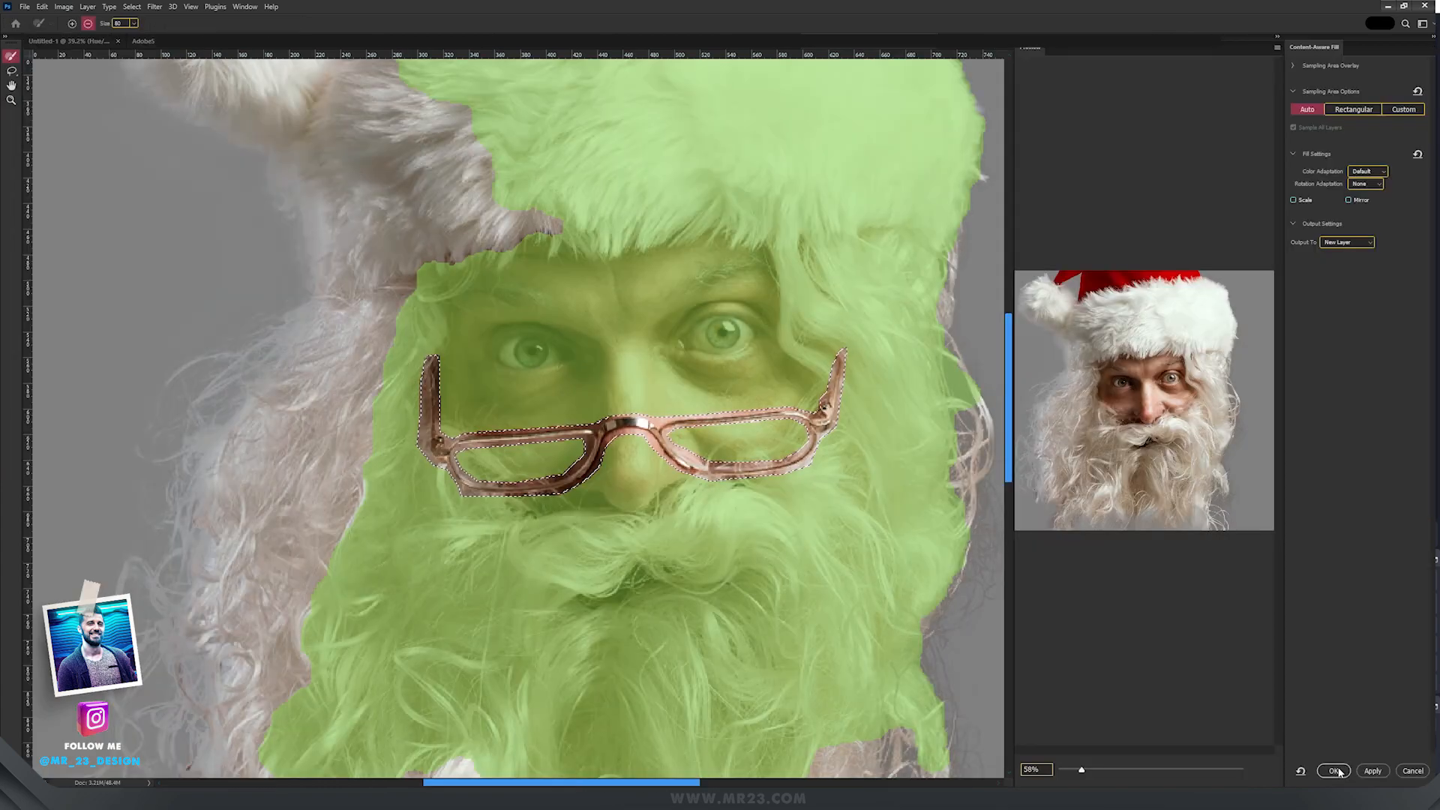
left_click(1336, 773)
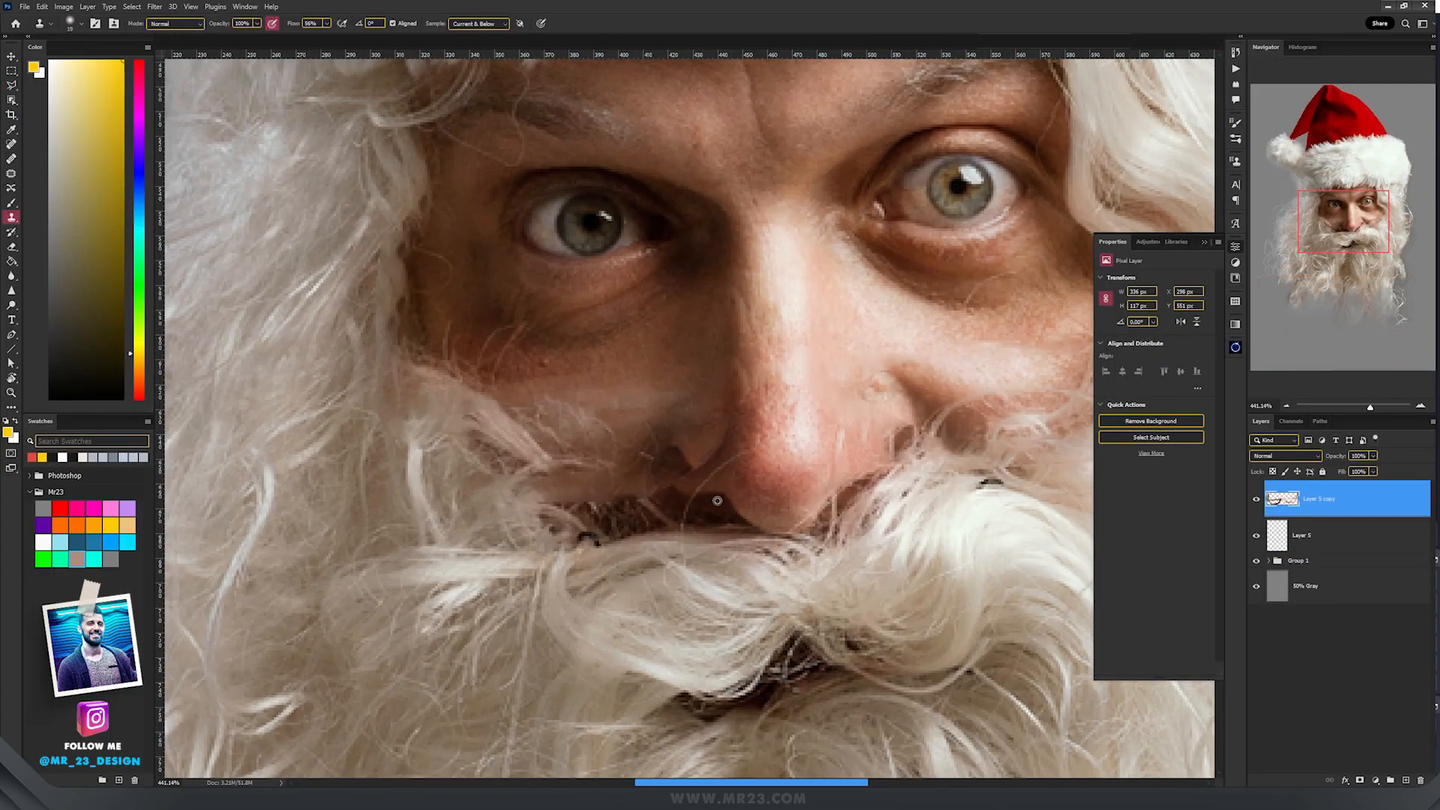
scroll(717, 501, "up", 3)
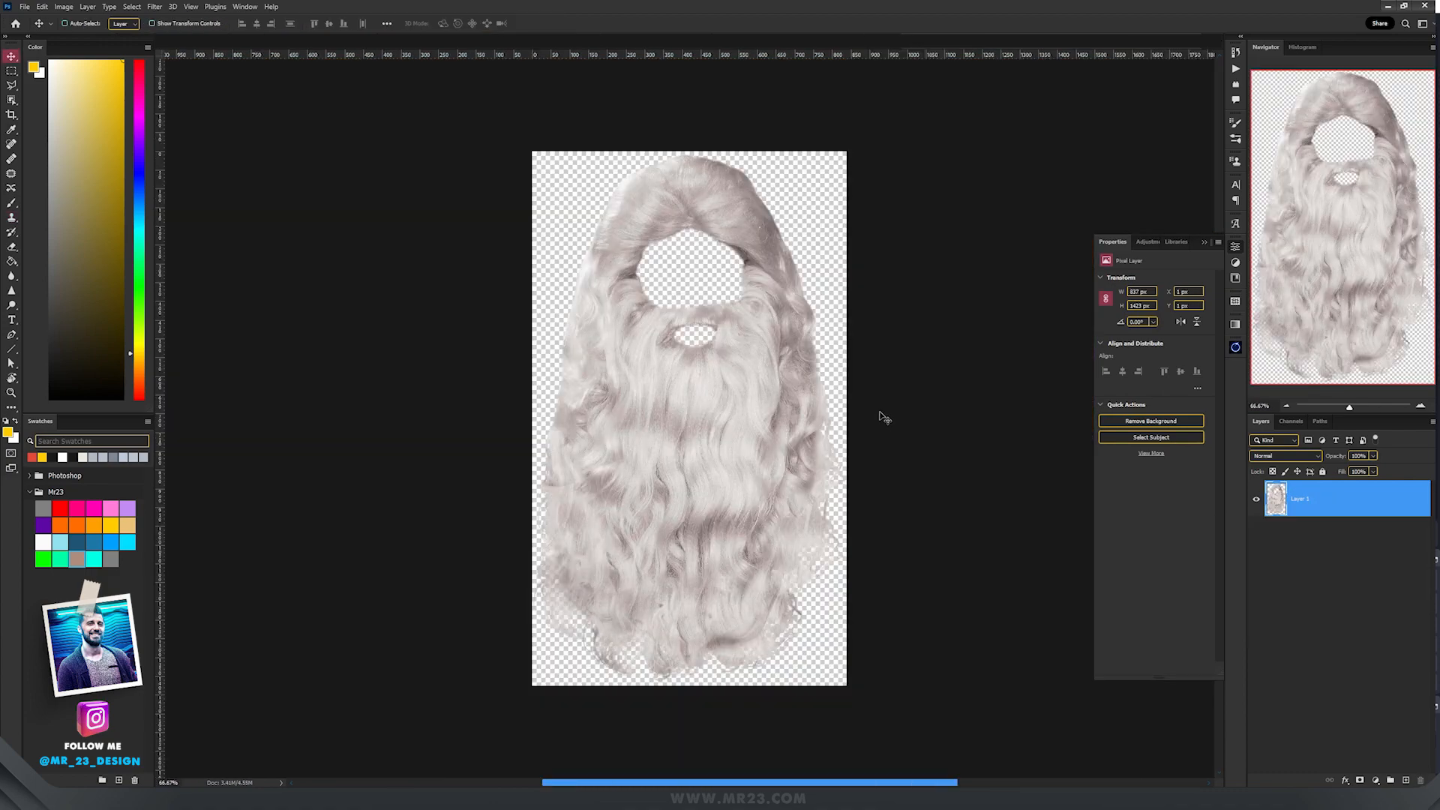
Position the transparent long-beard image beneath the Santa head group to fill out the lower beard.
scroll(702, 409, "up", 4)
scroll(703, 409, "down", 2)
scroll(702, 405, "up", 4)
left_click_drag(702, 353, 660, 275)
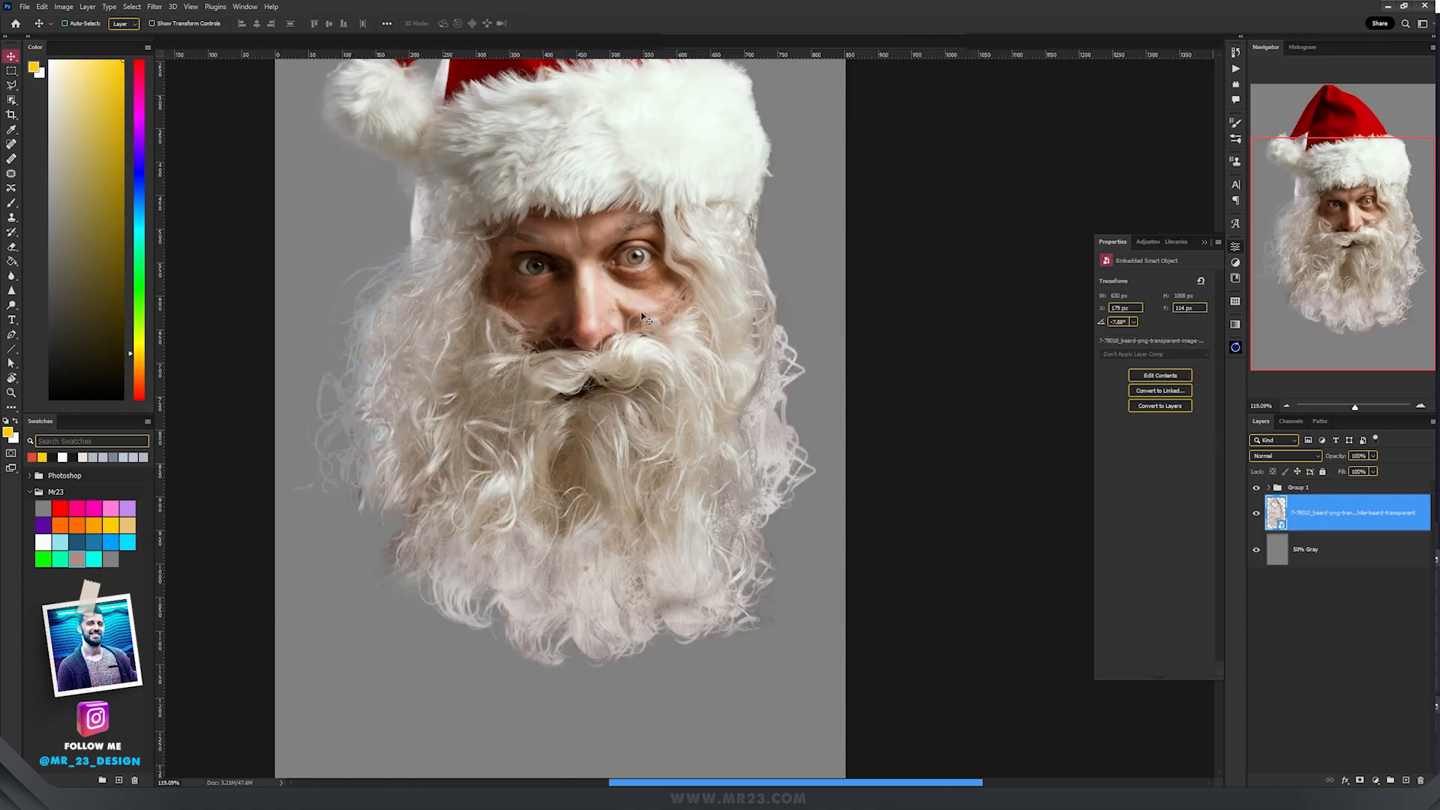
left_click_drag(675, 322, 597, 435)
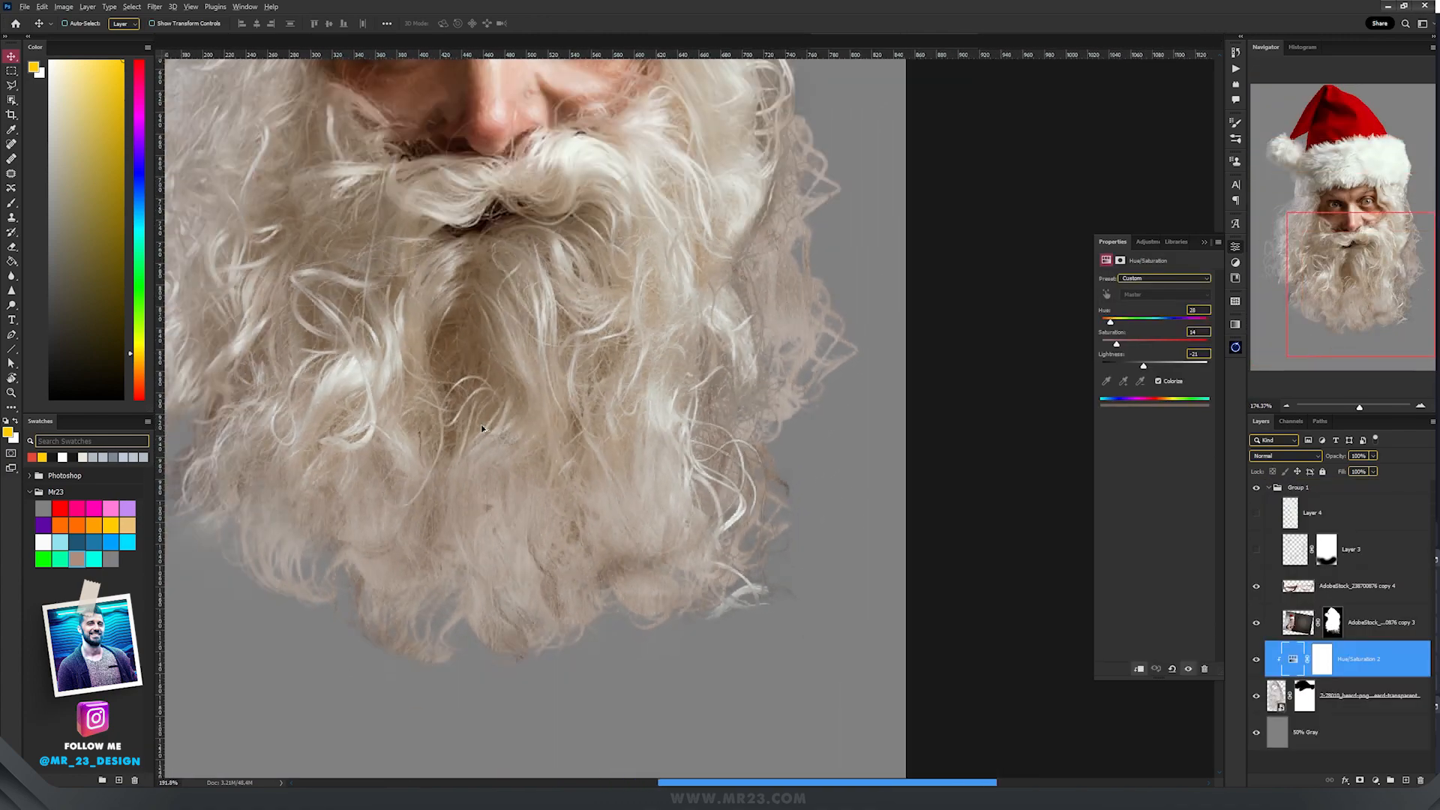
Paint fine hair strands along both sides of the beard on a separate layer, using a colour sampled from the beard.
scroll(482, 429, "down", 3)
scroll(598, 563, "up", 2)
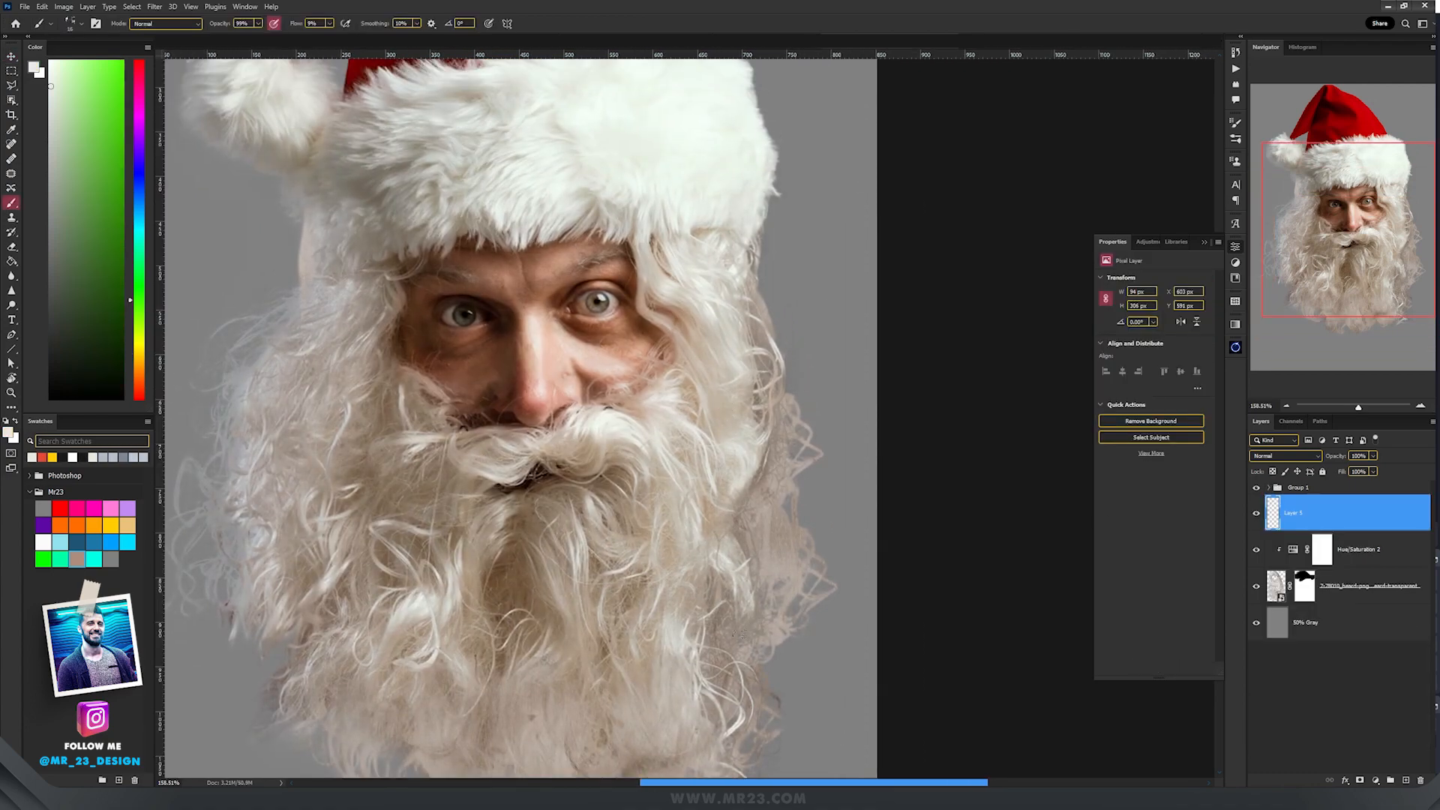
mouse_move(766, 576)
left_mouse_down()
mouse_move(759, 673)
mouse_move(785, 693)
left_mouse_up()
left_click(725, 501, "alt")
left_click_drag(184, 480, 215, 523)
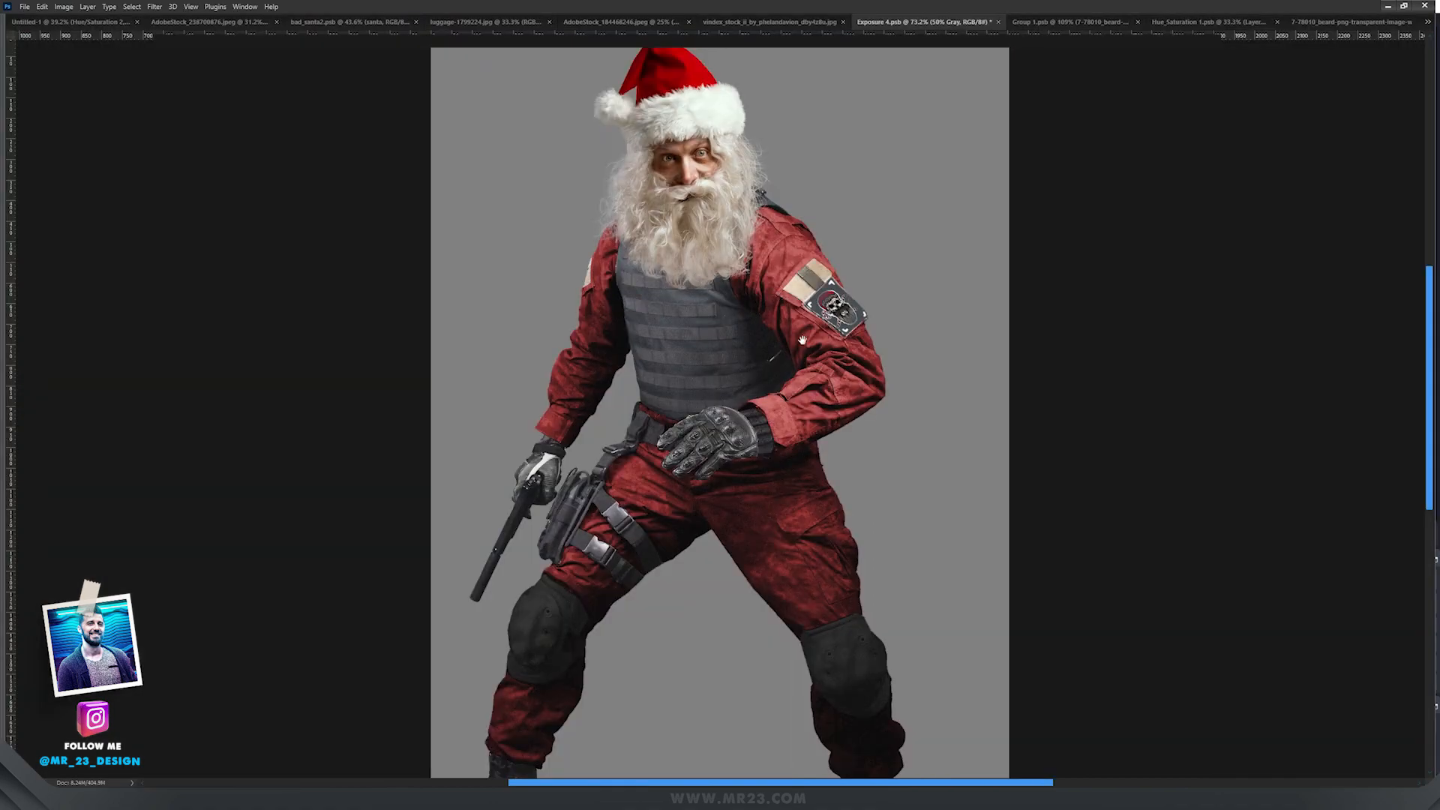
Switch to Envato Elements, open the 360 render of Glove Pointing a Gun and rotate the model.
left_click_drag(810, 370, 702, 387)
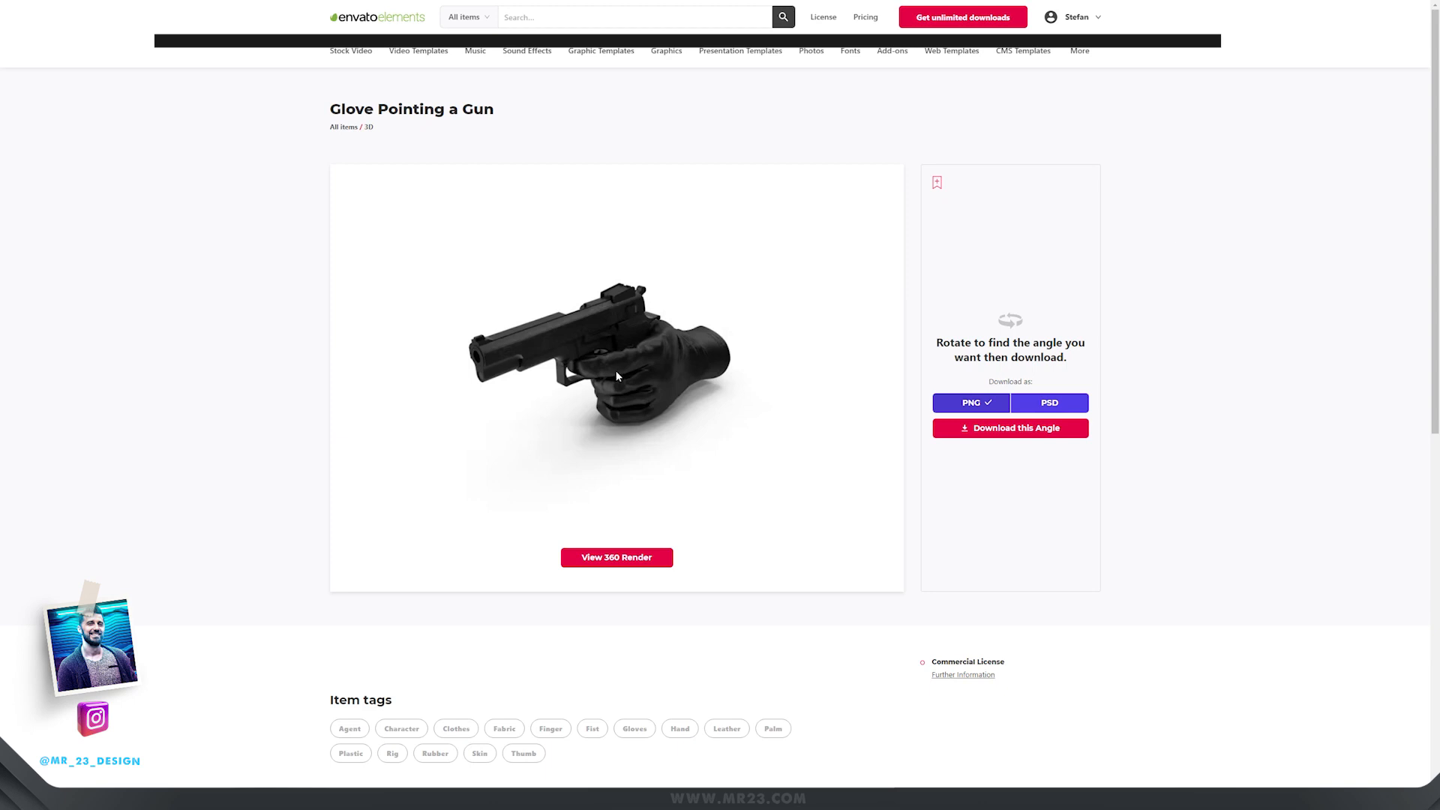
left_click(617, 563)
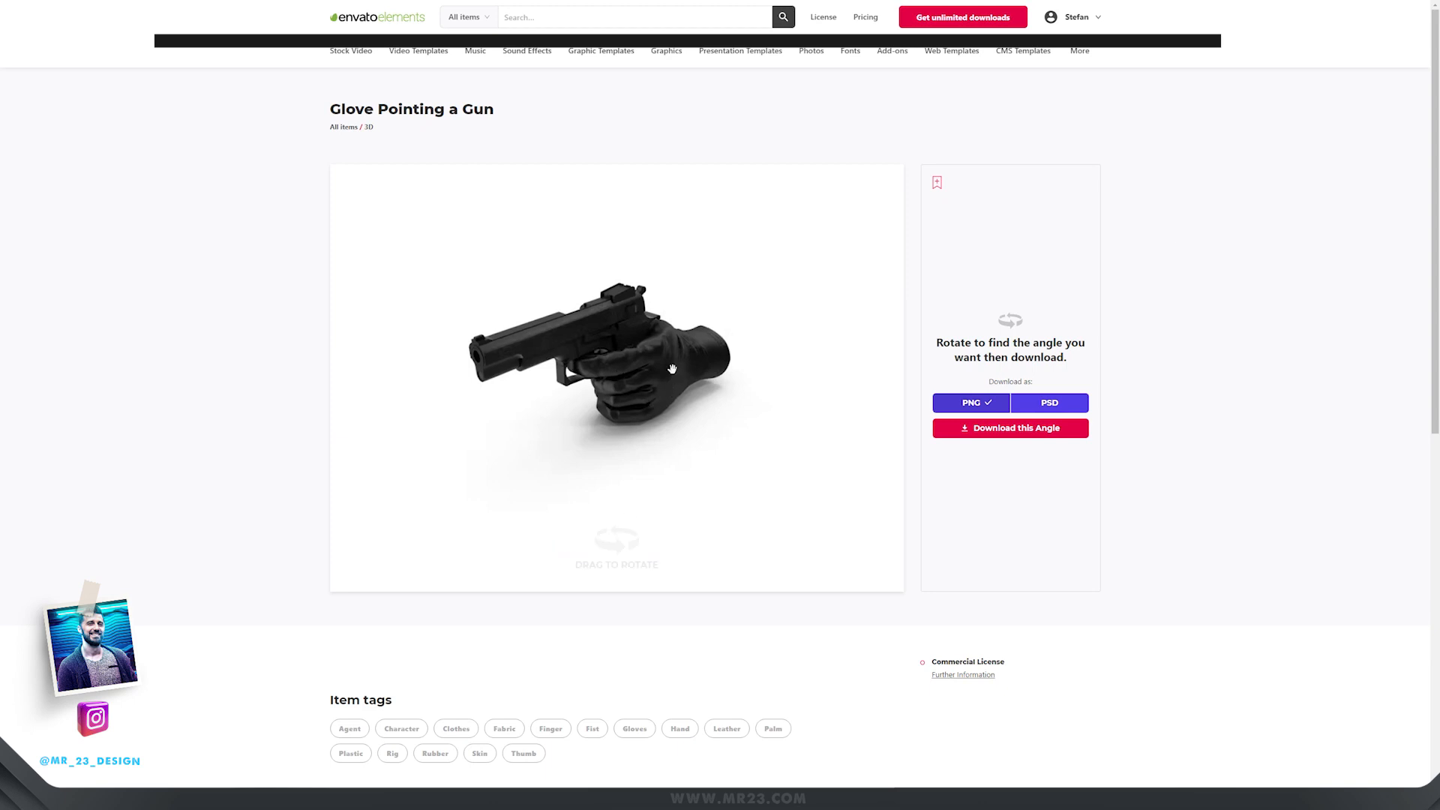
mouse_move(667, 351)
left_mouse_down()
mouse_move(681, 357)
mouse_move(669, 362)
left_mouse_up()
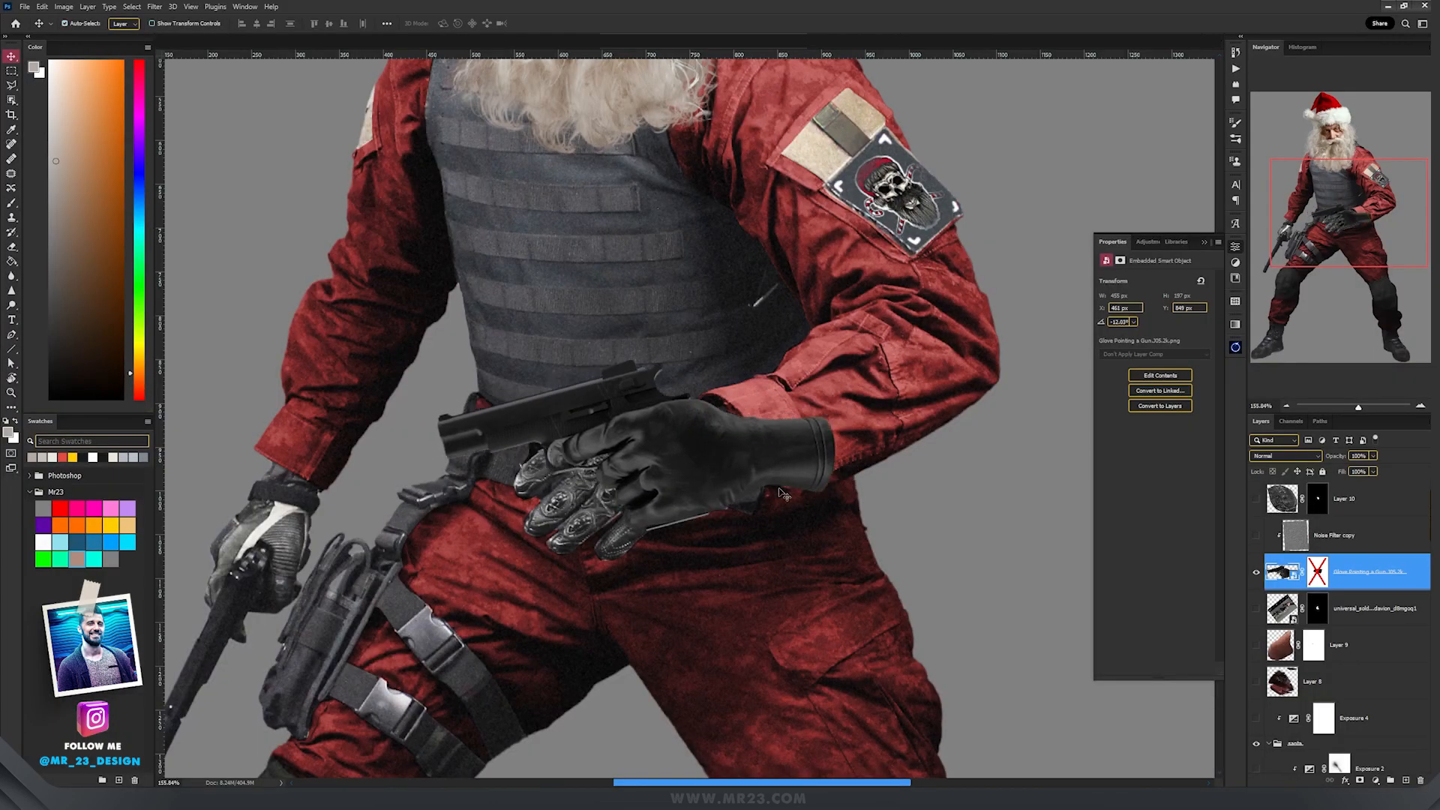
Clone red trouser fabric over the original glove's fingertips on a new layer above the soldier stock layer.
scroll(711, 480, "up", 3)
left_click(1373, 608)
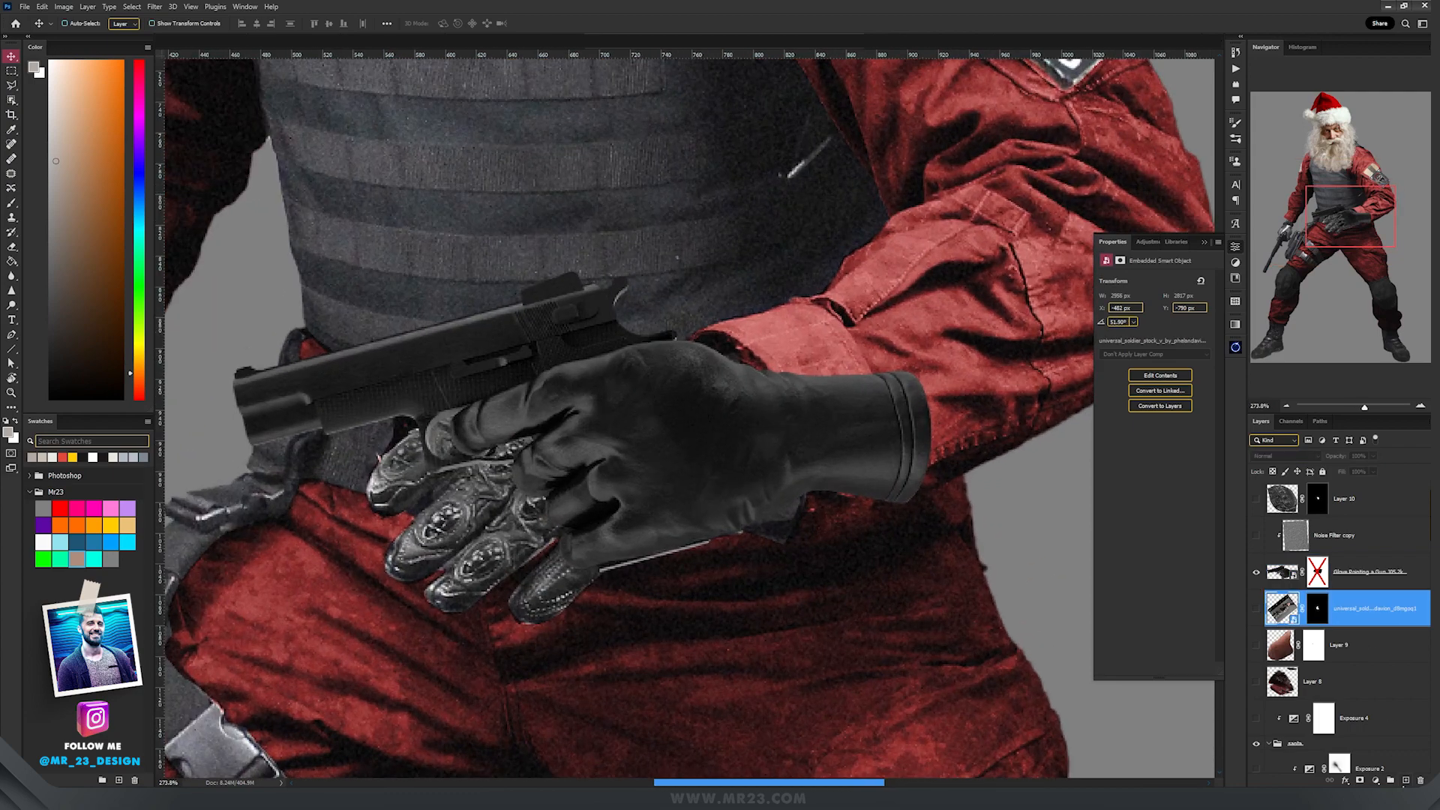
left_click(1406, 780)
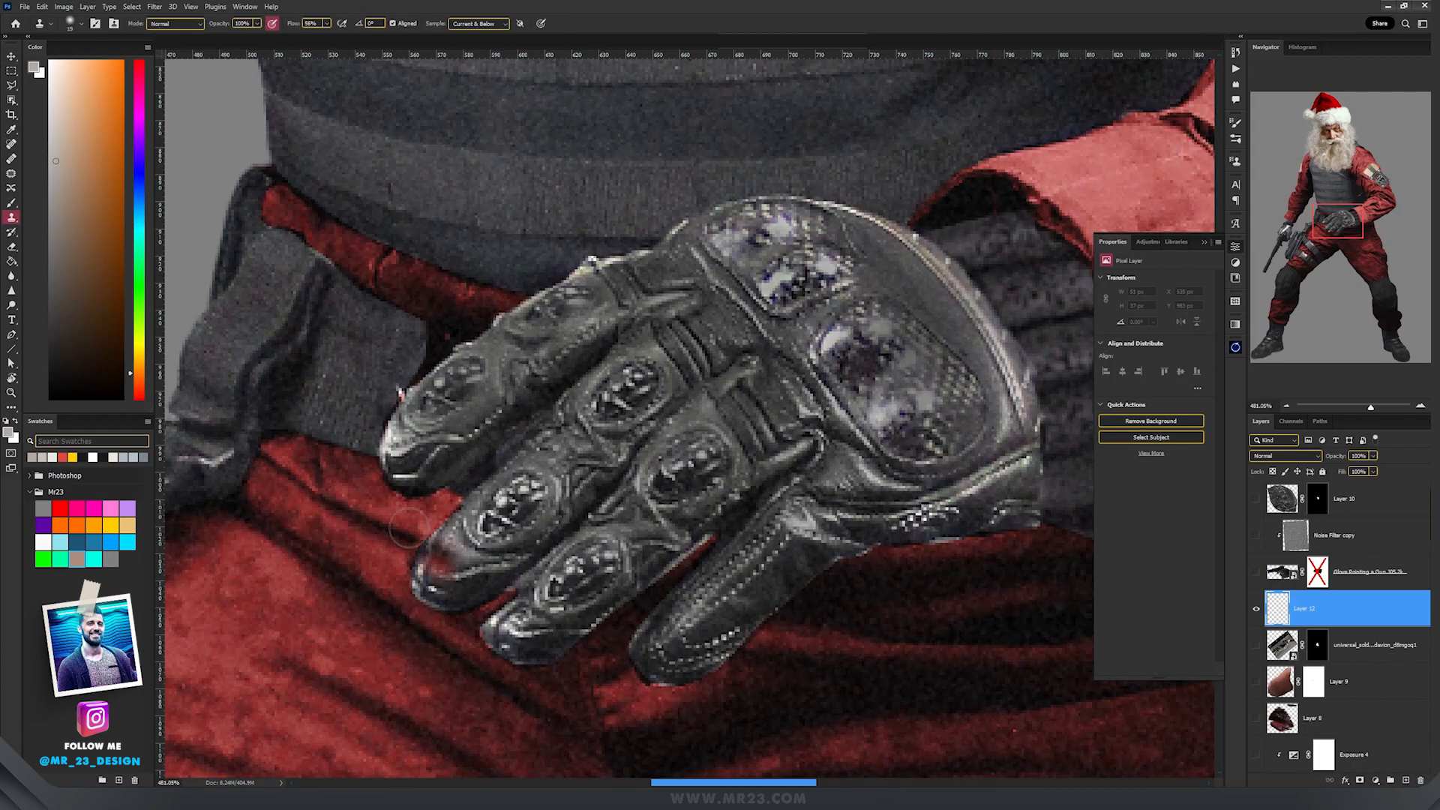
key("ctrl+z")
left_click(361, 487, "alt")
mouse_move(378, 481)
left_mouse_down()
mouse_move(417, 492)
mouse_move(396, 486)
mouse_move(405, 552)
mouse_move(440, 588)
mouse_move(421, 579)
mouse_move(541, 656)
mouse_move(475, 611)
left_mouse_up()
left_click_drag(412, 509, 450, 555)
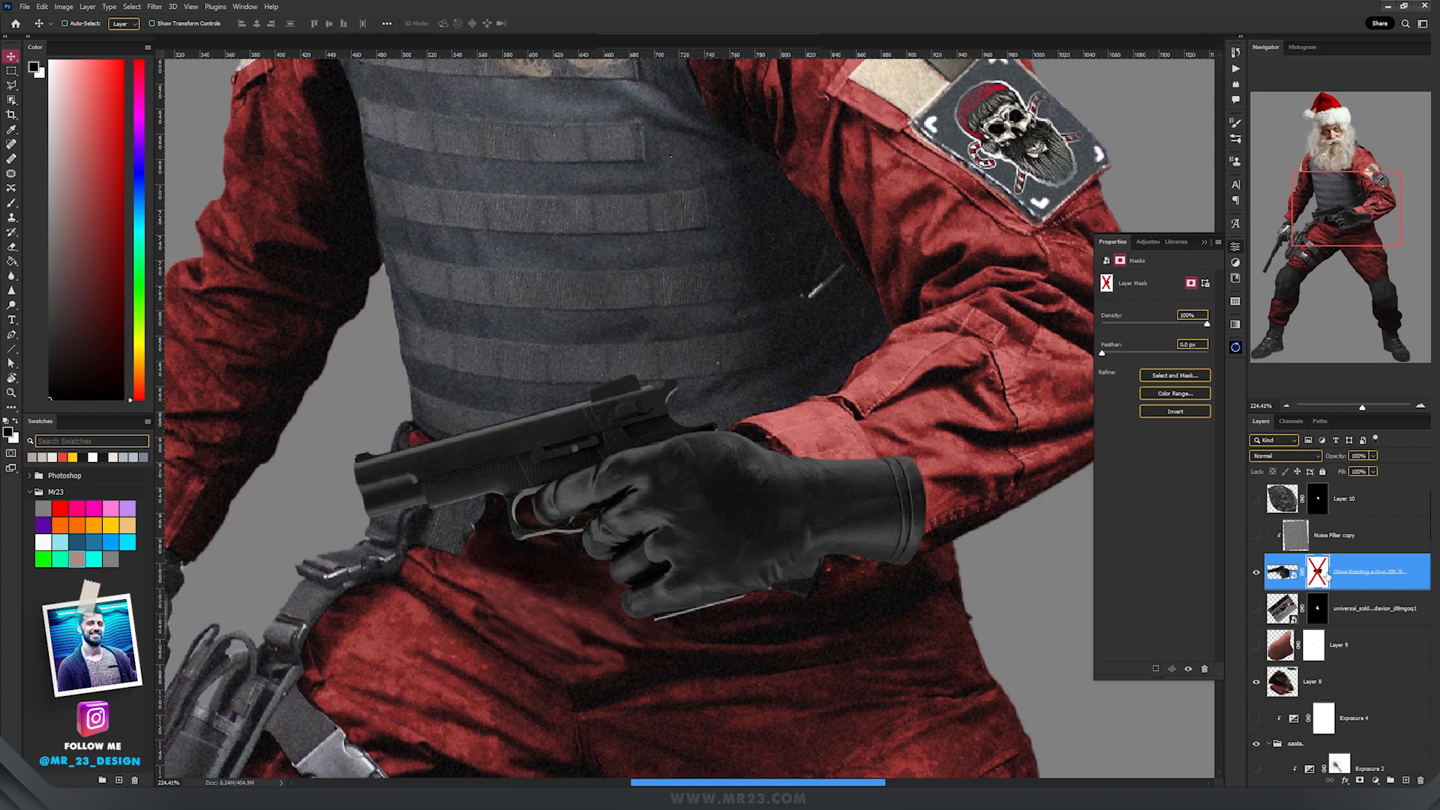
Enable the glove layer's mask to hide the pistol and cuff, and show Layer 10 with the knuckle armour detail.
left_click(1320, 574, "shift")
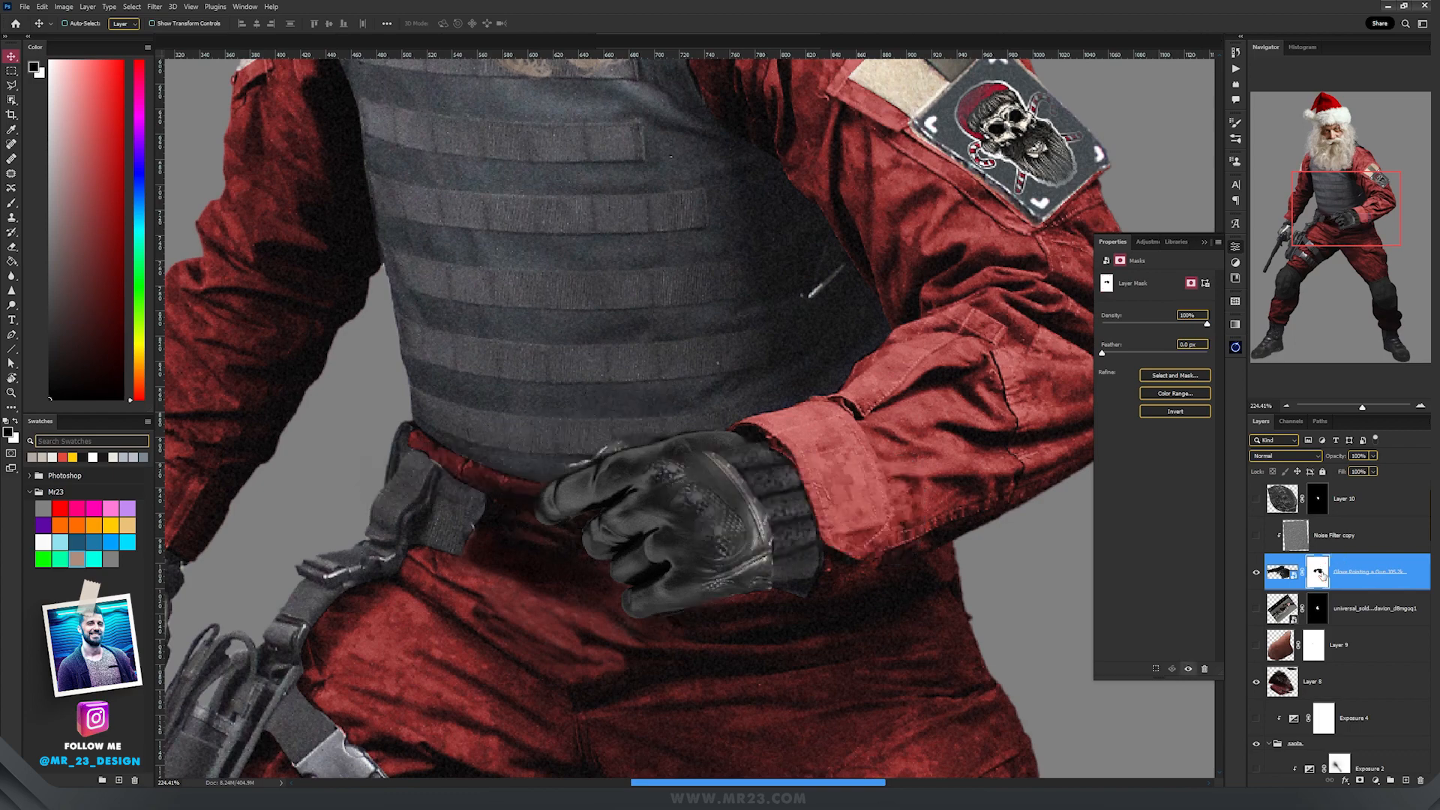
left_click(1257, 503)
left_click(1316, 506)
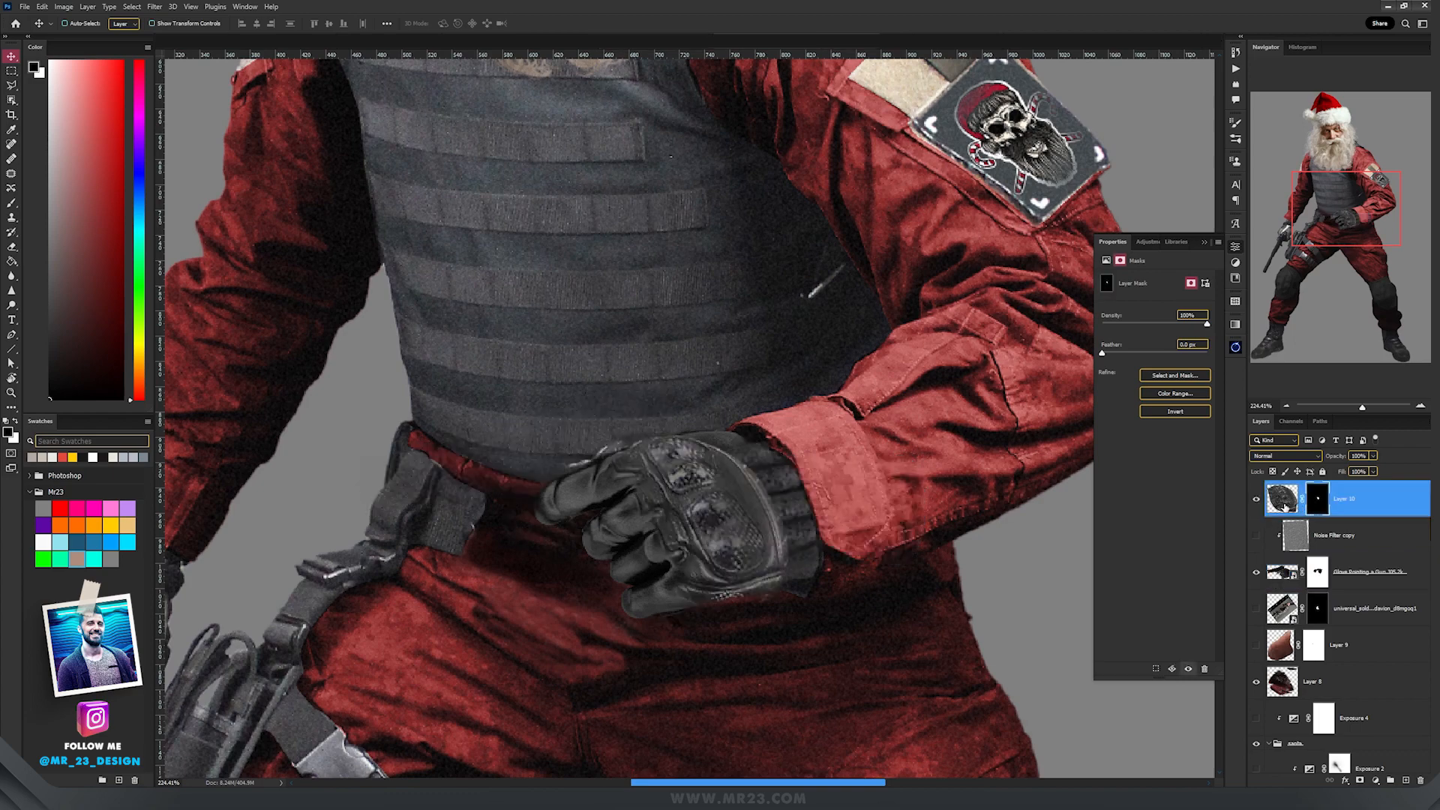
left_click(1284, 508)
scroll(754, 537, "down", 5)
scroll(754, 537, "up", 4)
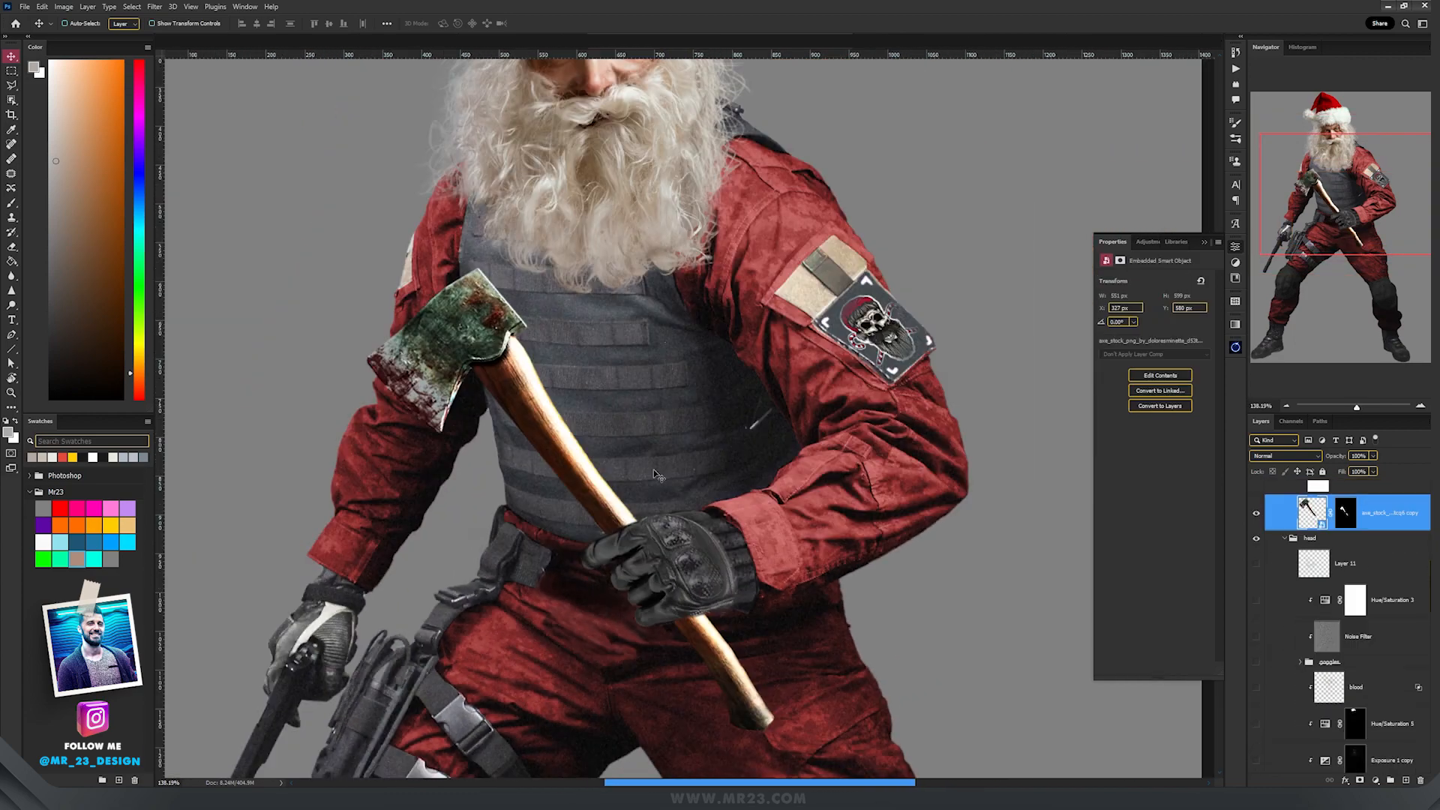
scroll(656, 475, "down", 3)
scroll(653, 476, "up", 3)
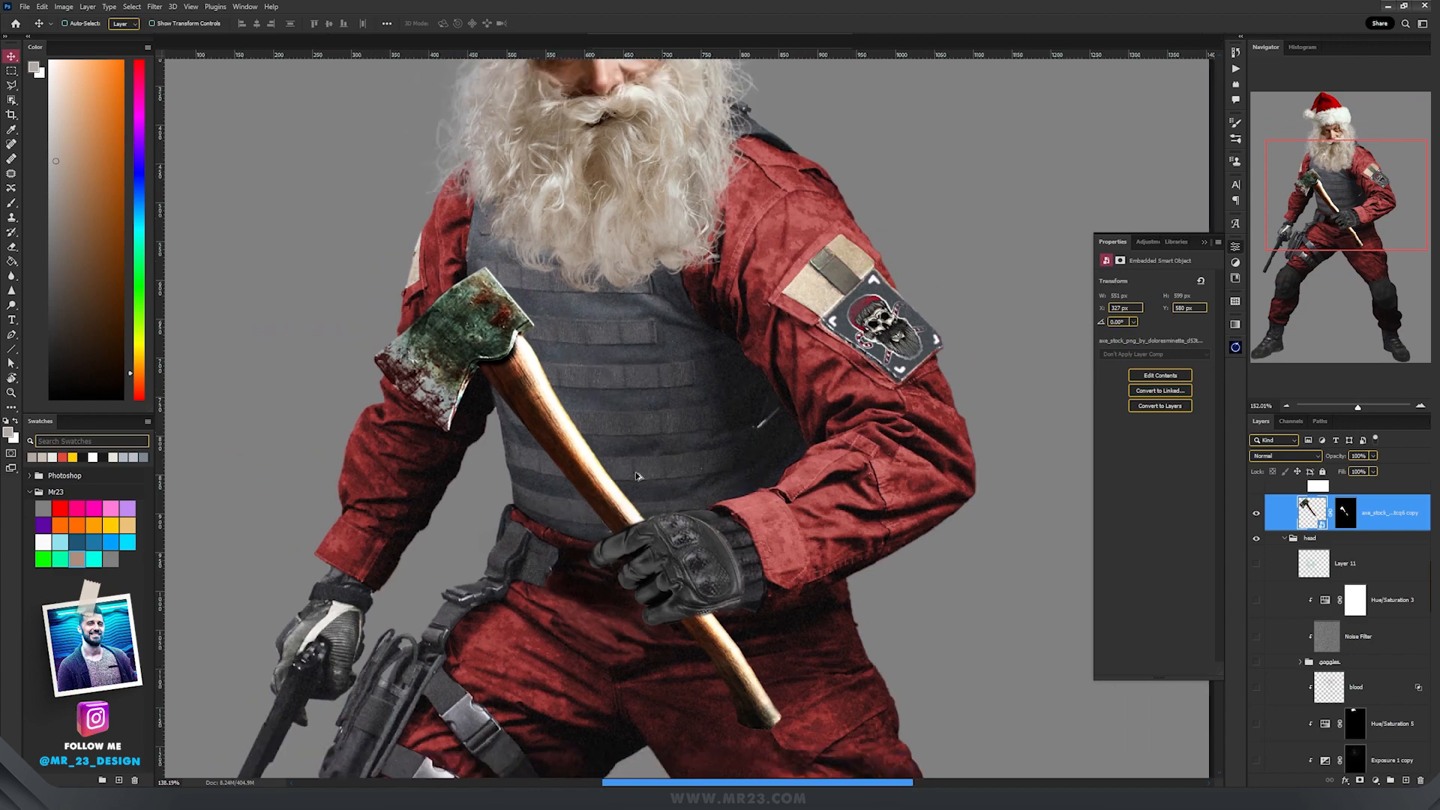
scroll(645, 476, "down", 4)
left_click_drag(636, 476, 635, 441)
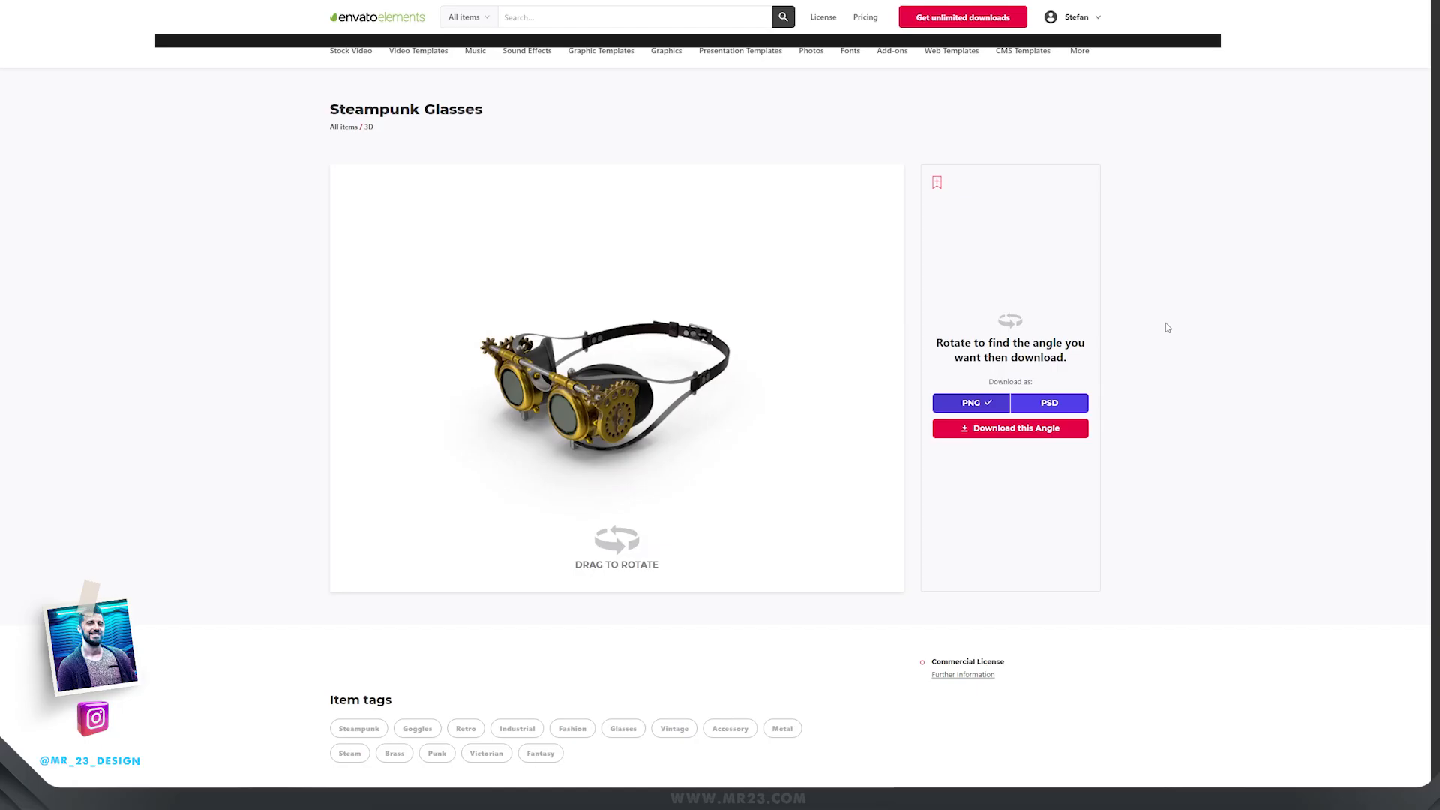
Rotate the Steampunk Glasses model on Envato Elements and move the goggles over Santa's eyes in Photoshop.
mouse_move(608, 404)
left_mouse_down()
mouse_move(629, 390)
mouse_move(605, 406)
mouse_move(617, 396)
left_mouse_up()
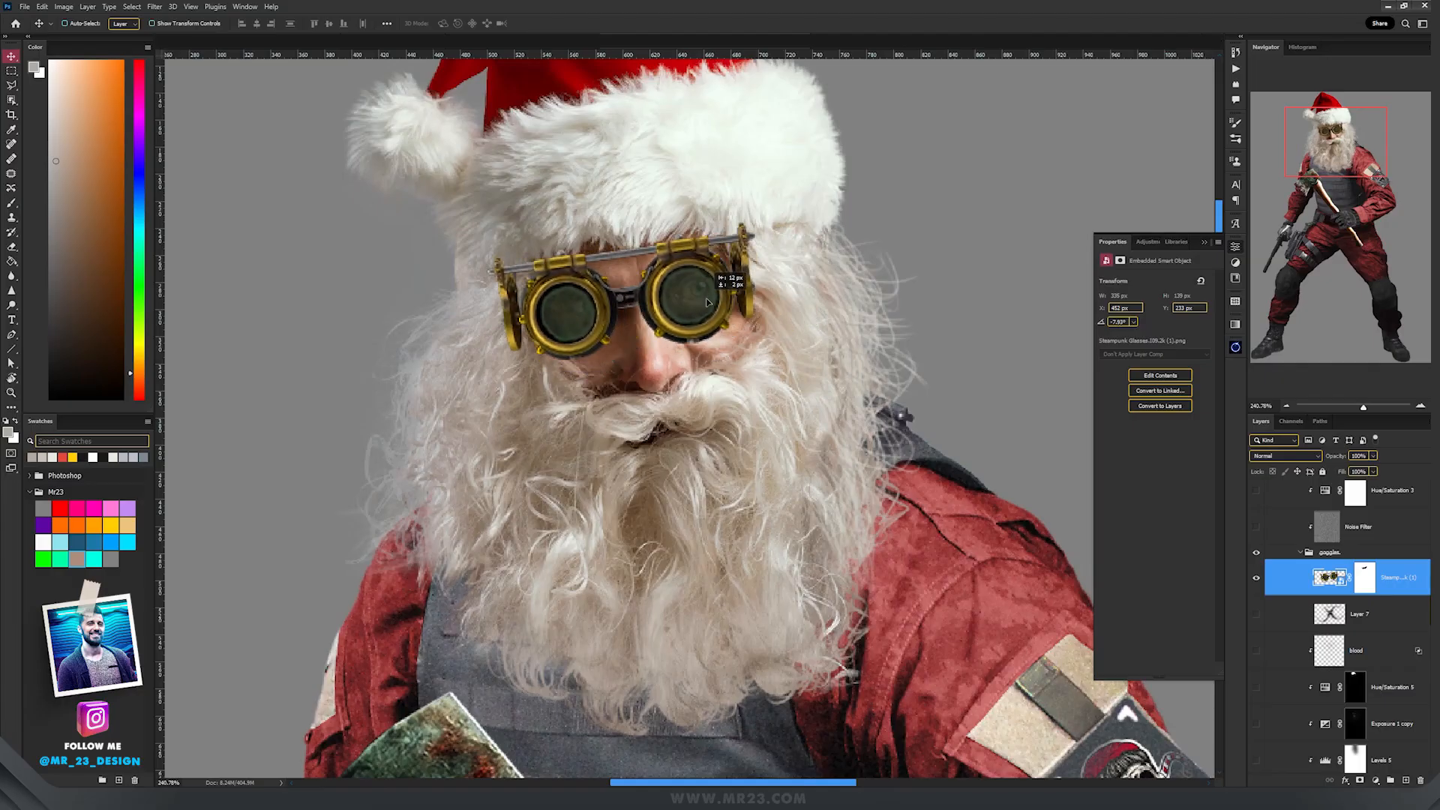
left_click_drag(731, 296, 742, 312)
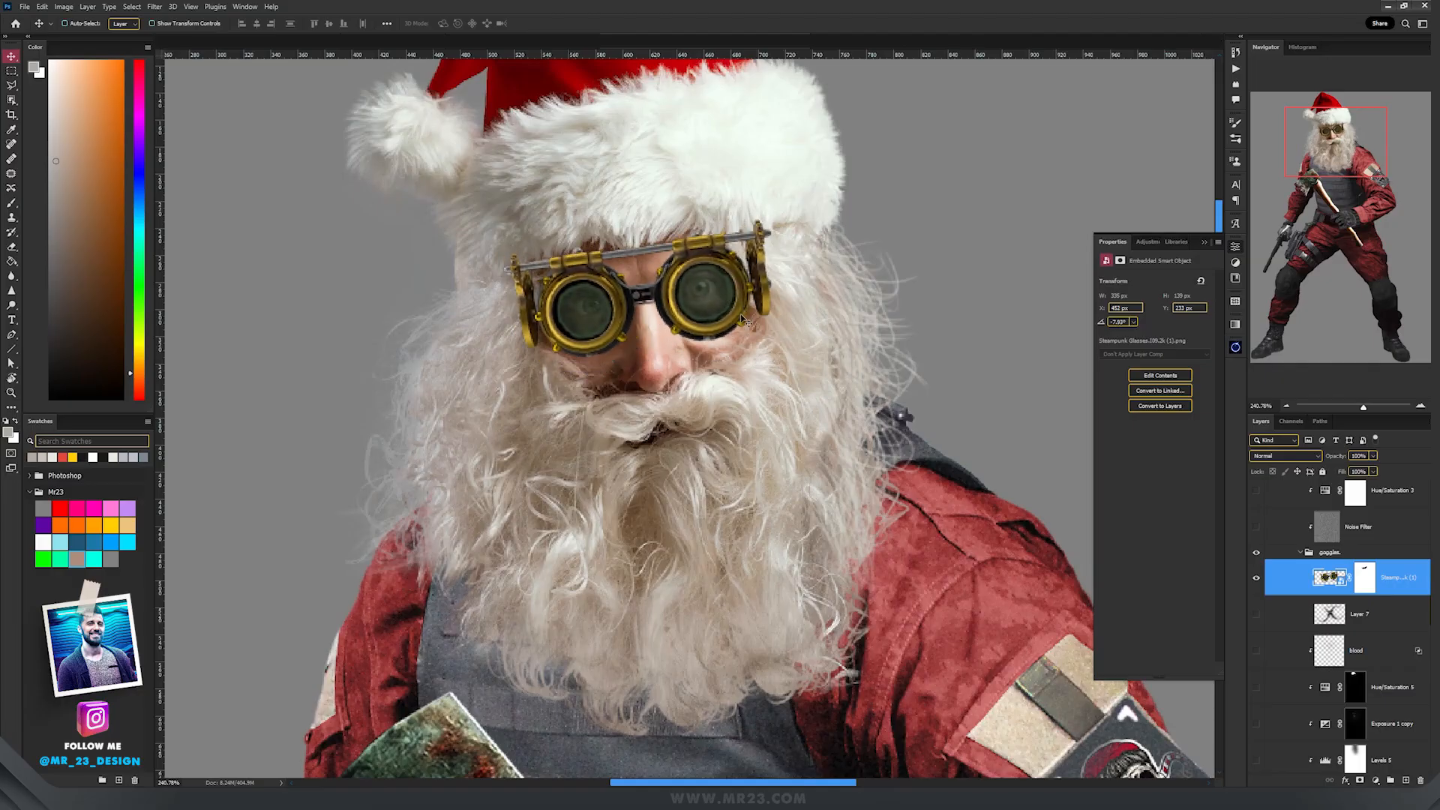
left_click(1333, 618)
mouse_move(782, 436)
left_mouse_down()
mouse_move(782, 512)
mouse_move(783, 441)
left_mouse_up()
key("ctrl+z")
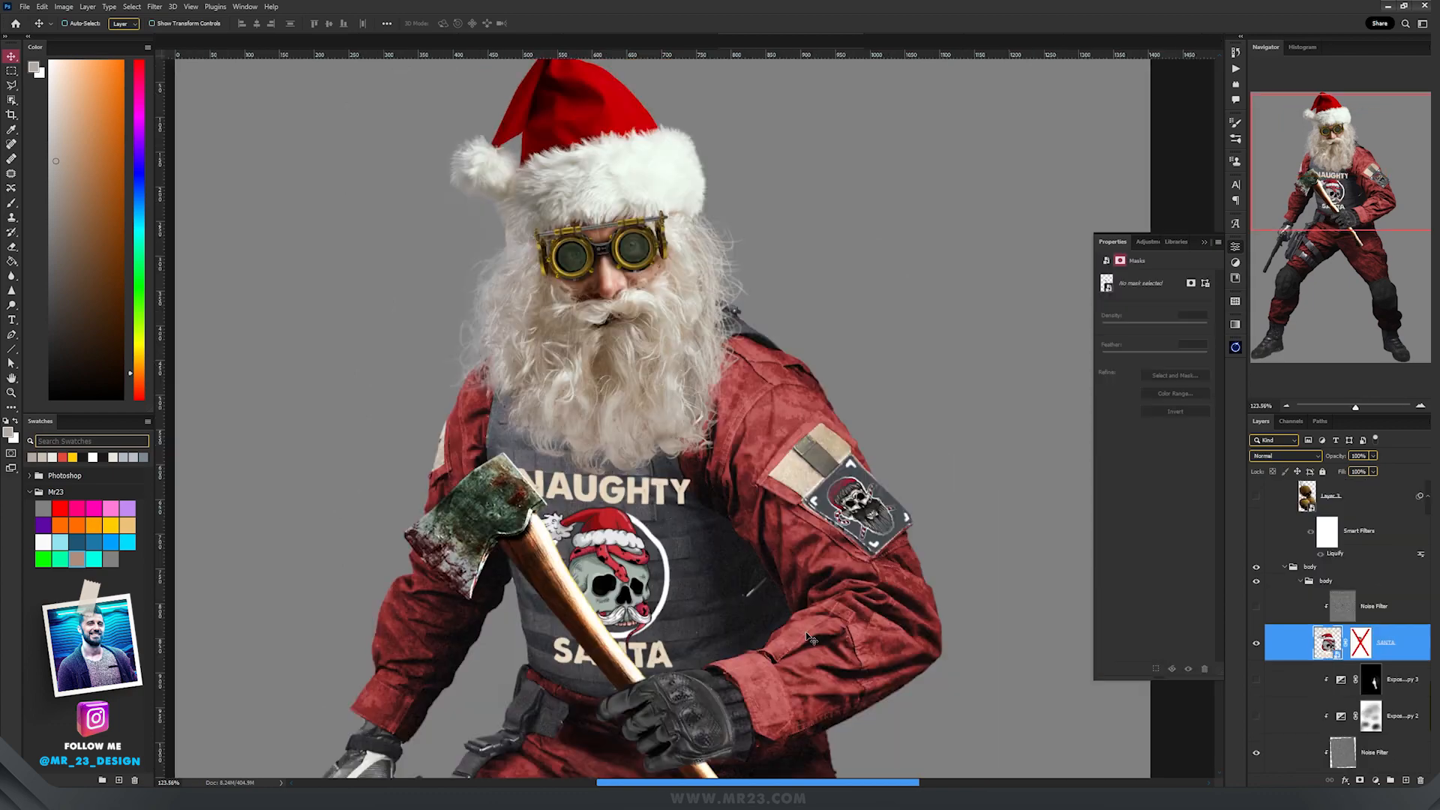
Move the Naughty Santa skull artwork off the vest onto the empty grey background beside the figure.
left_click_drag(613, 530, 353, 365)
scroll(351, 365, "up", 3)
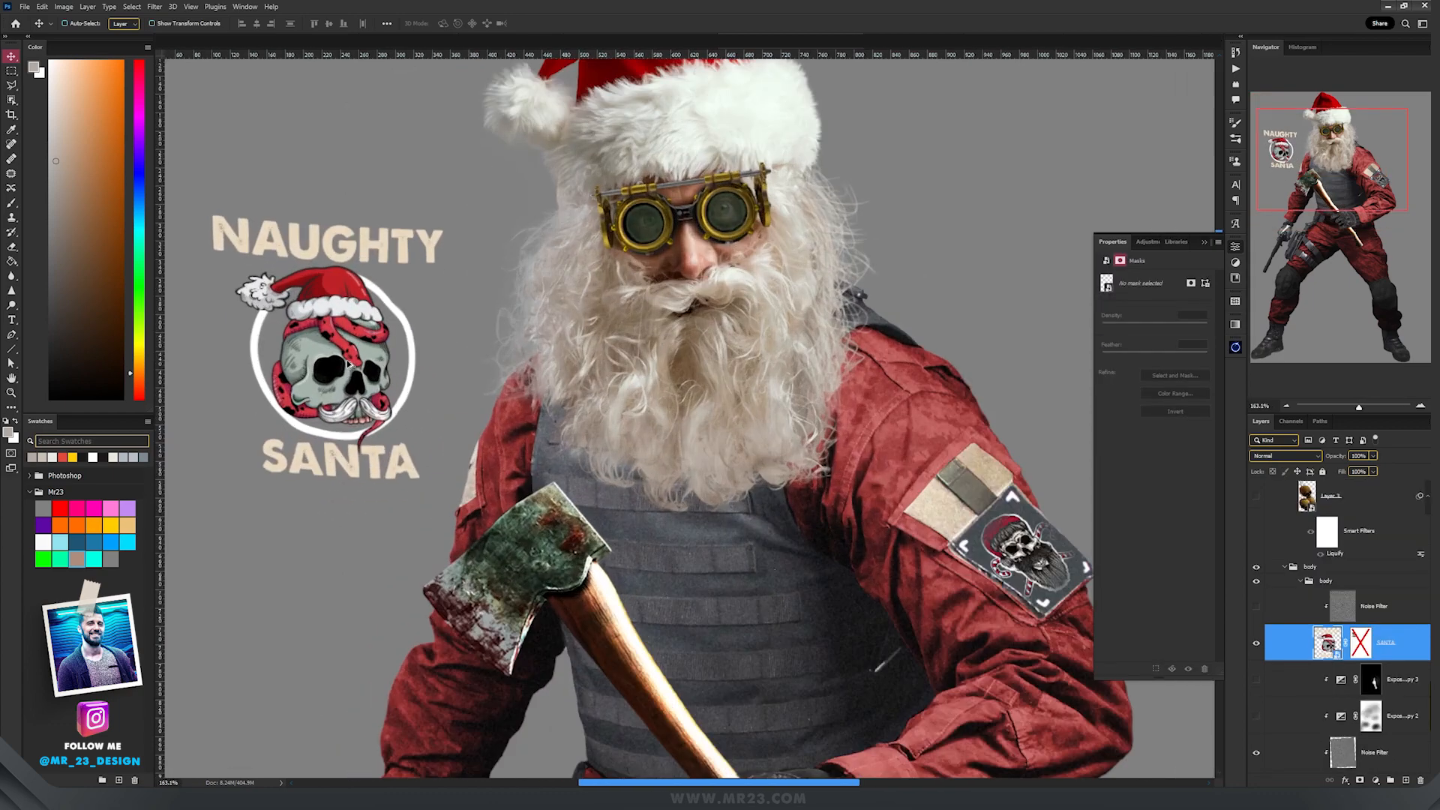
scroll(349, 364, "down", 3)
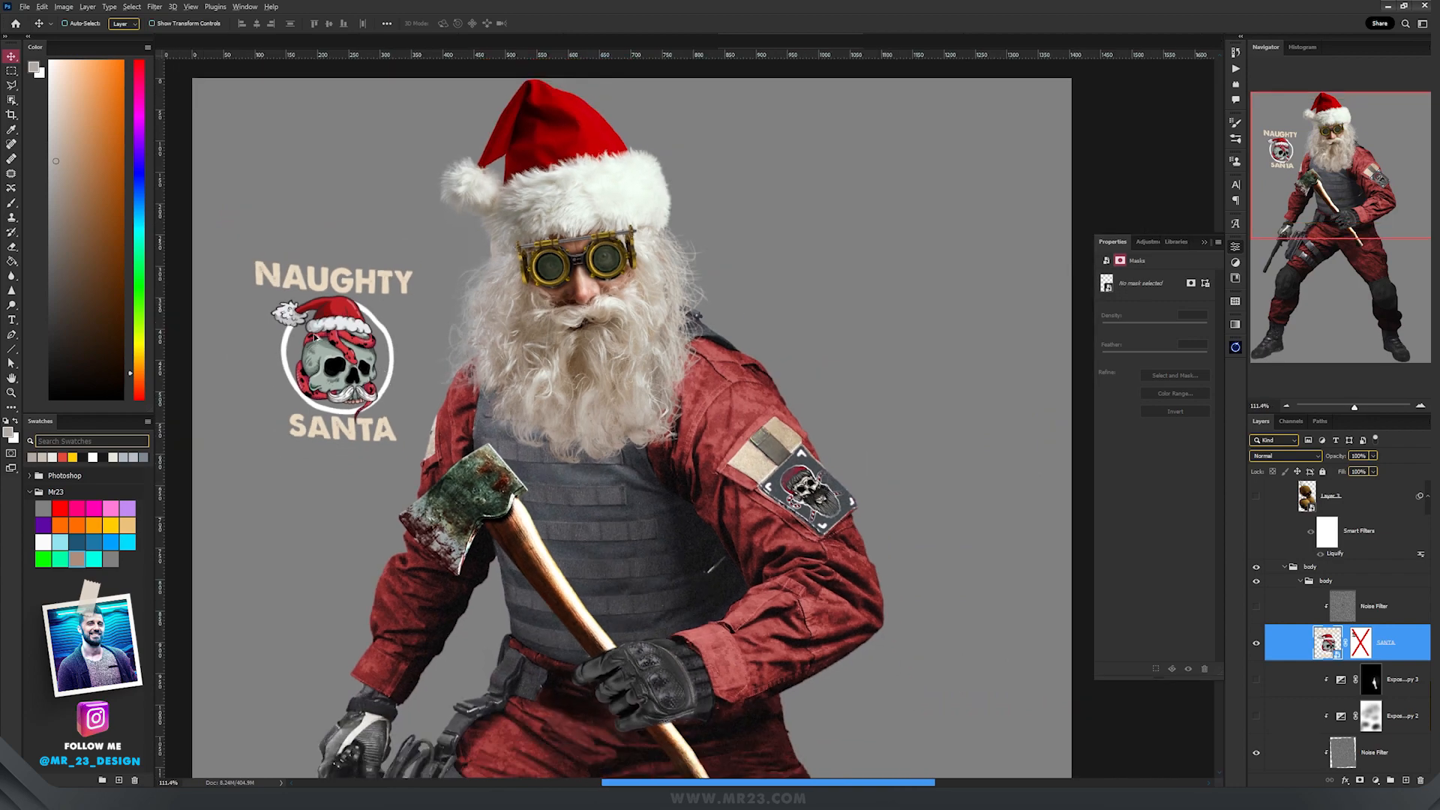
scroll(315, 338, "up", 5)
scroll(393, 373, "down", 4)
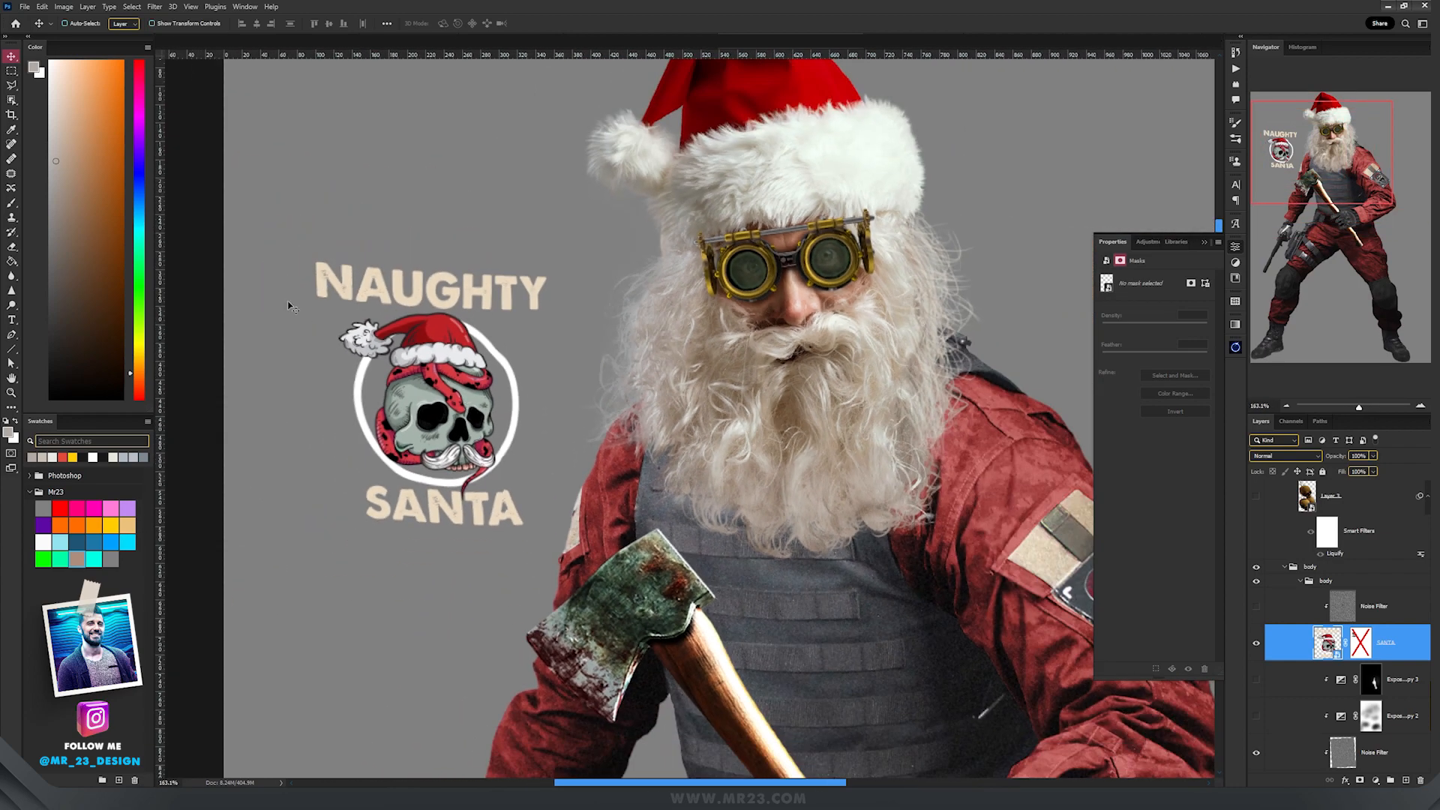
Place the Naughty Santa artwork on the vest with its layer mask enabled, and blend it into the fabric using the Underlying Layer Blend If range.
left_click_drag(441, 403, 651, 540)
left_click(1361, 644, "shift")
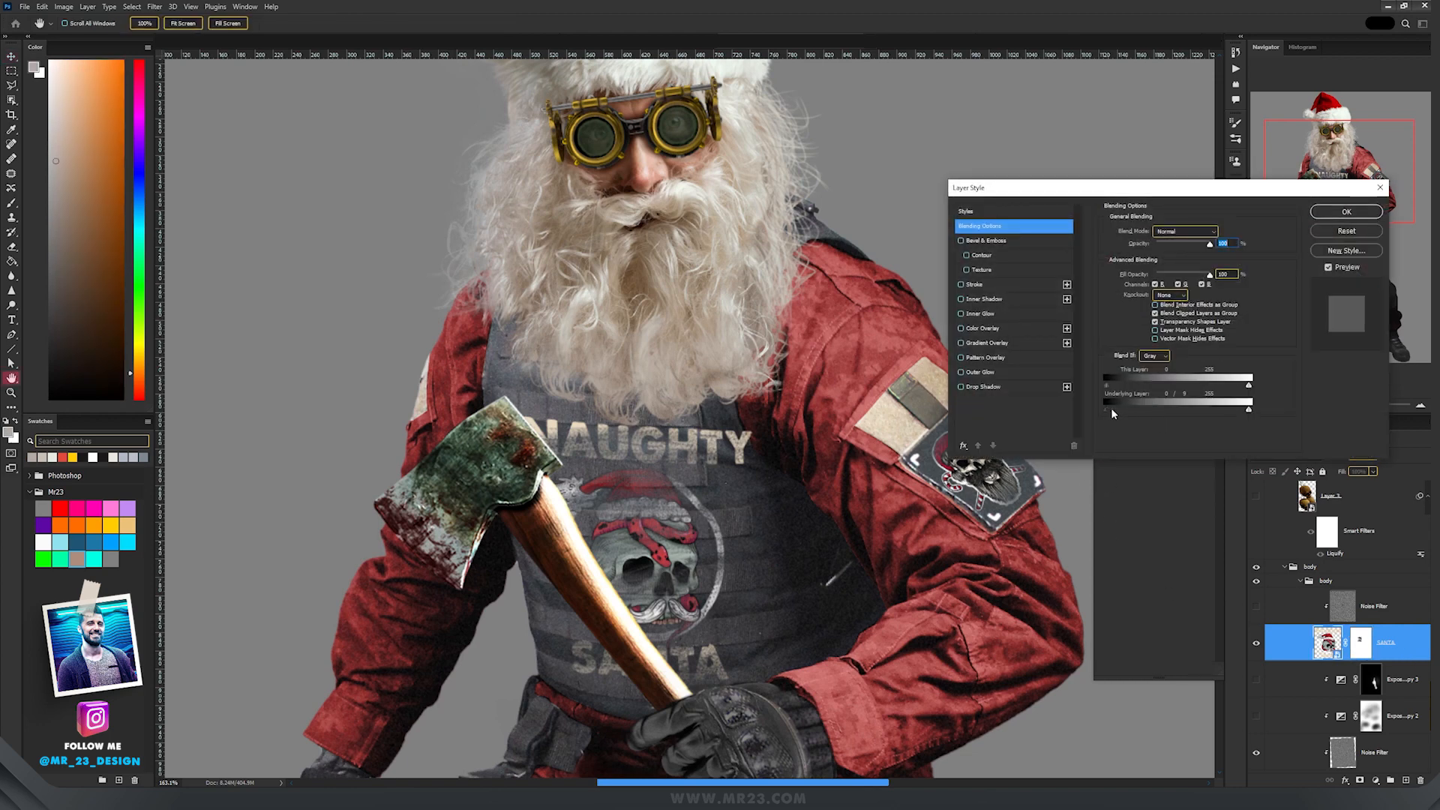
left_click_drag(1110, 407, 1172, 407)
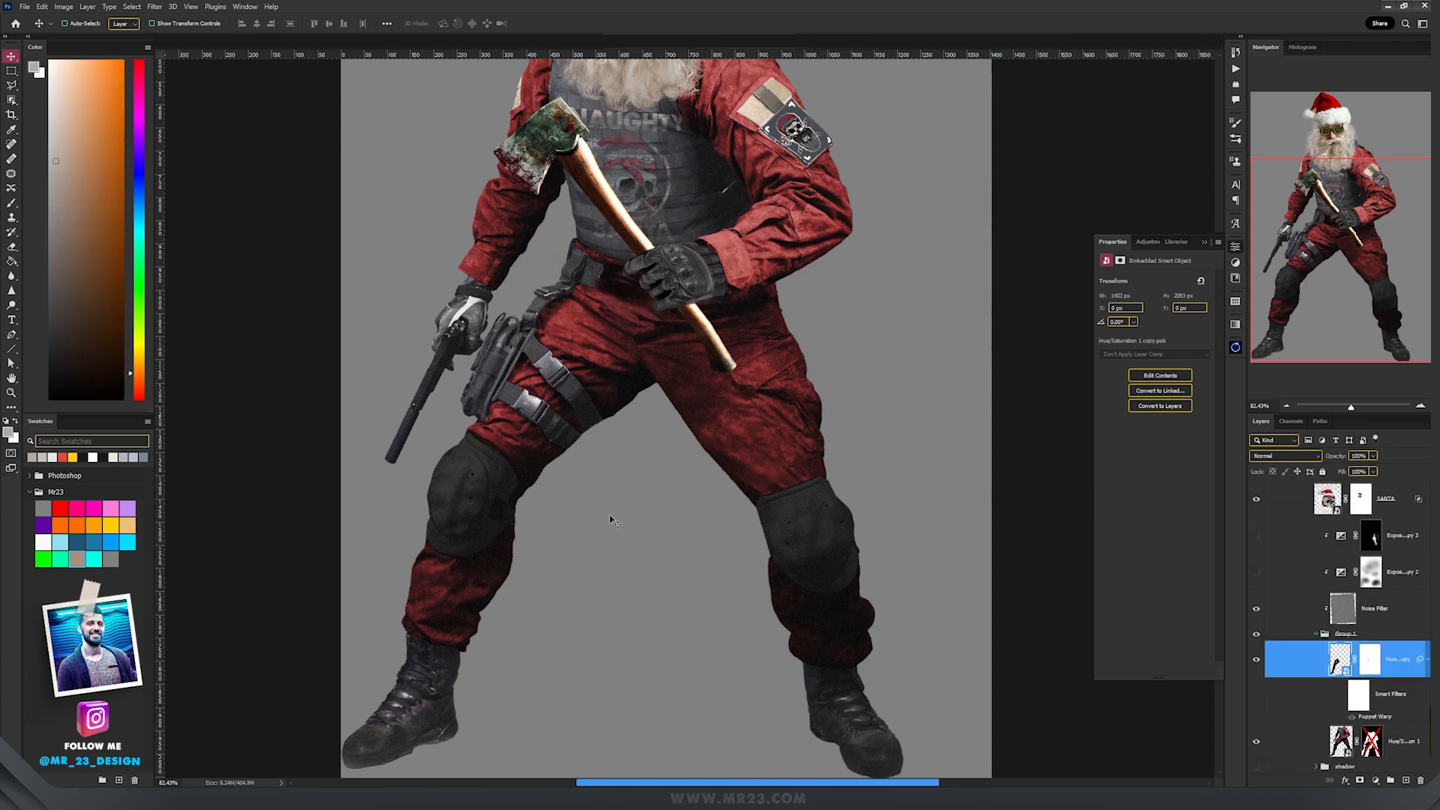
Reshape the copied leg with the holster using Puppet Warp, pinning the hip area and pulling the knee to change the stance.
left_click_drag(610, 500, 641, 504)
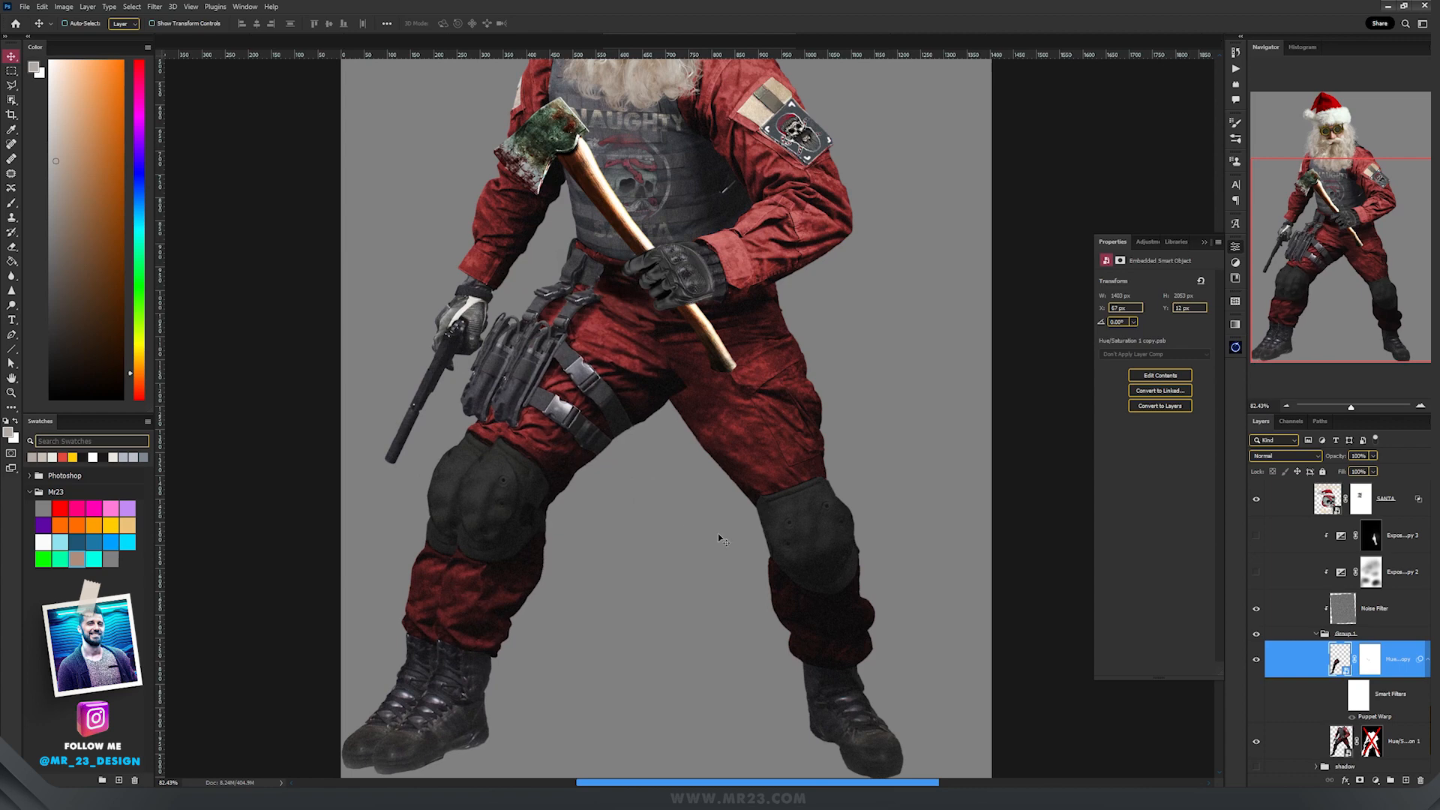
key("ctrl+z")
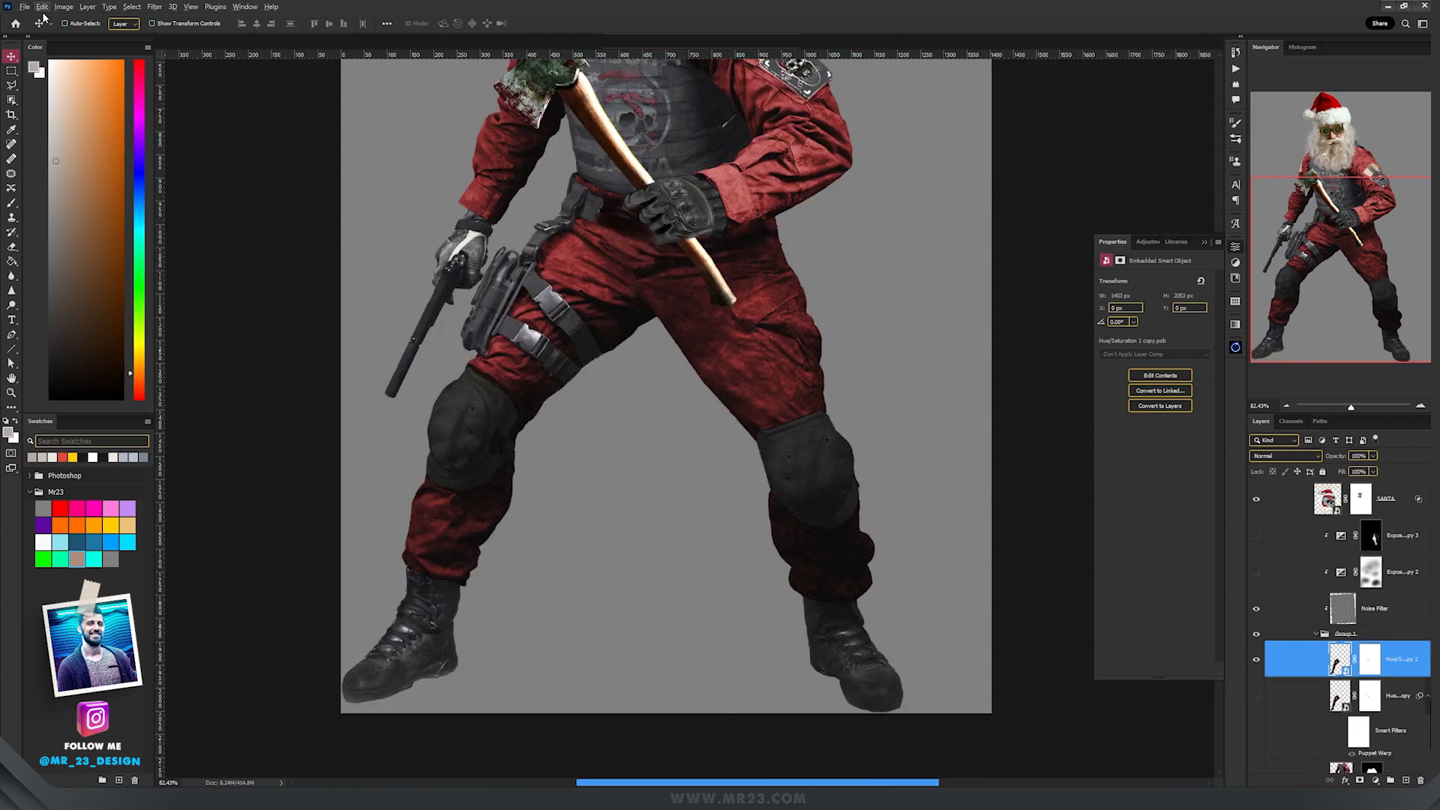
left_click(42, 7)
left_click(66, 231)
left_click(567, 284)
left_click(616, 309)
mouse_move(488, 398)
left_mouse_down()
mouse_move(504, 404)
mouse_move(481, 395)
left_mouse_up()
scroll(666, 272, "down", 4)
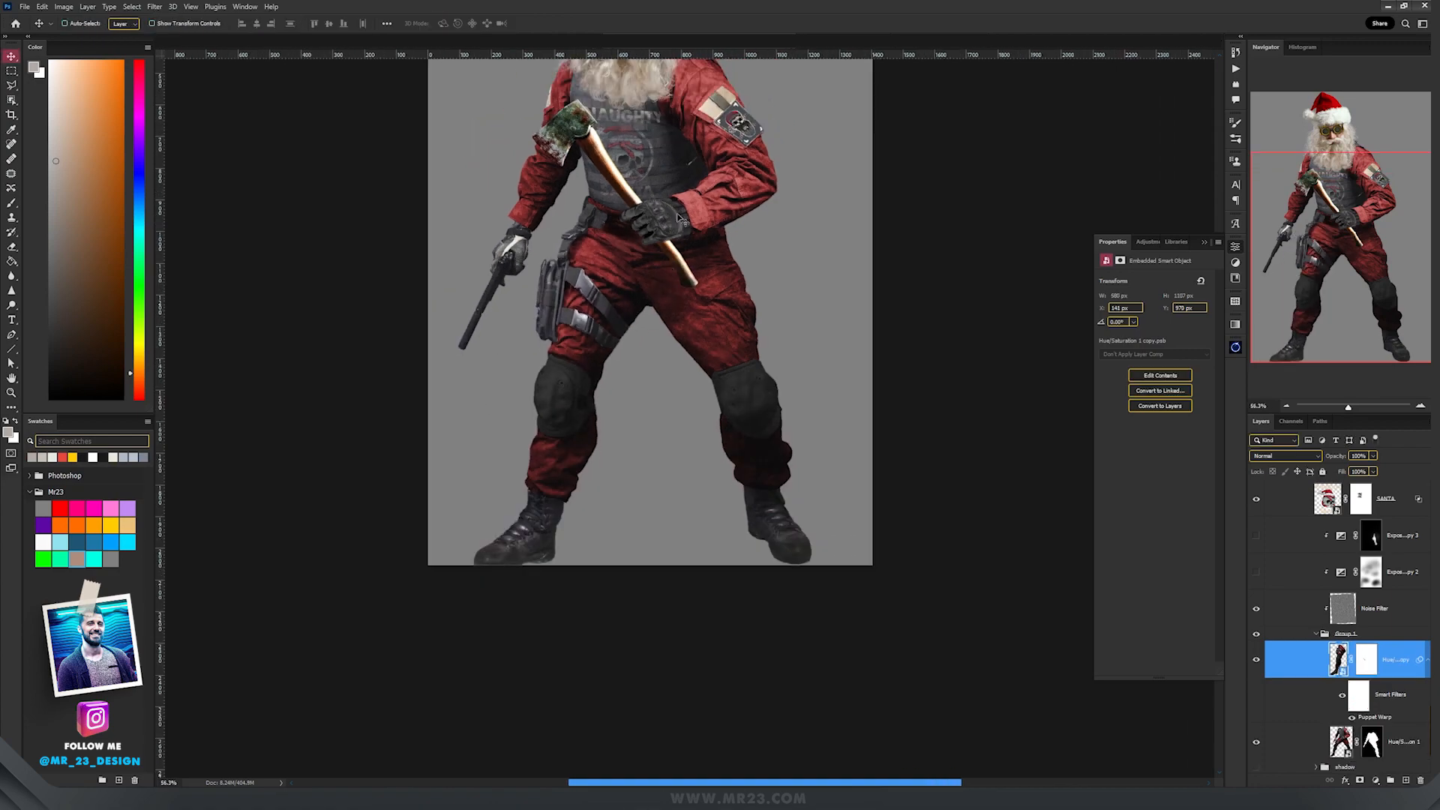
left_click_drag(676, 210, 657, 326)
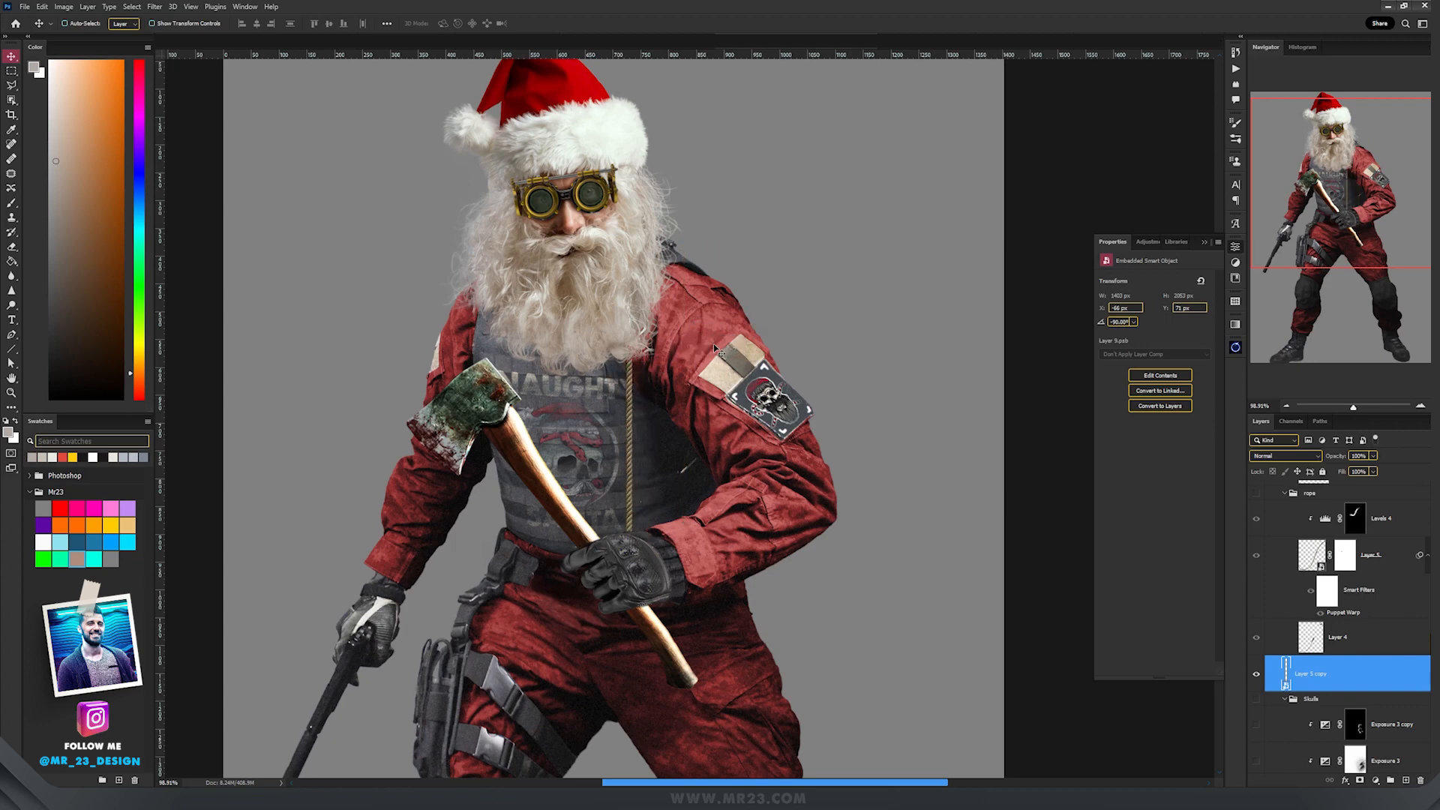
Place the copied rope beside the vest's skull artwork and bend its lower end toward the axe with Puppet Warp.
left_click_drag(715, 345, 795, 296)
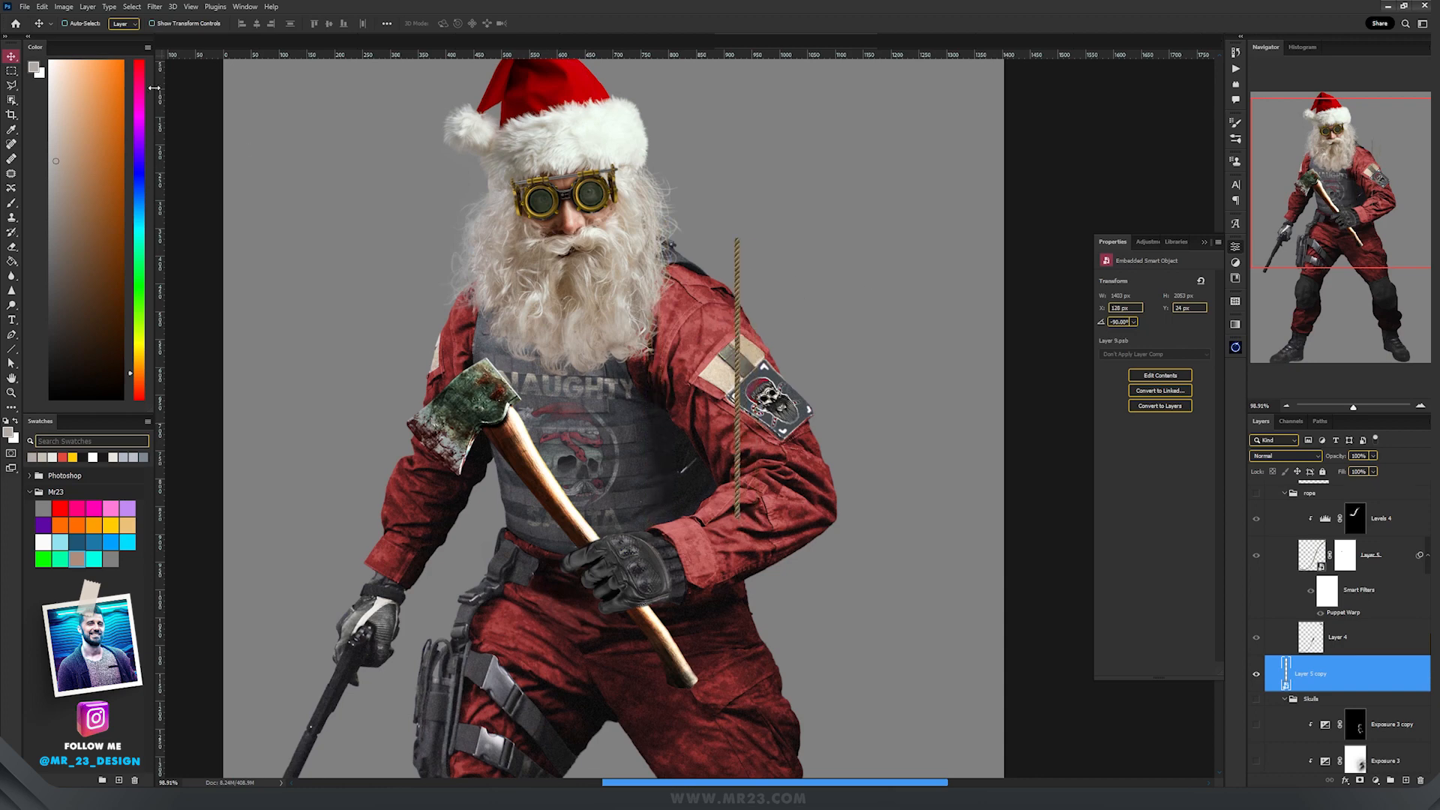
left_click_drag(738, 350, 653, 345)
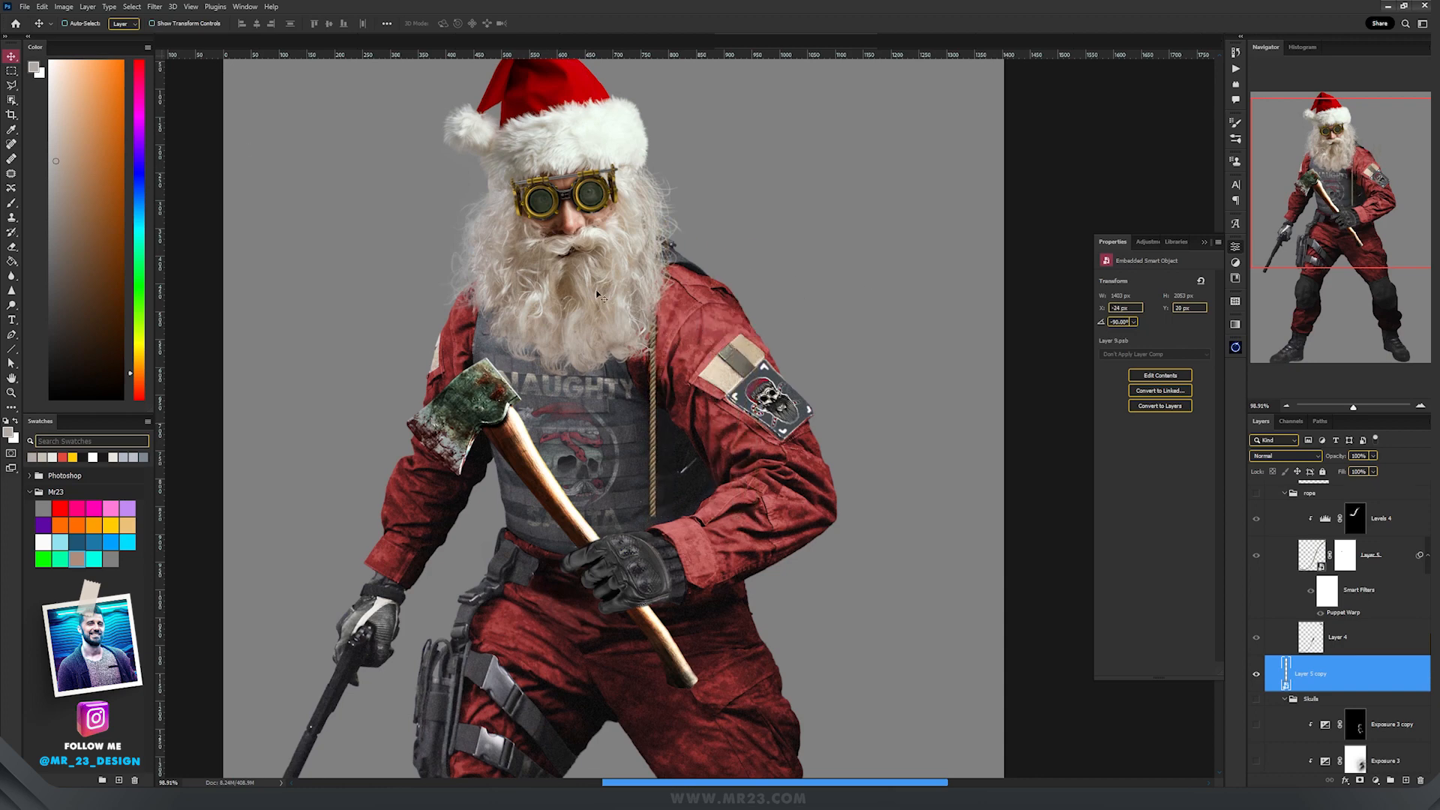
left_click(42, 7)
left_click(75, 231)
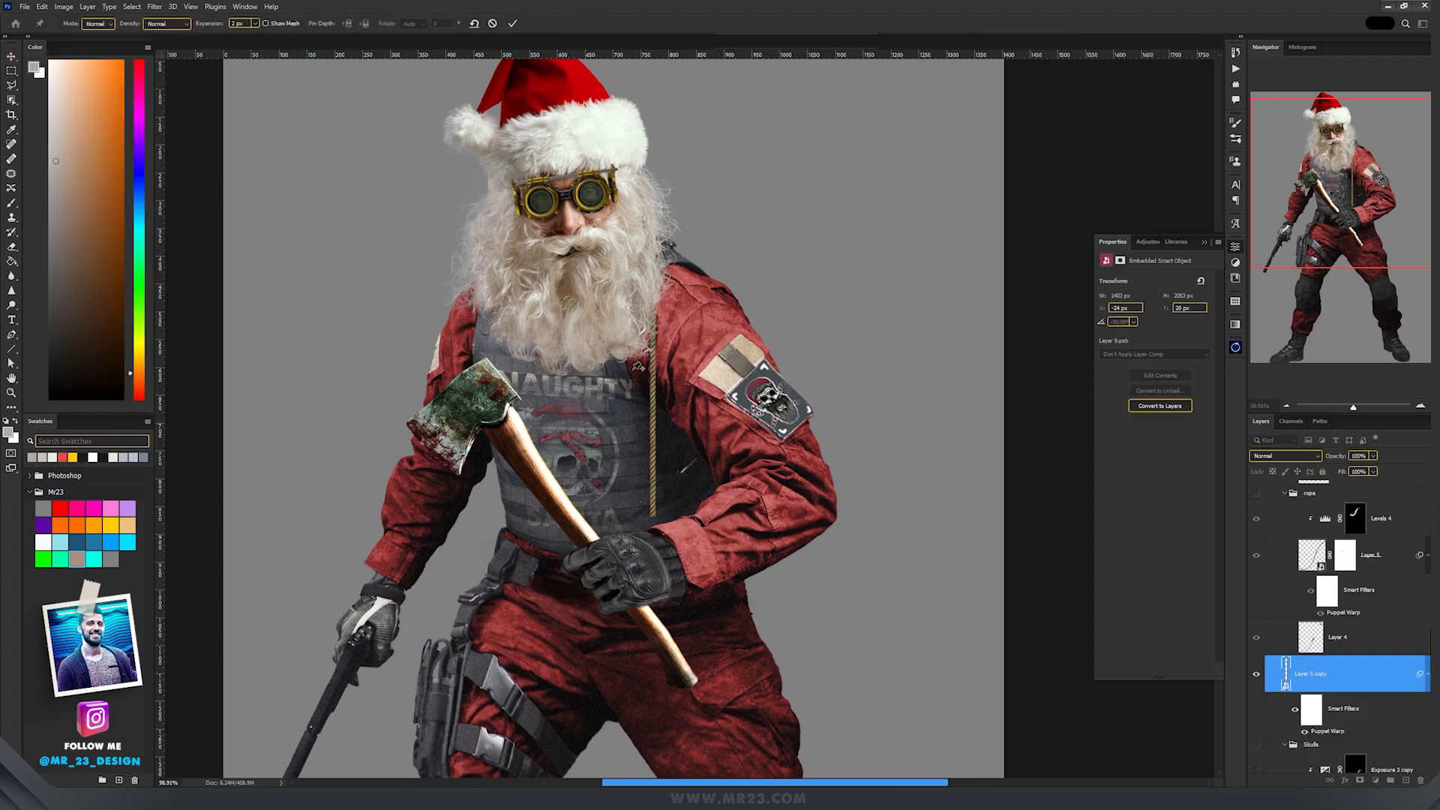
left_click(654, 500)
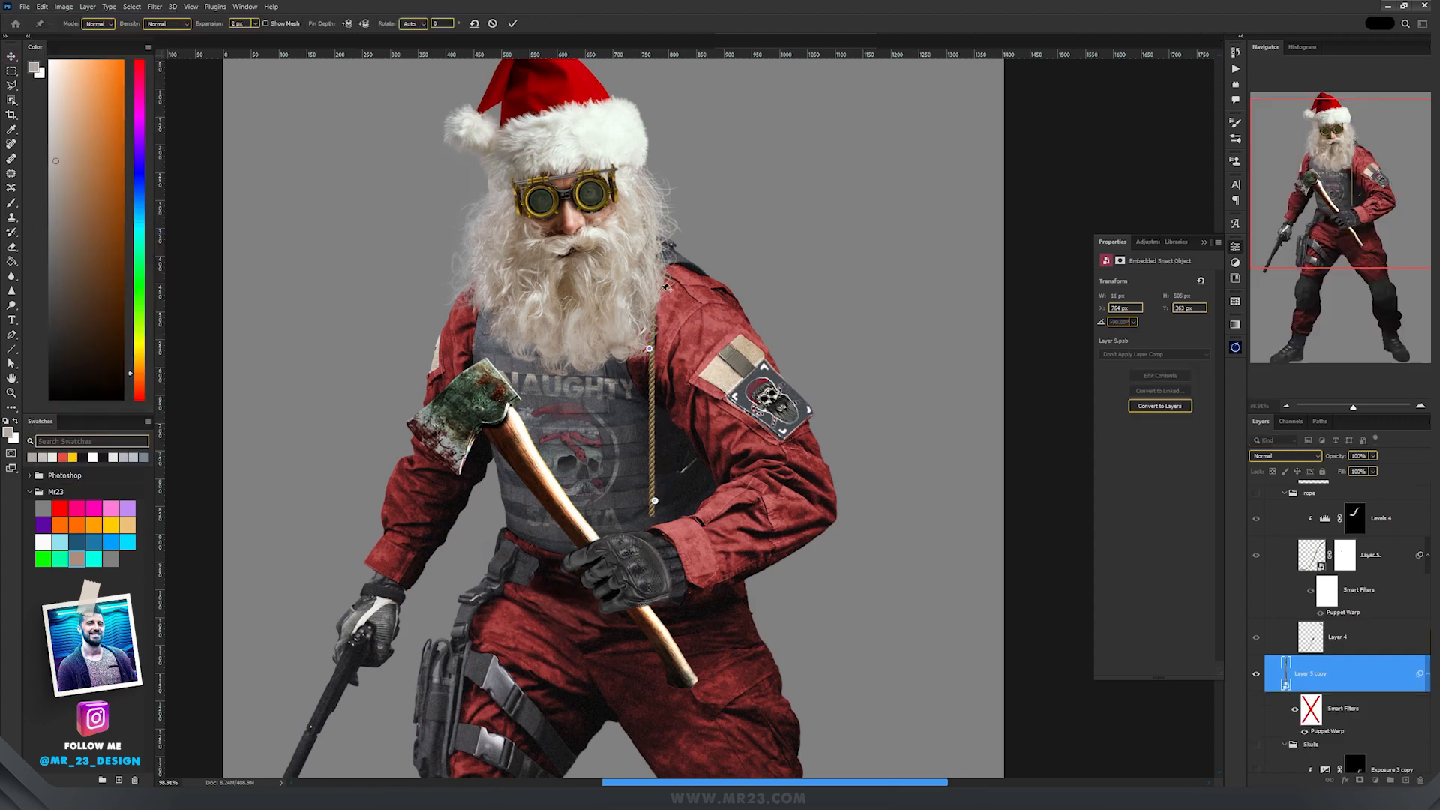
mouse_move(655, 503)
left_mouse_down()
mouse_move(555, 465)
mouse_move(495, 467)
left_mouse_up()
key("Return")
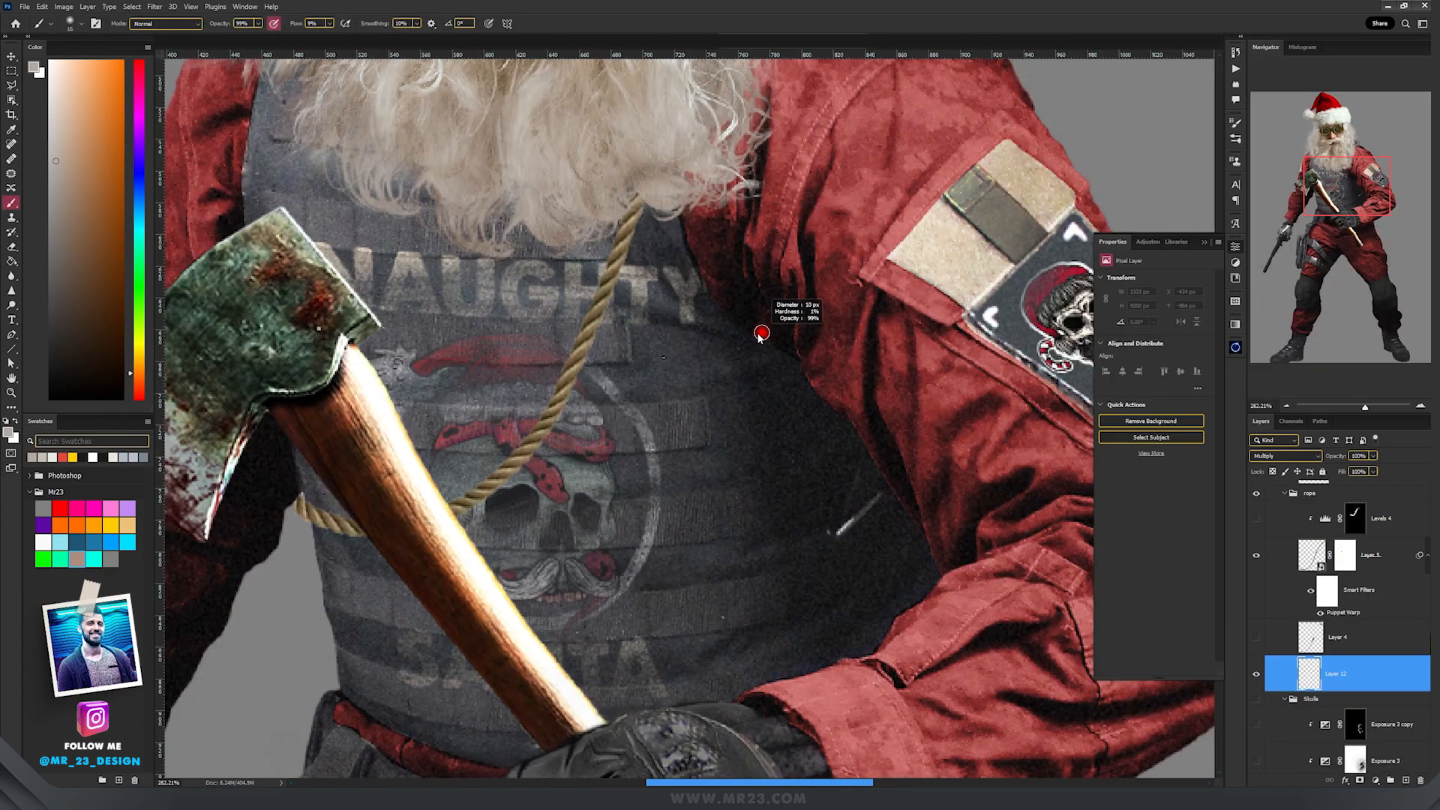
Paint a thin shadow along the rope on the Multiply layer using a dark colour sampled from the vest.
left_click(663, 266, "alt")
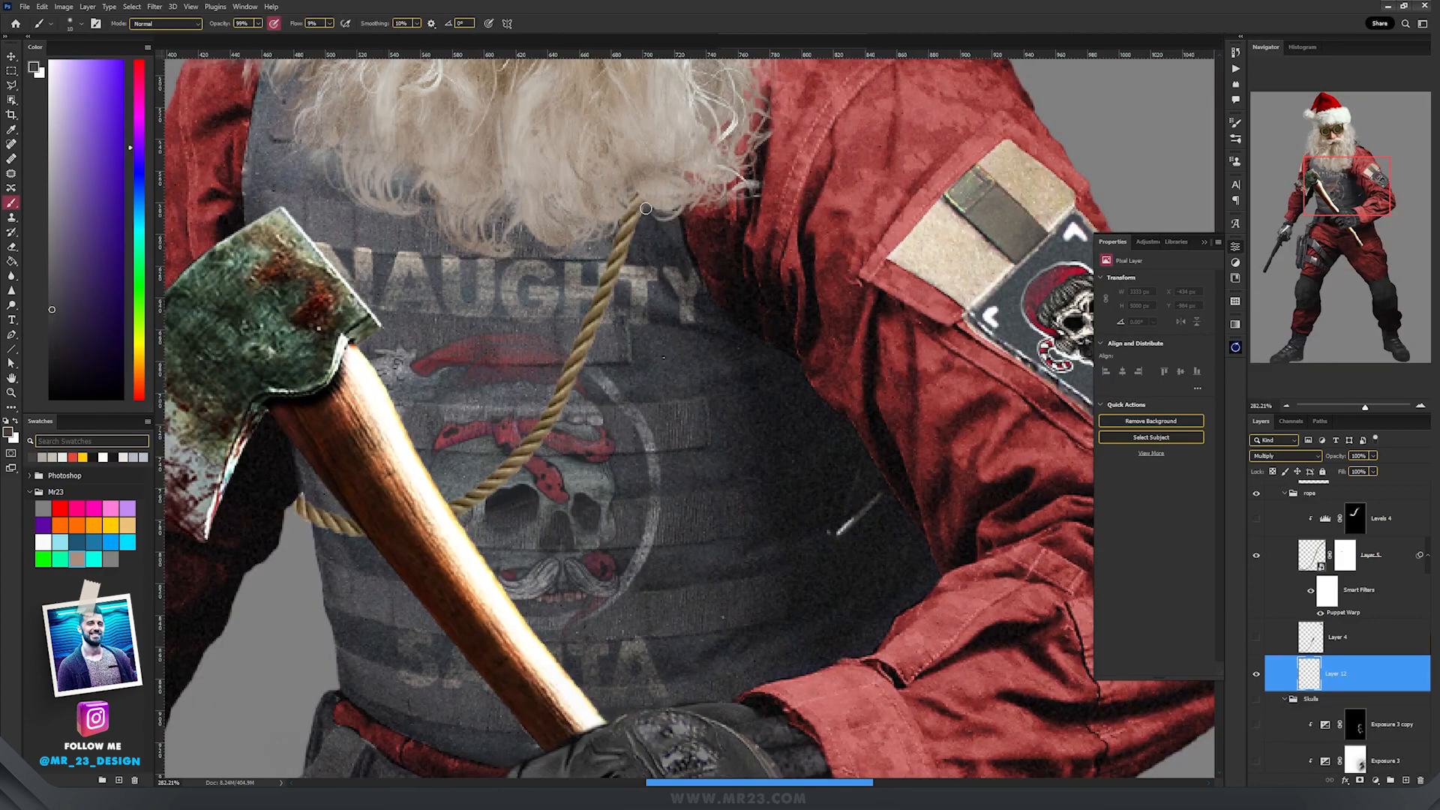
mouse_move(632, 244)
left_mouse_down()
mouse_move(594, 366)
mouse_move(533, 478)
left_mouse_up()
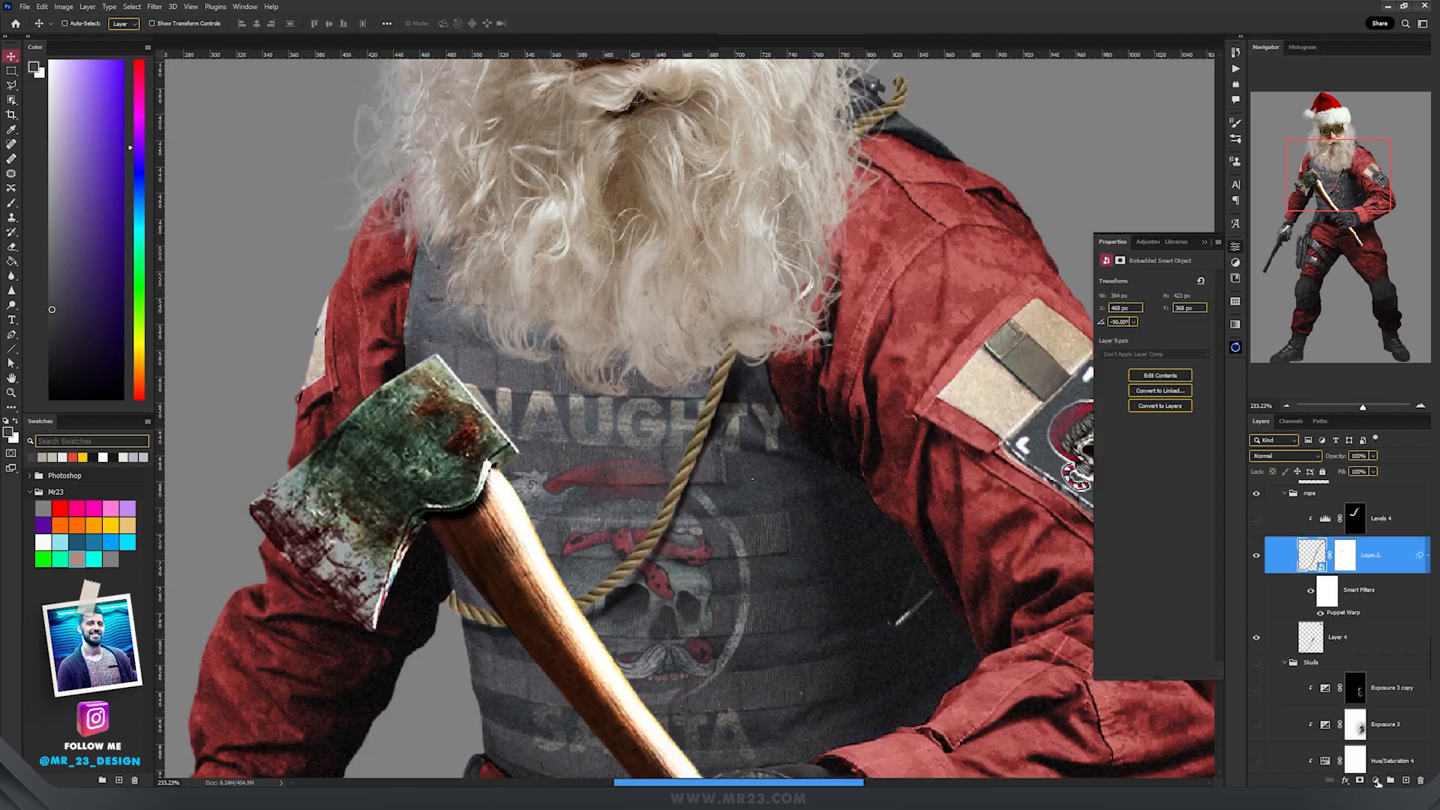
Darken the rope with a Levels adjustment by lowering its white output level, and paint its mask along the rope.
left_click(1376, 780)
left_click(1379, 632)
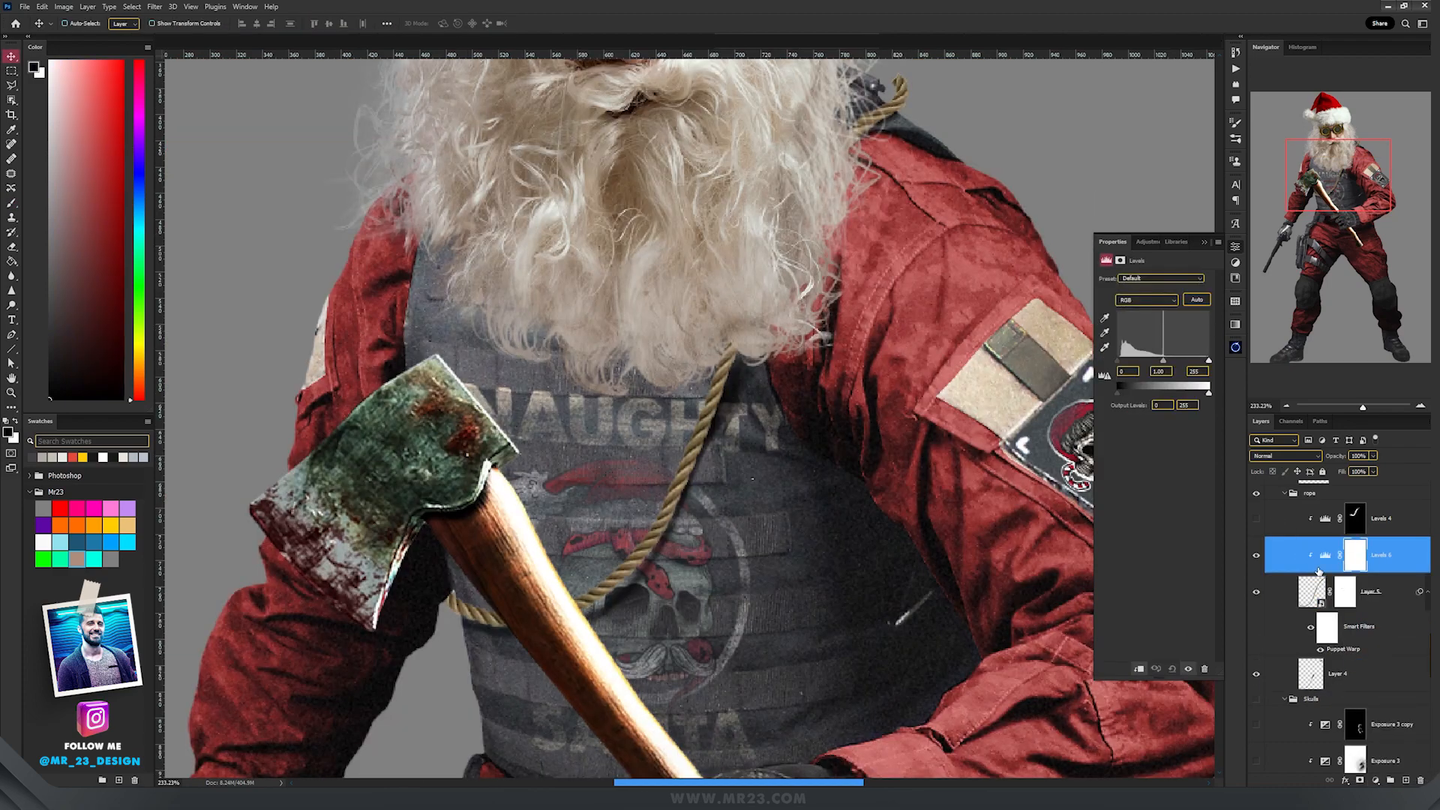
left_click_drag(1205, 394, 1159, 394)
key("b")
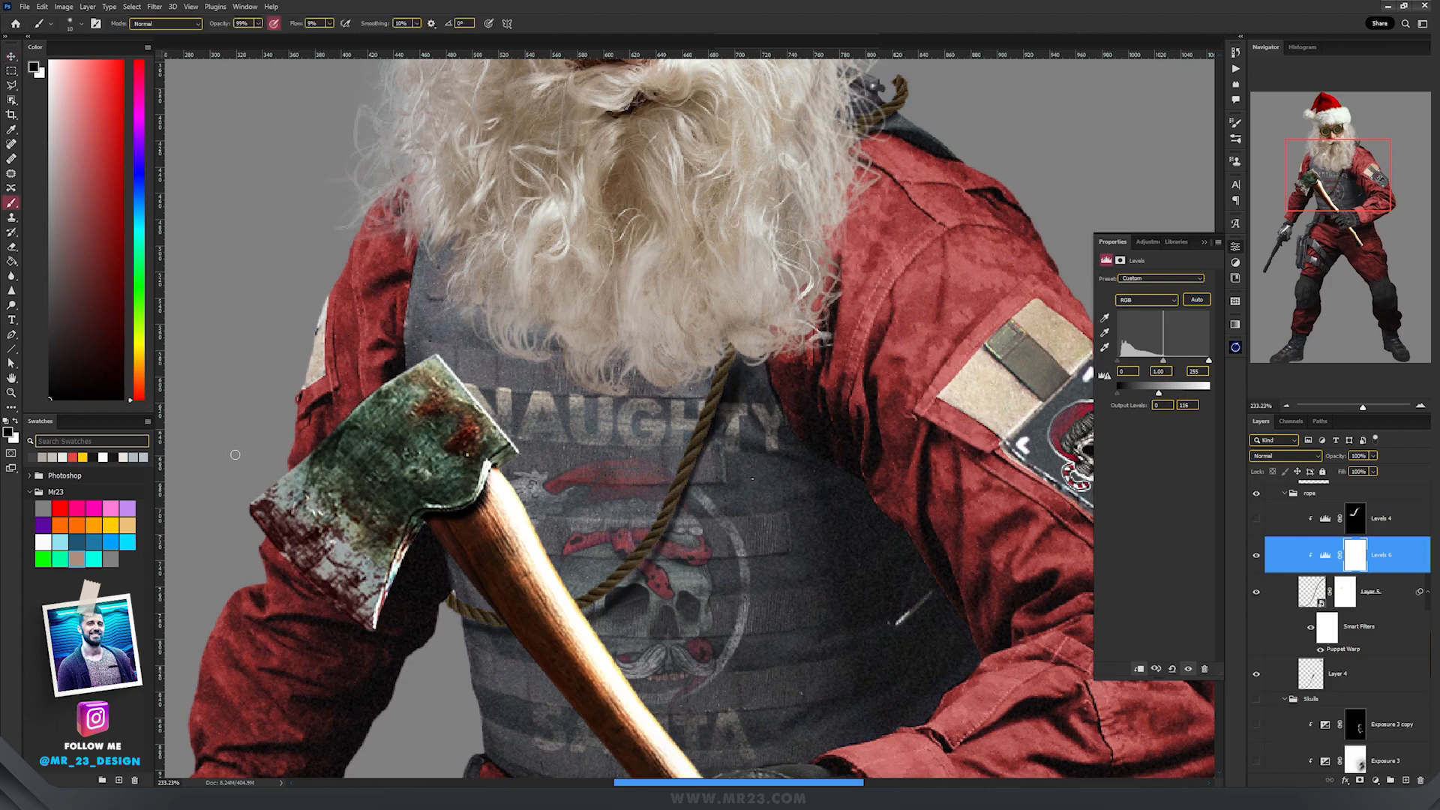
key("x")
key("x")
mouse_move(722, 330)
left_mouse_down()
mouse_move(714, 387)
mouse_move(713, 375)
mouse_move(634, 558)
mouse_move(612, 559)
left_mouse_up()
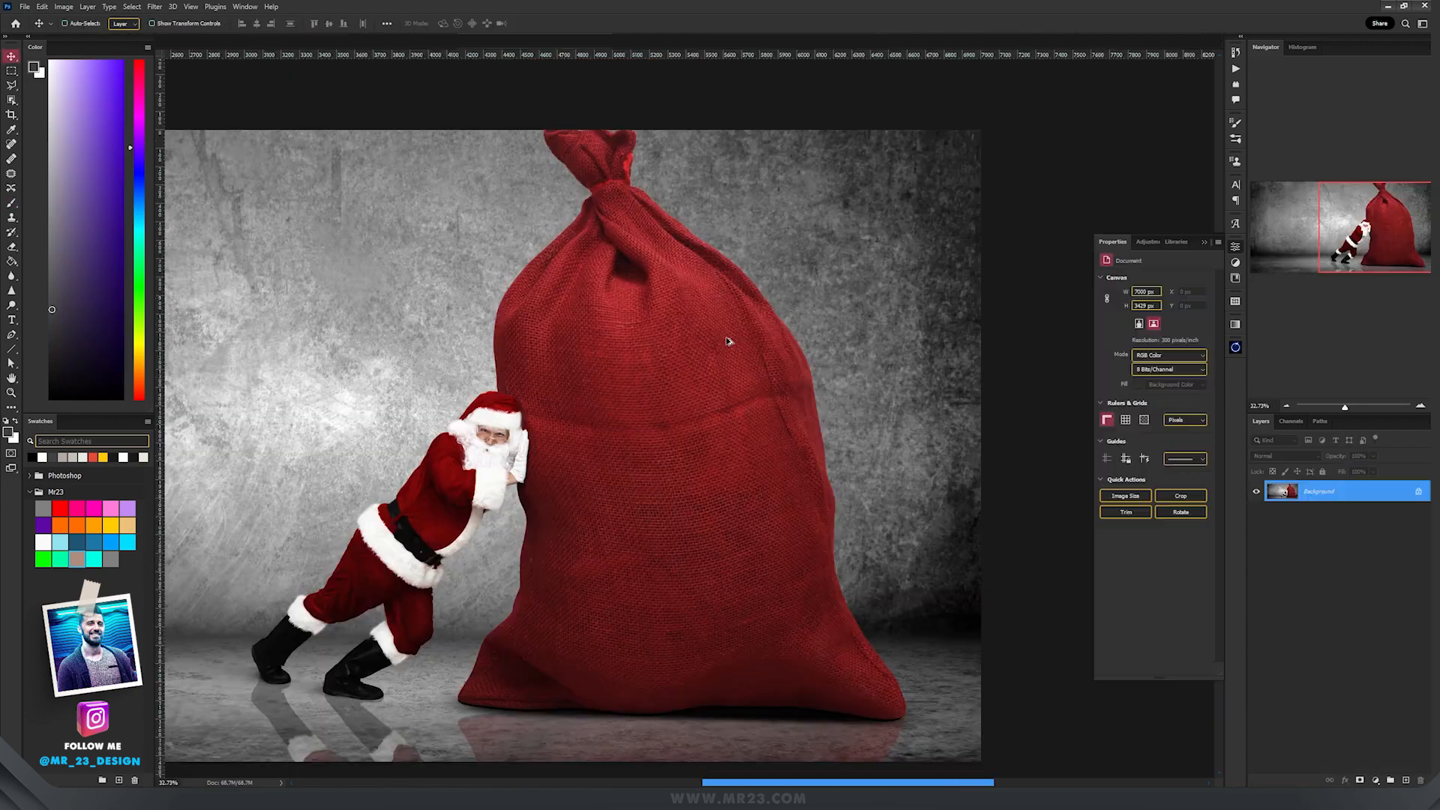
Darken and recolour the red sack behind Santa brown by enabling its Hue/Saturation and Levels adjustment layers.
scroll(727, 341, "up", 1)
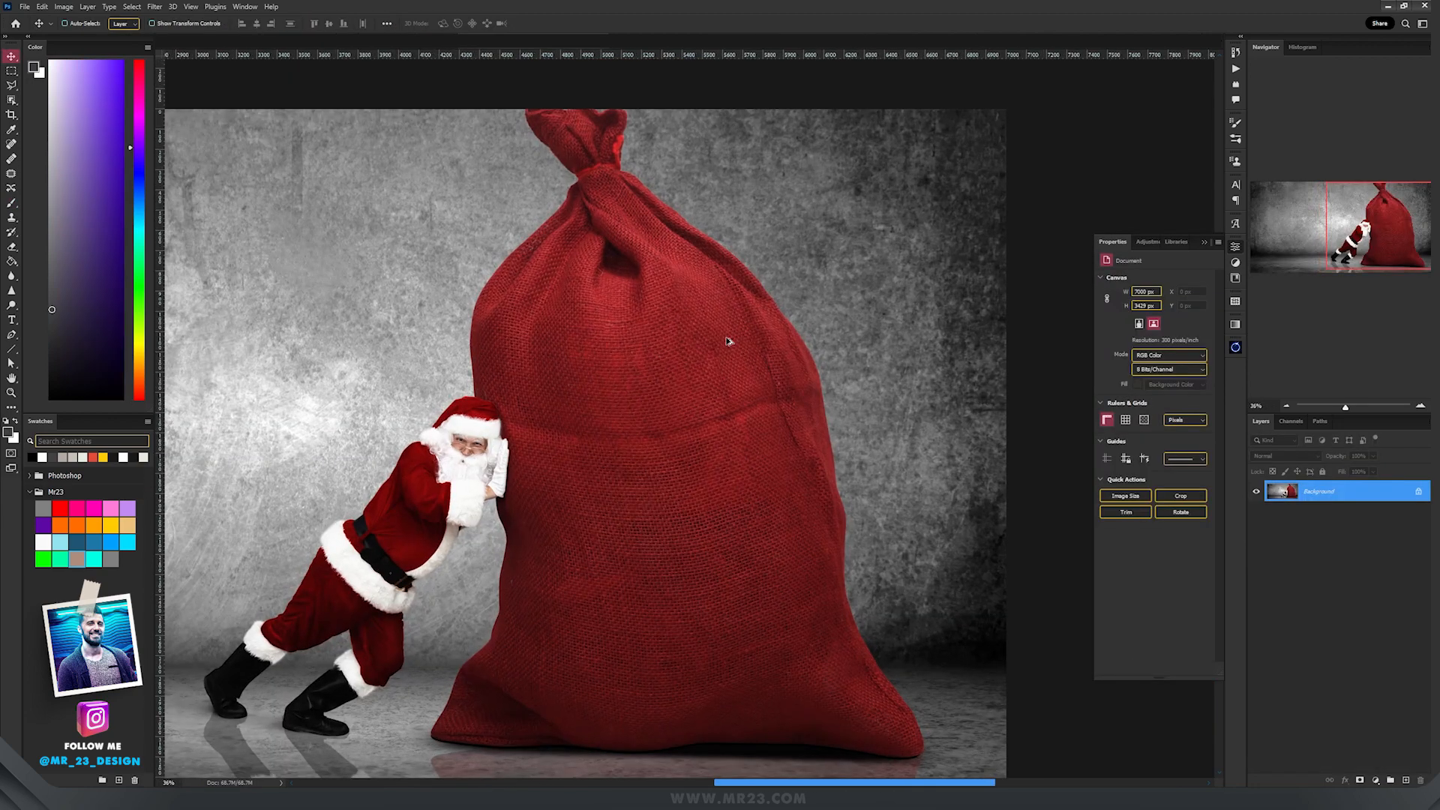
scroll(727, 341, "down", 1)
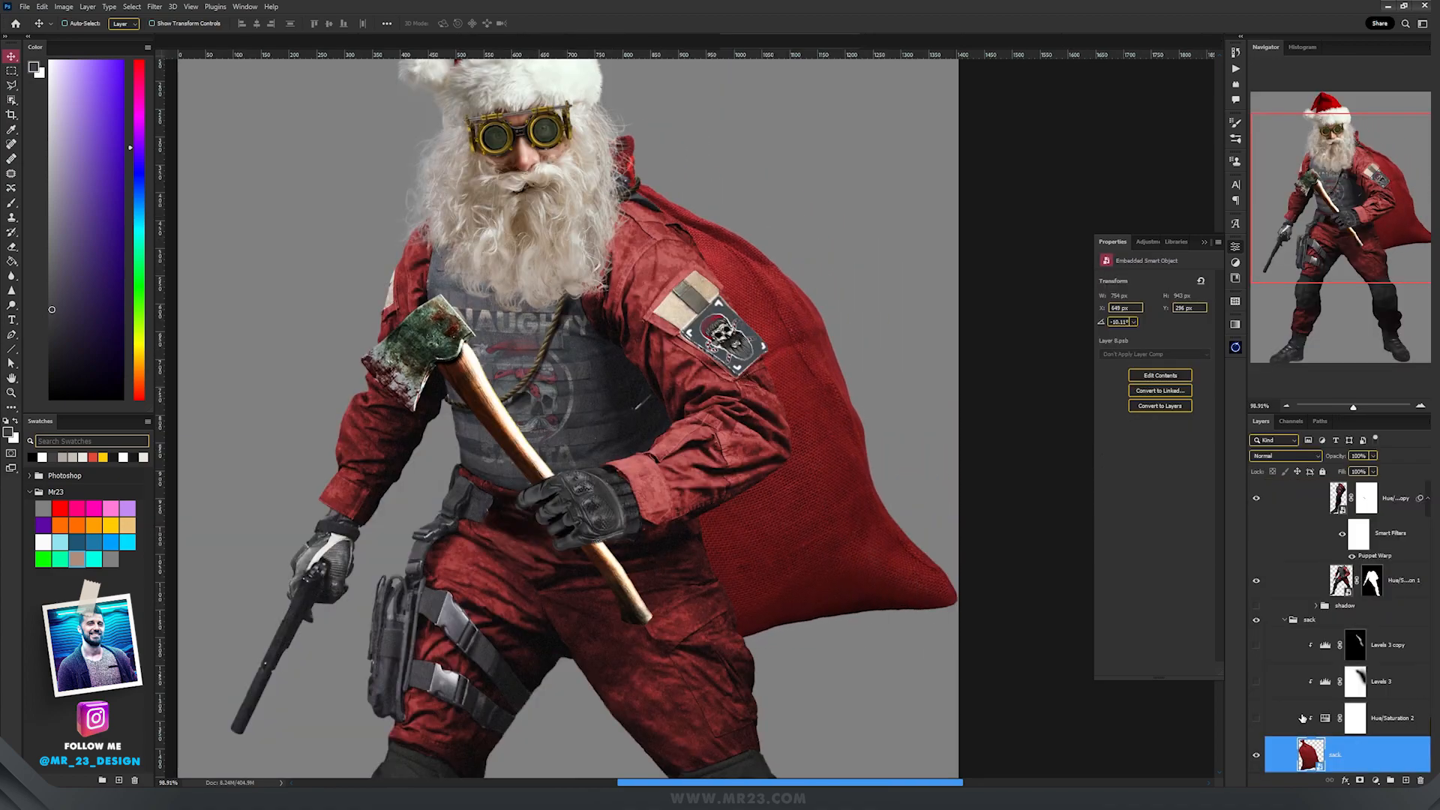
left_click(1259, 646)
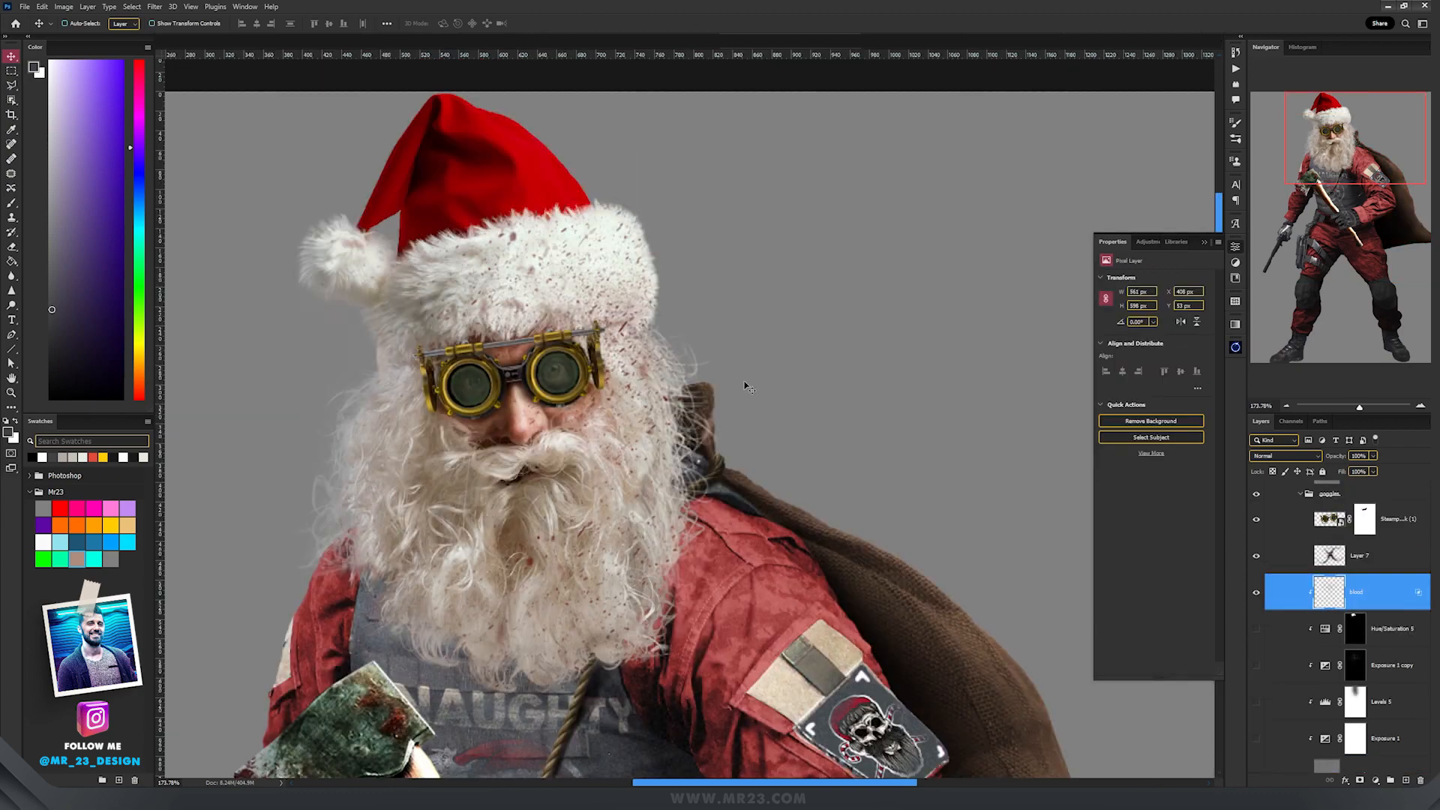
Try shifting the blood splatter layer on Santa's beard and hat, and undo the move.
left_click_drag(620, 426, 669, 451)
key("ctrl+z")
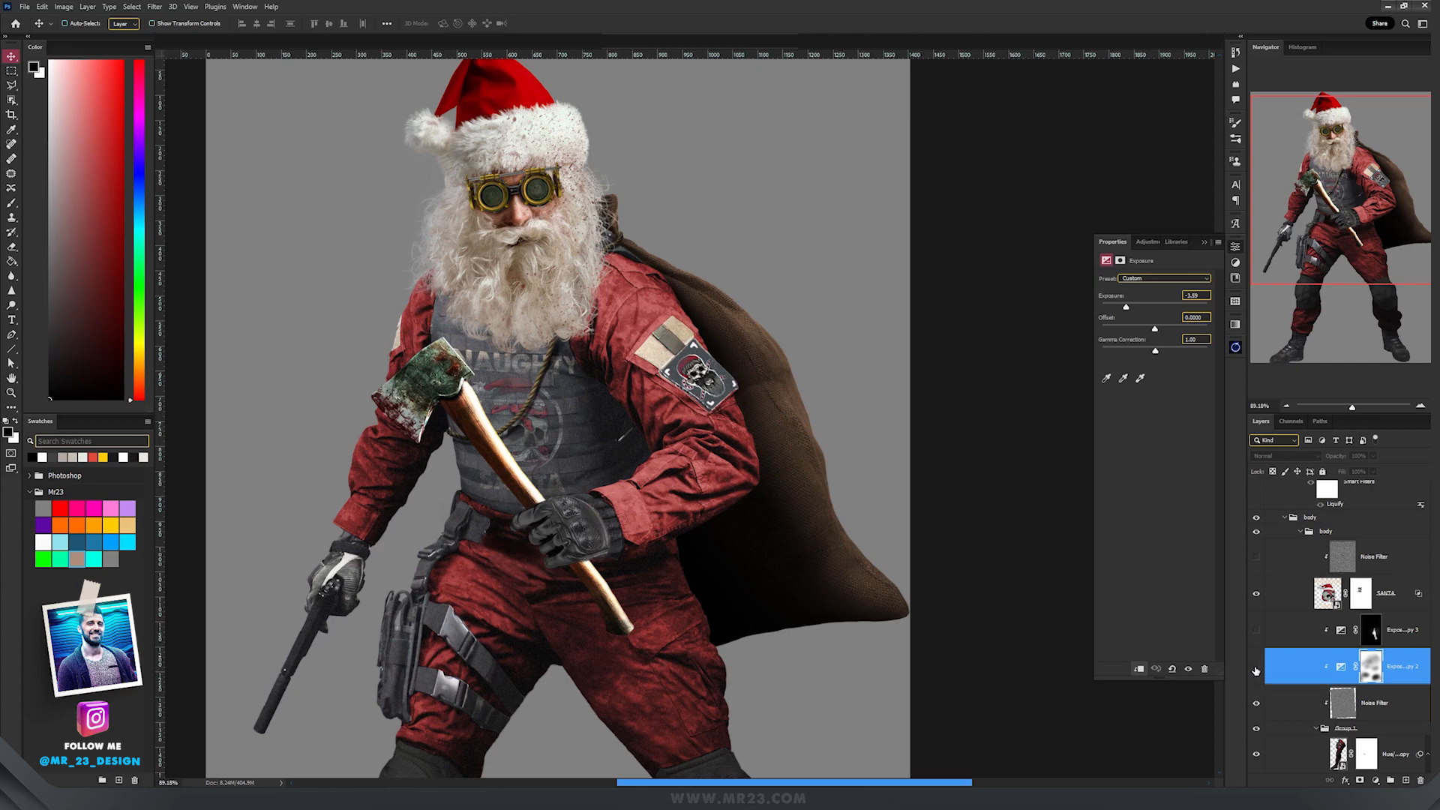
Darken Santa's body by enabling the two masked Exposure adjustment layers in the body group.
left_click(1257, 668)
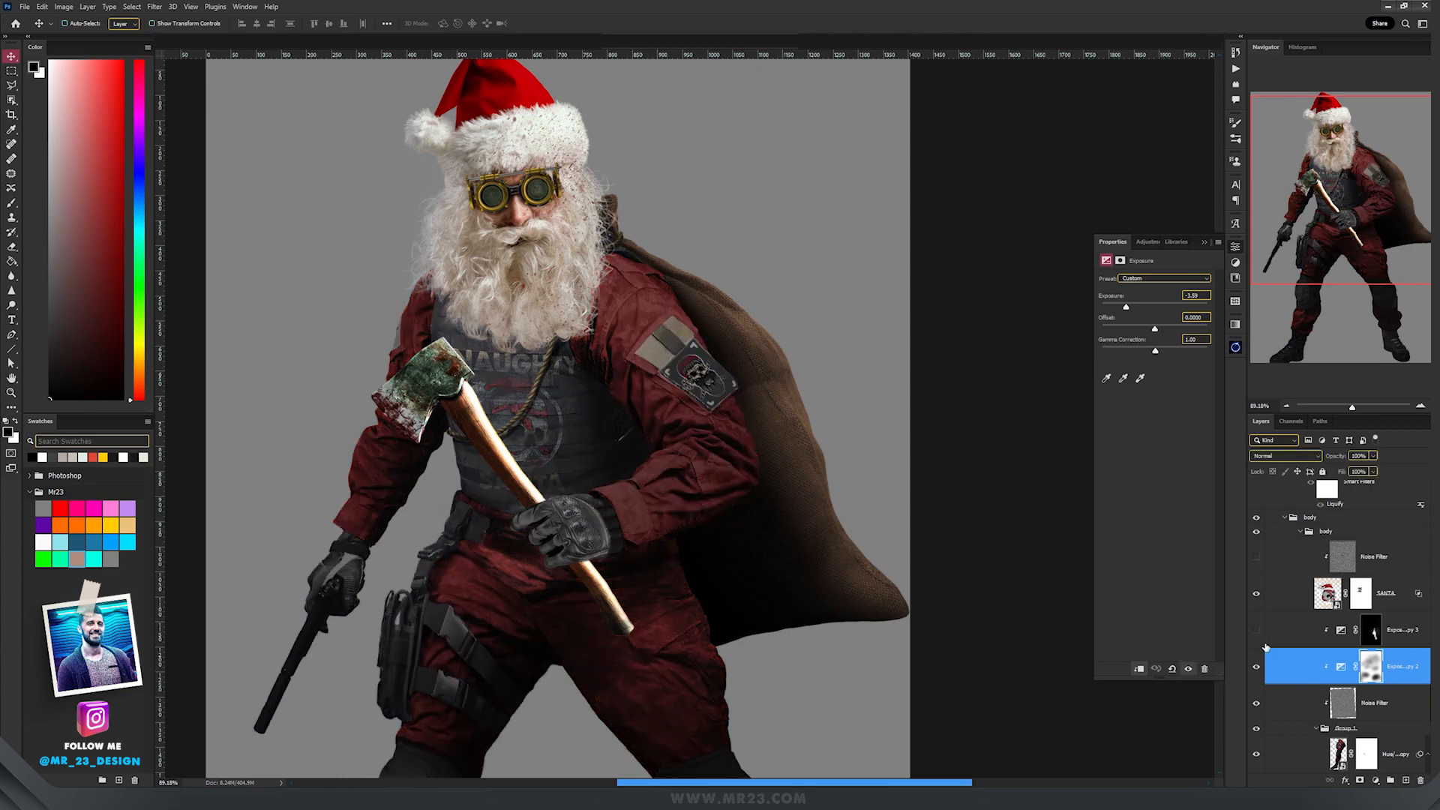
left_click(1256, 632)
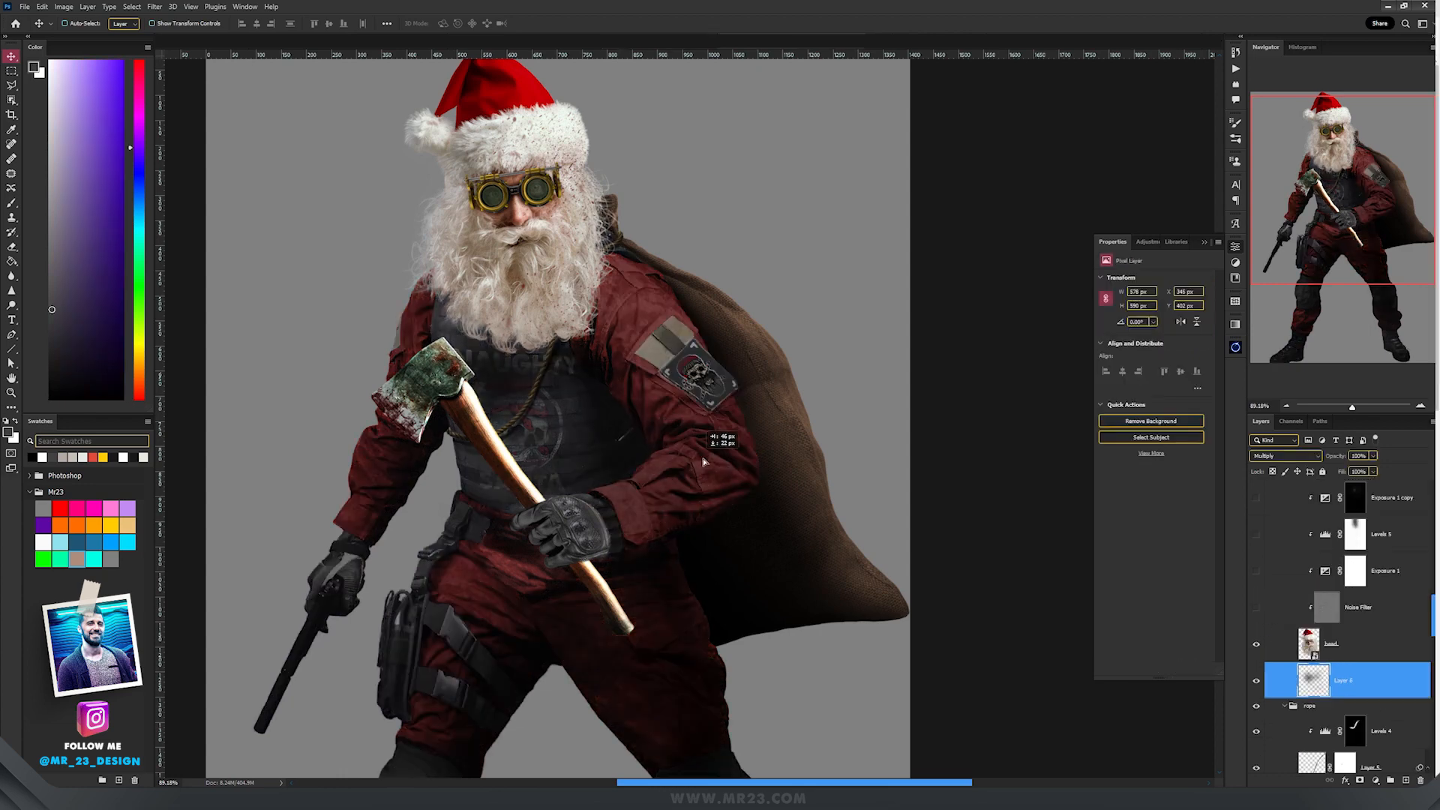
Enable the head's Levels, Exposure 1 copy and Hue/Saturation adjustments above the Exposure 1 layer.
scroll(1259, 647, "up", 2)
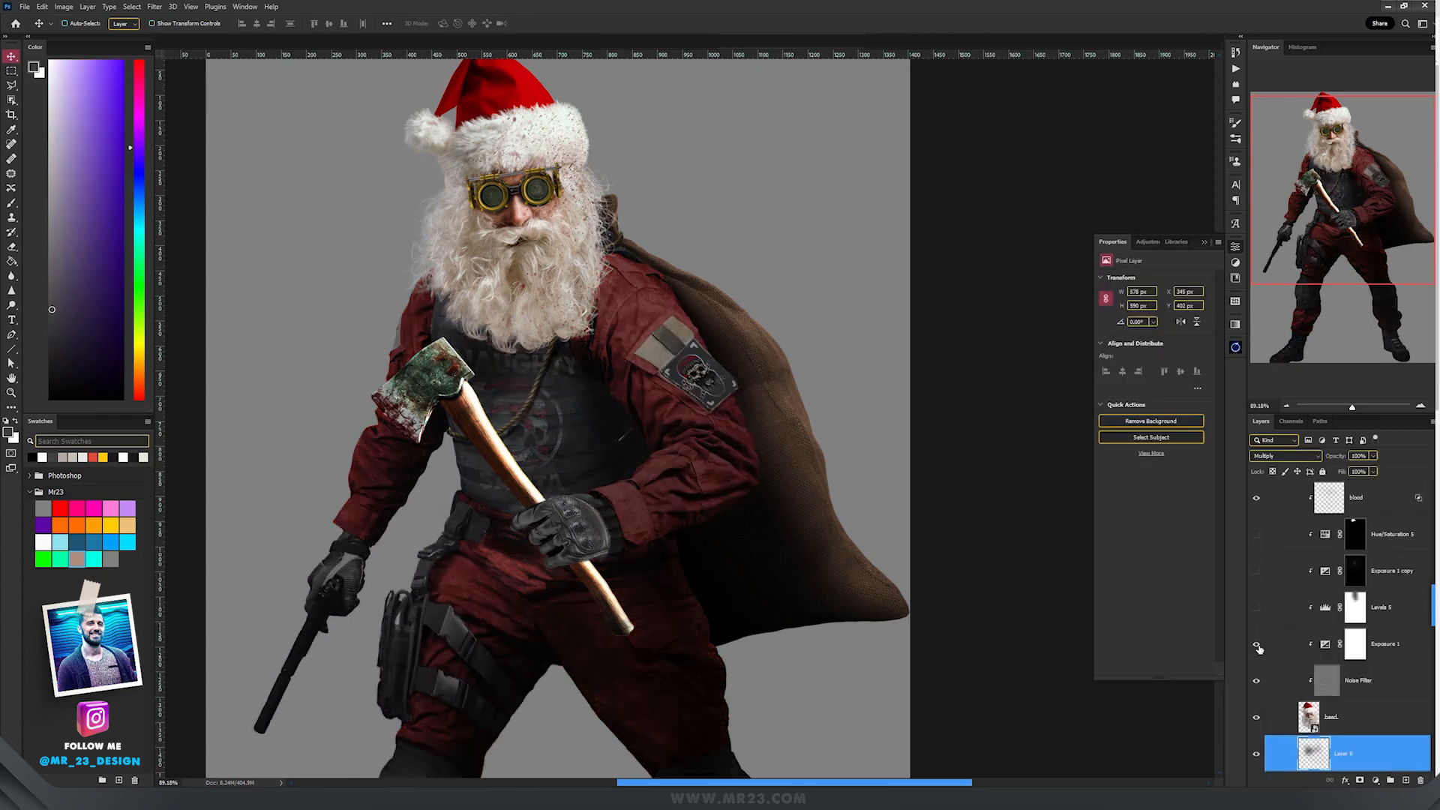
scroll(547, 275, "up", 5)
left_click_drag(547, 275, 622, 521)
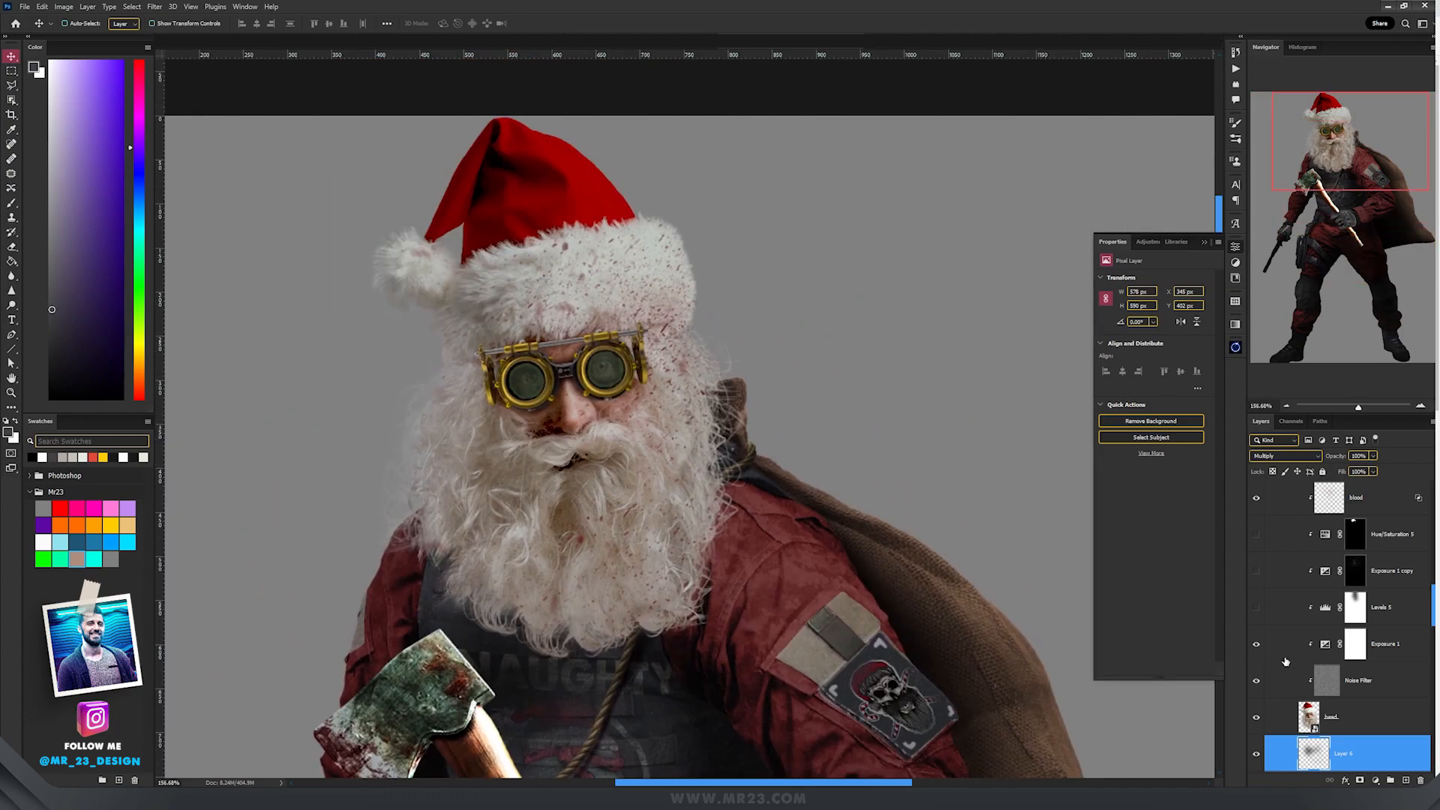
left_click(1327, 644)
left_click(1258, 606)
left_click(1257, 570)
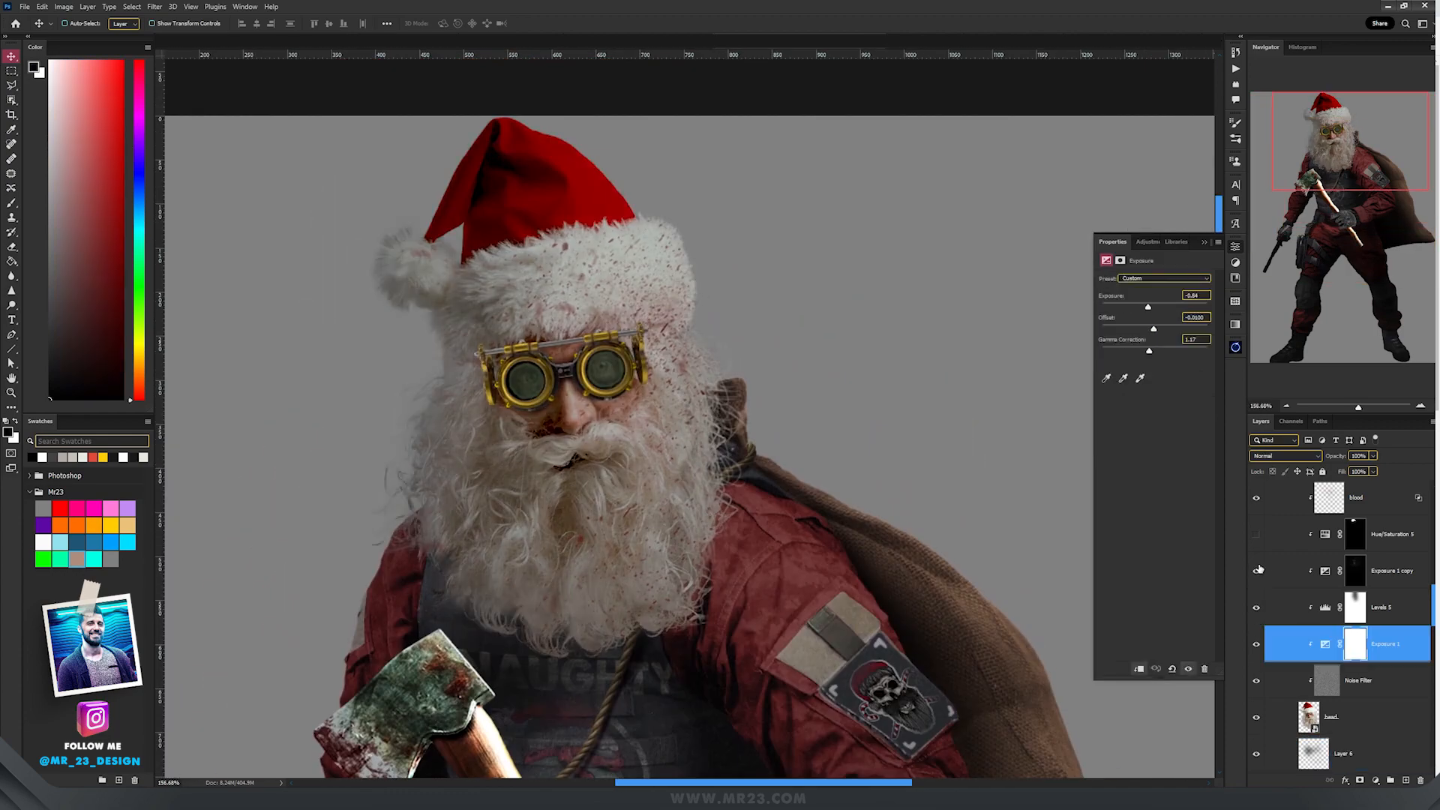
left_click(1257, 535)
Enable Layer 11 in the head group, above the goggles.
scroll(1260, 536, "up", 4)
scroll(516, 342, "up", 5)
scroll(592, 375, "up", 4)
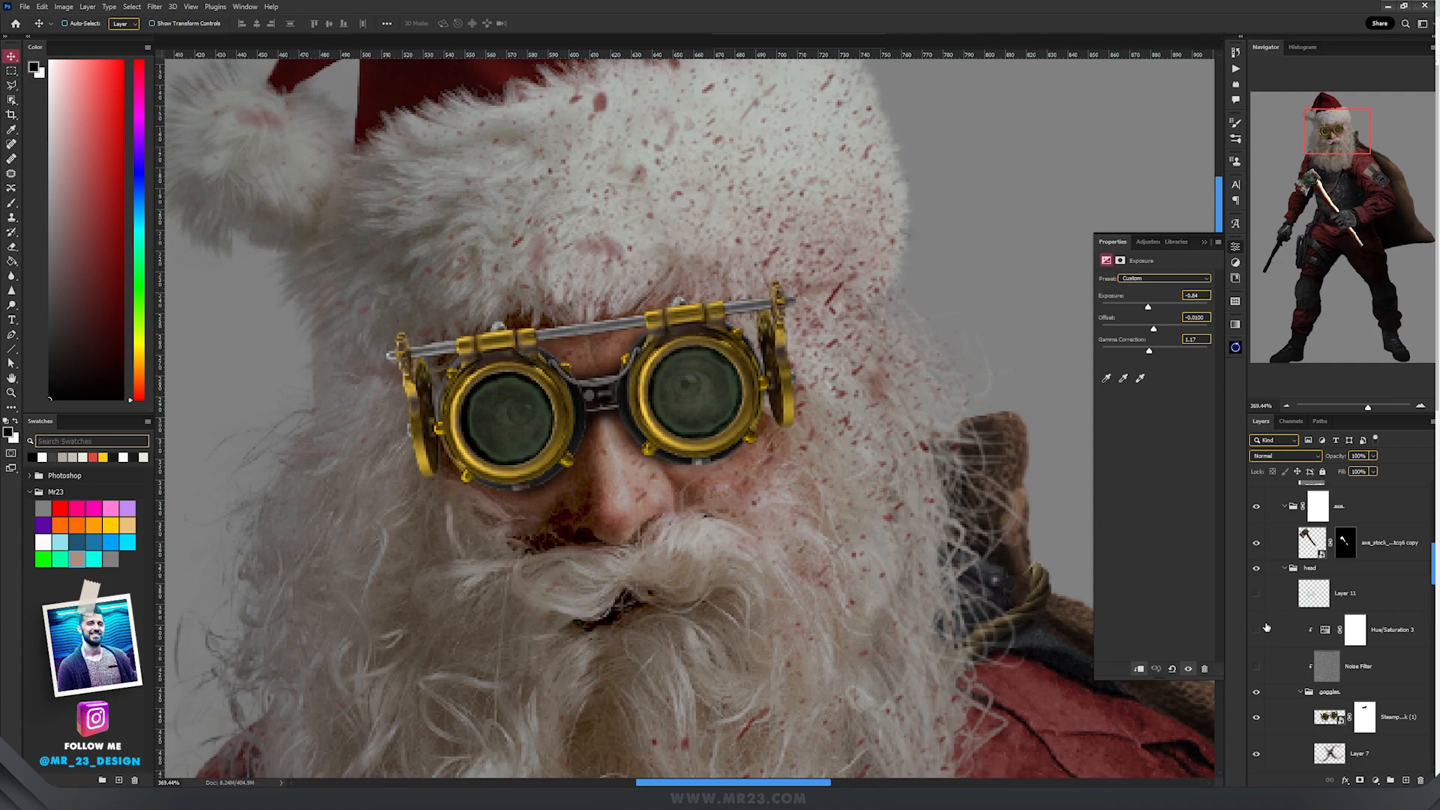
left_click(1257, 594)
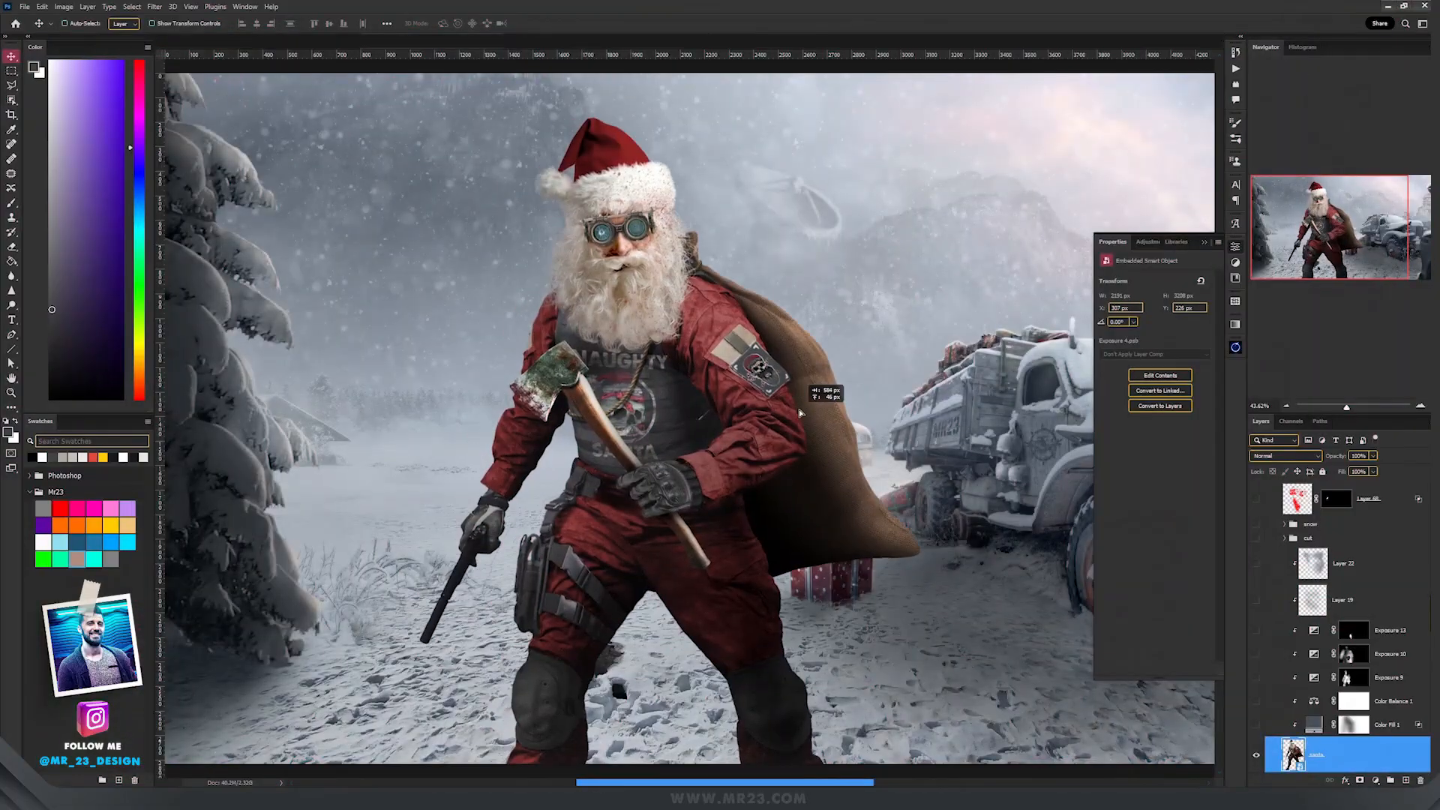
Move the Santa figure to the left side of the snowy scene, next to the snow-covered tree.
left_click_drag(825, 409, 679, 413)
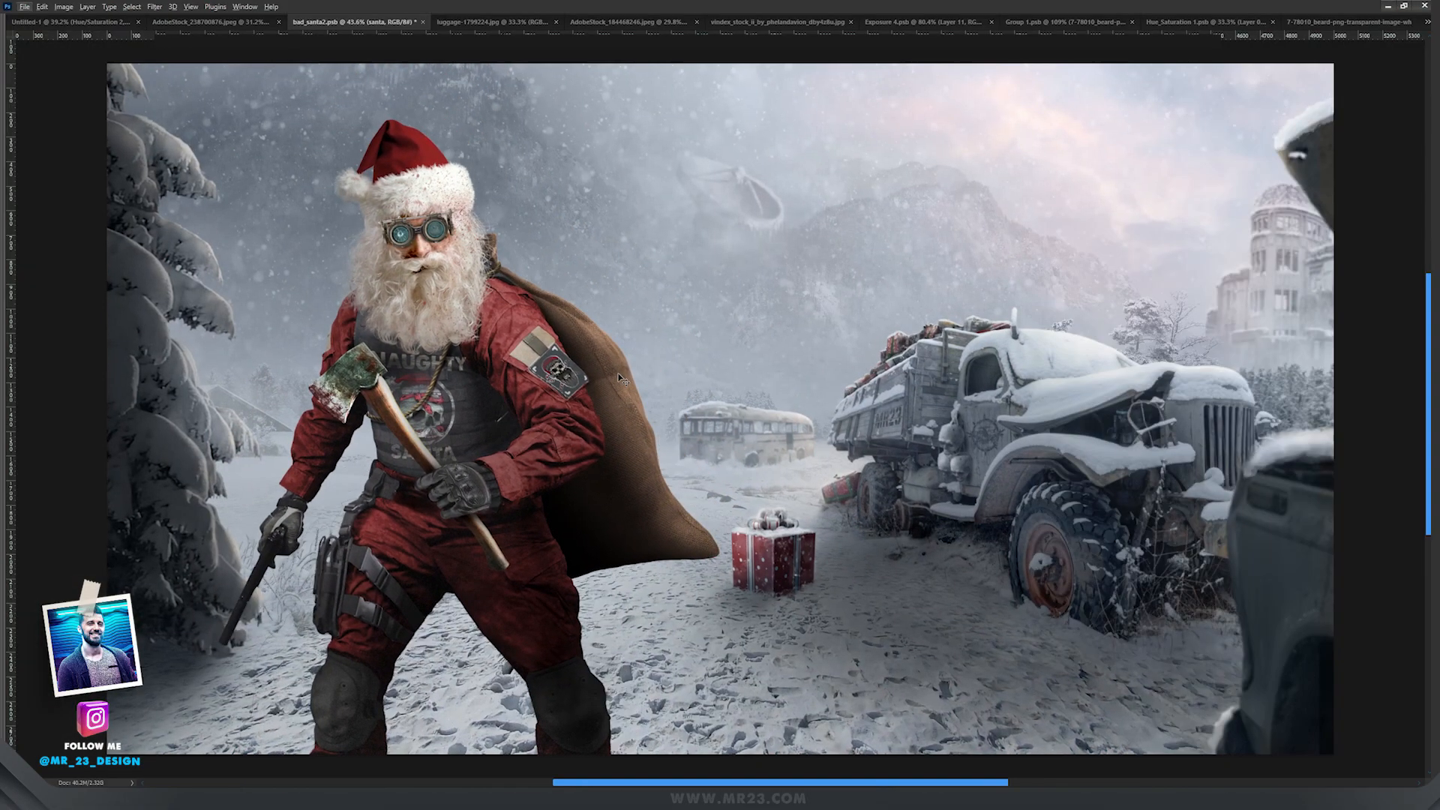
mouse_move(636, 377)
left_mouse_down()
mouse_move(697, 370)
mouse_move(657, 369)
left_mouse_up()
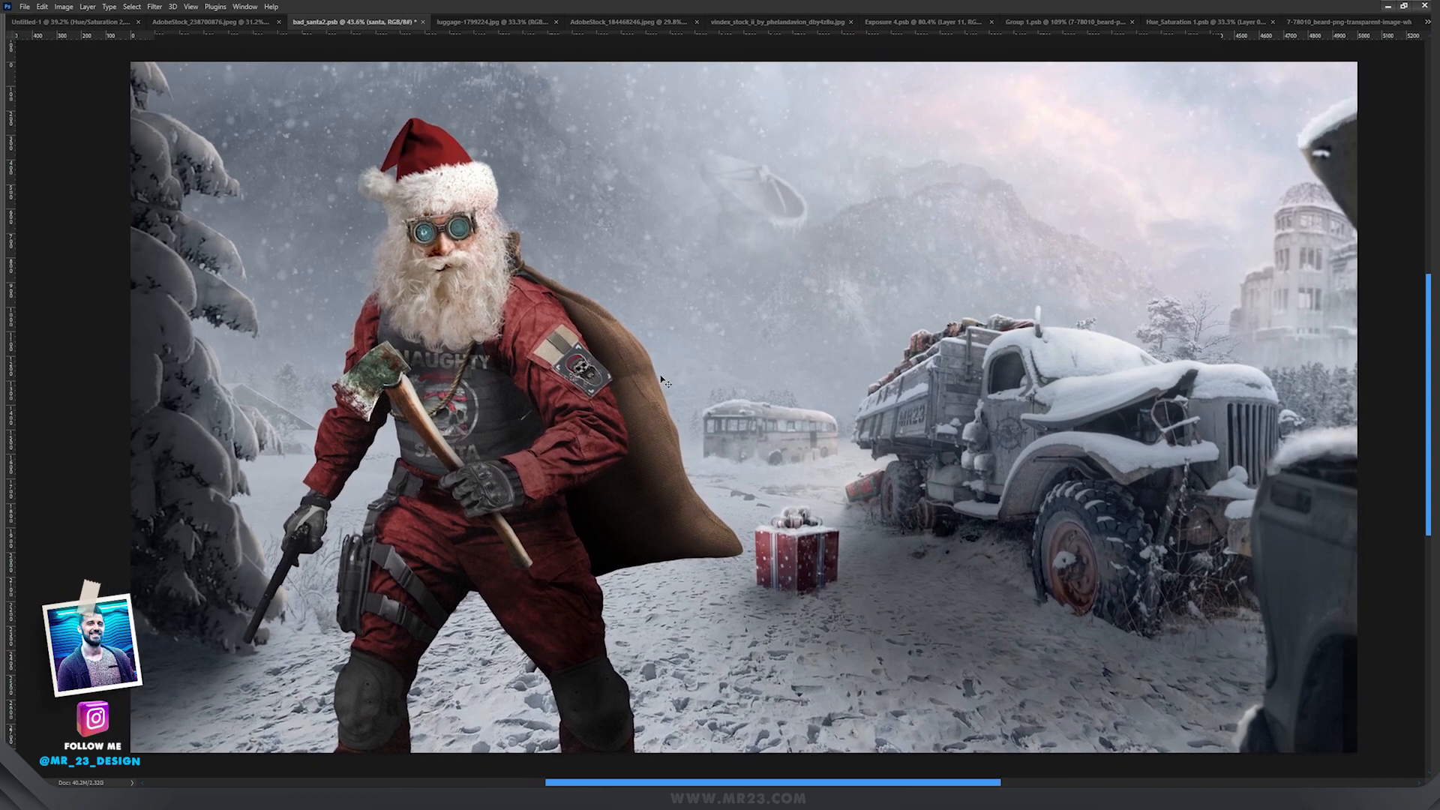
left_click_drag(759, 350, 665, 368)
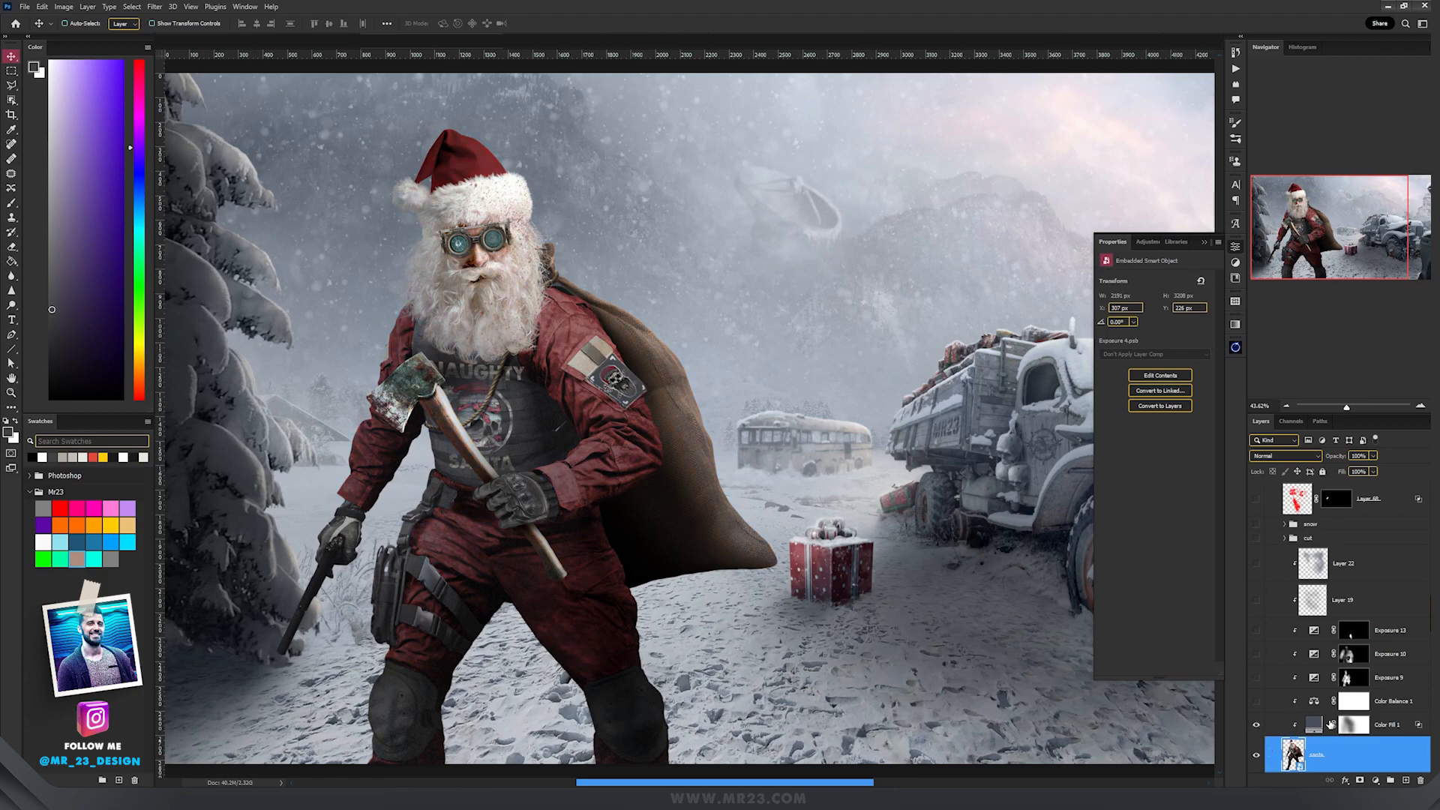
Inspect the colour and blend mode of the Color Fill 1 layer clipped to Santa without changing them.
double_click(1317, 724)
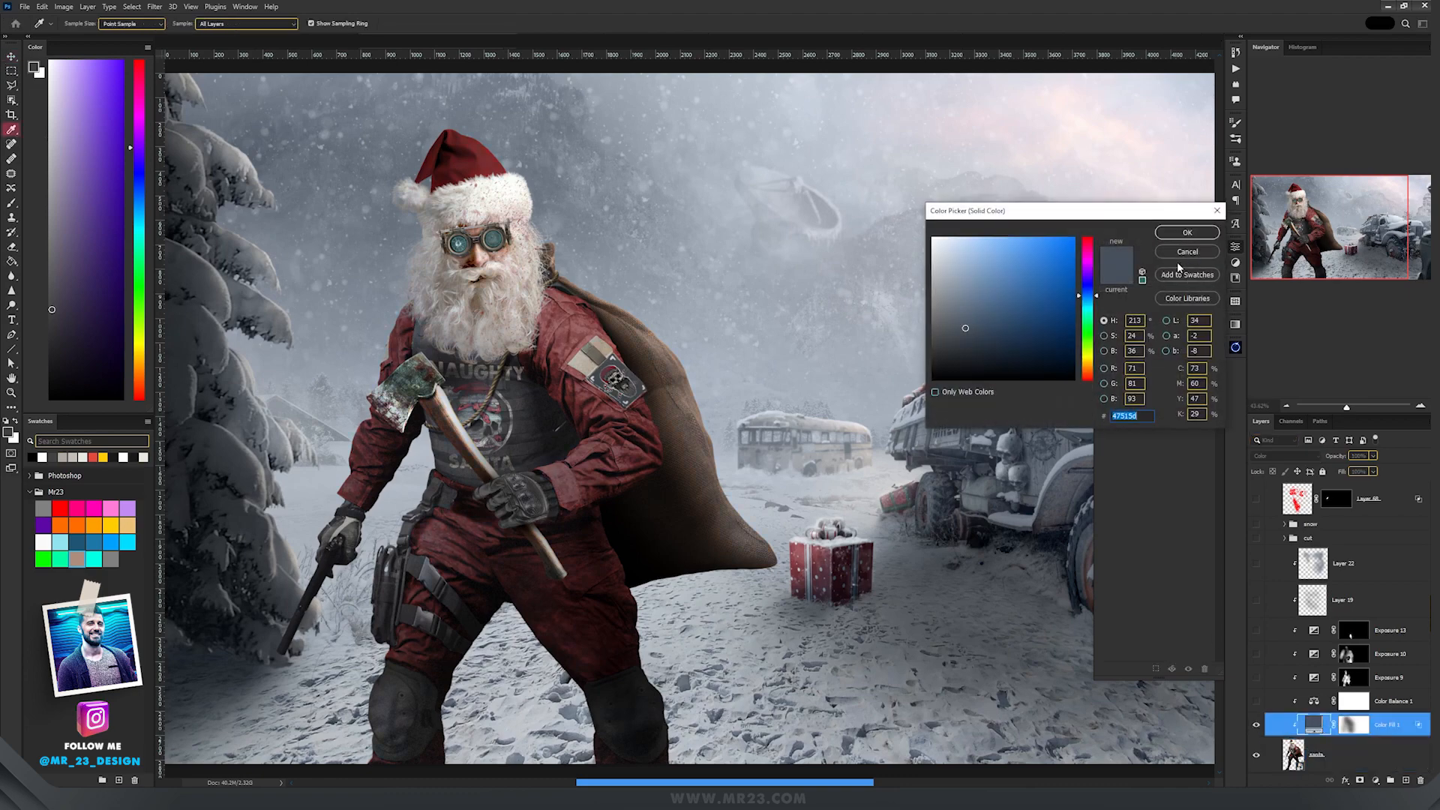
left_click(1188, 252)
left_click(1282, 456)
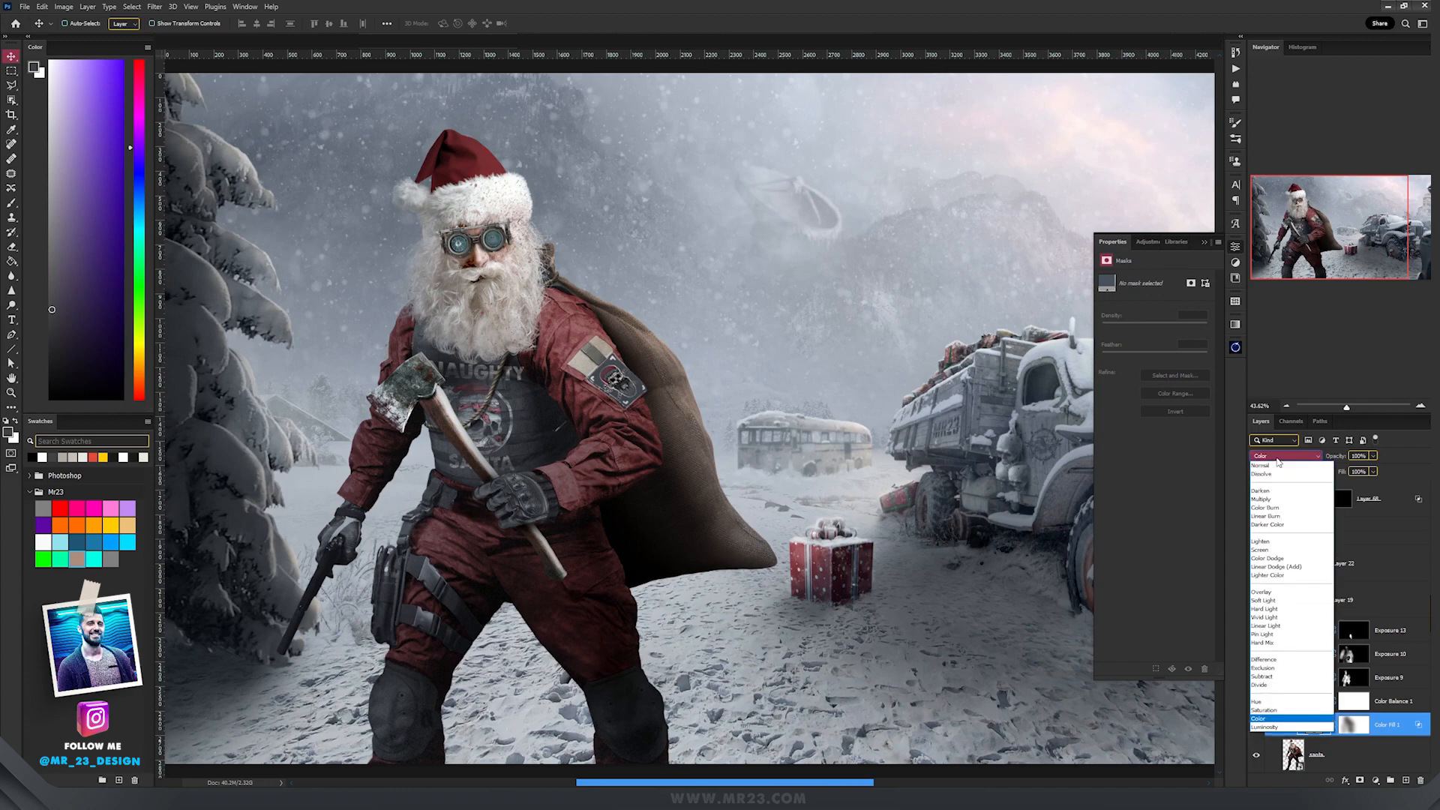
left_click(1278, 460)
Review the Color Balance midtones and enable the Exposure 9, Exposure 10 and Exposure 13 layers clipped to Santa.
left_click(1321, 702)
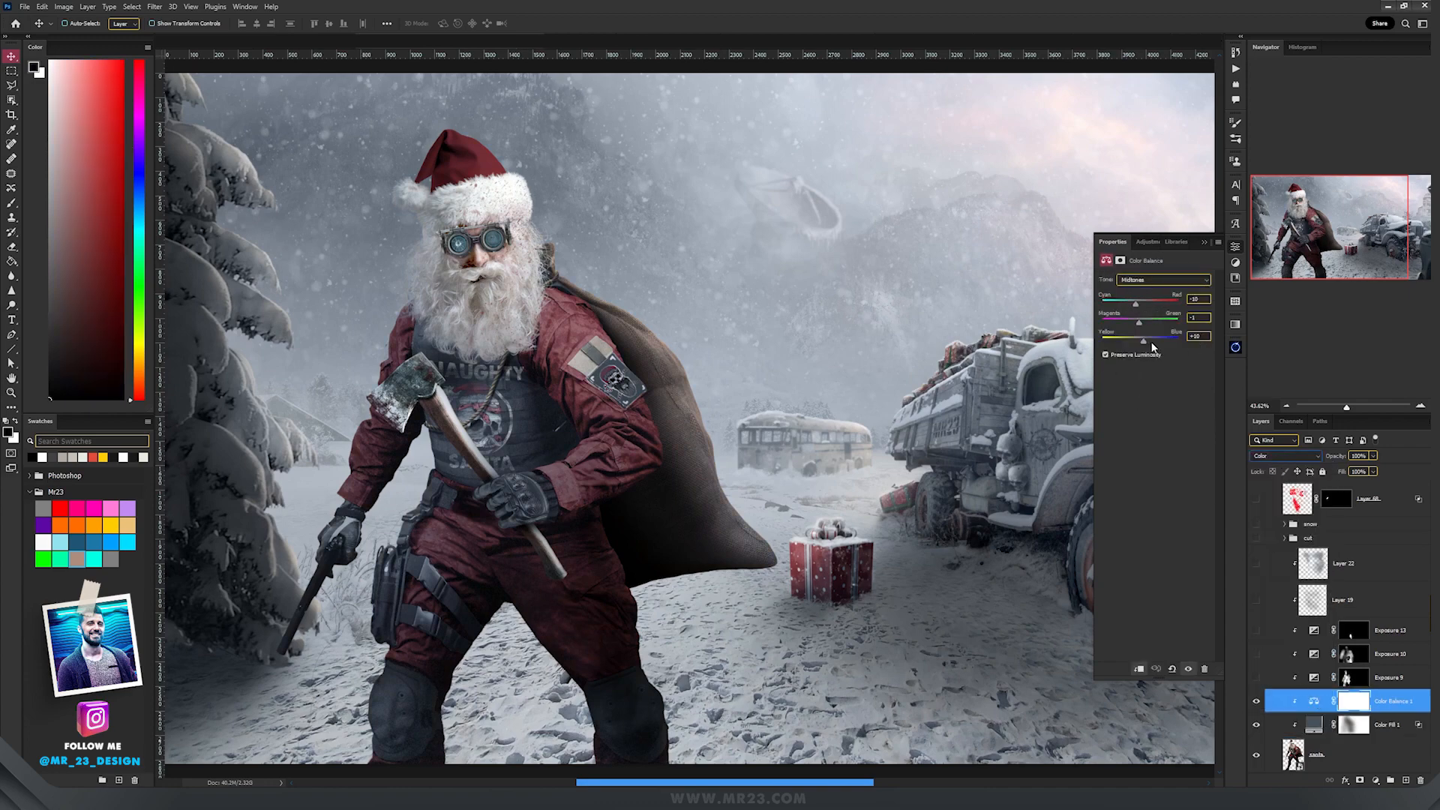
left_click_drag(1257, 677, 1254, 643)
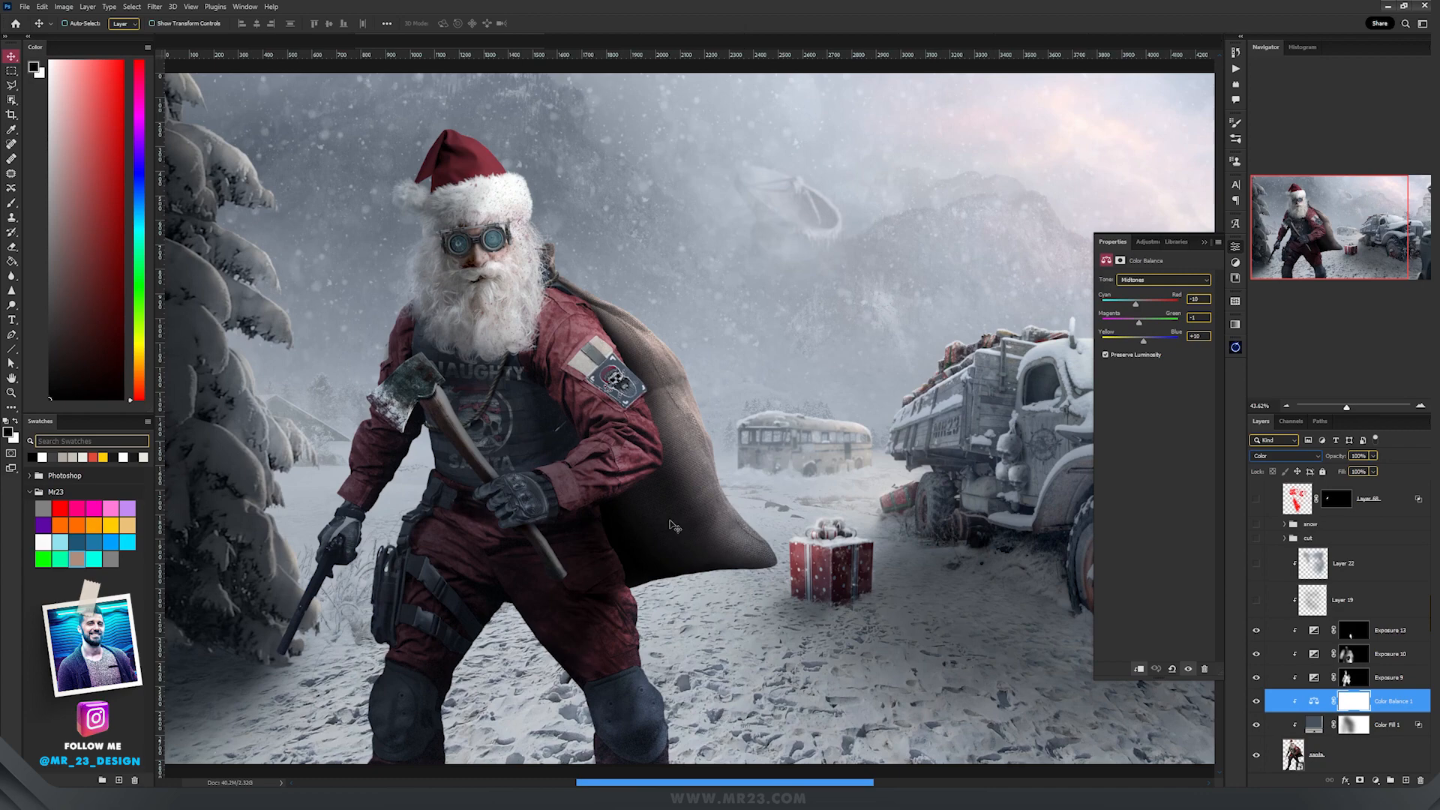
left_click_drag(705, 364, 665, 300)
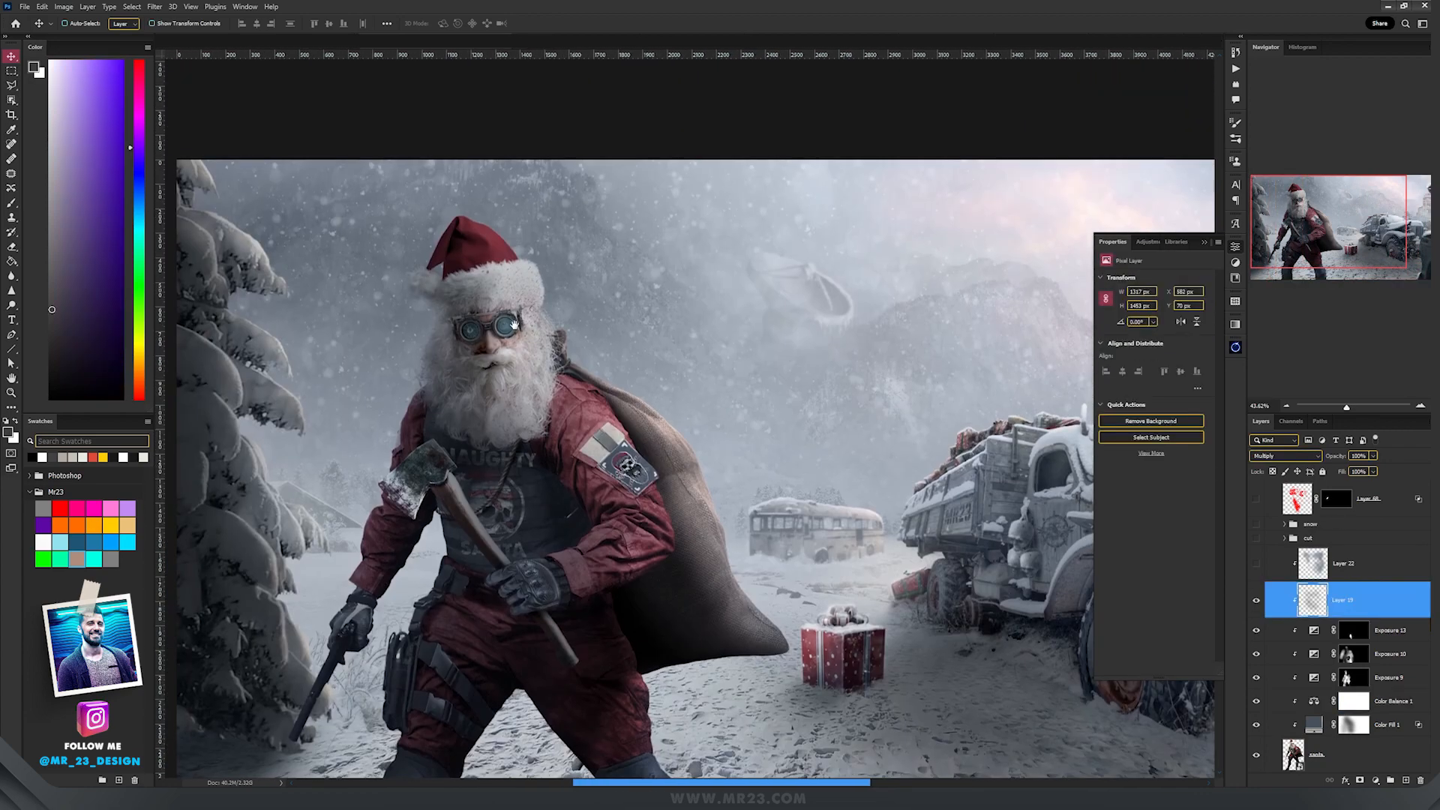
Compare Santa with and without the Multiply shading of Layer 19, and check the layer's blend mode.
scroll(514, 324, "up", 5)
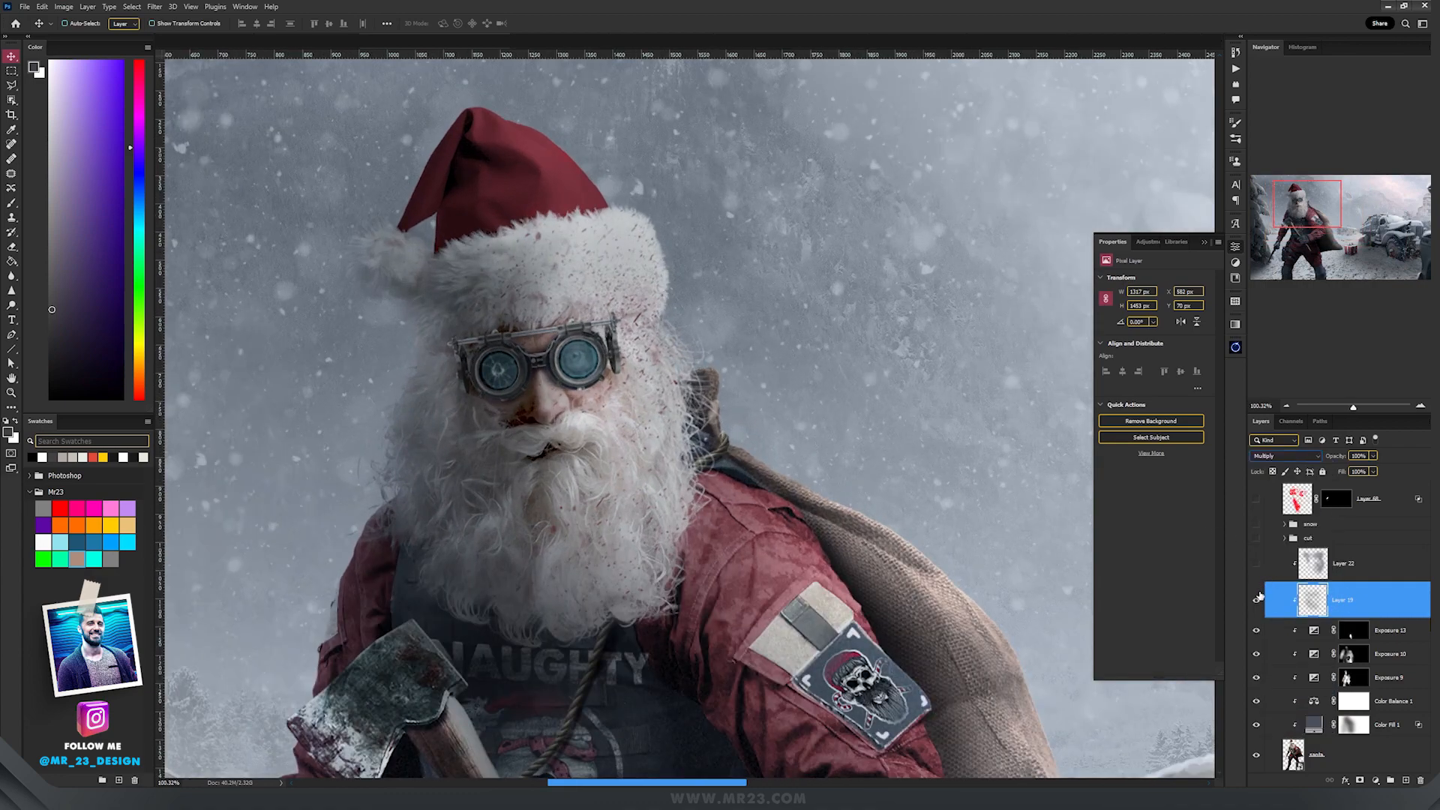
left_click(1258, 599)
left_click(1258, 600)
scroll(643, 328, "down", 2)
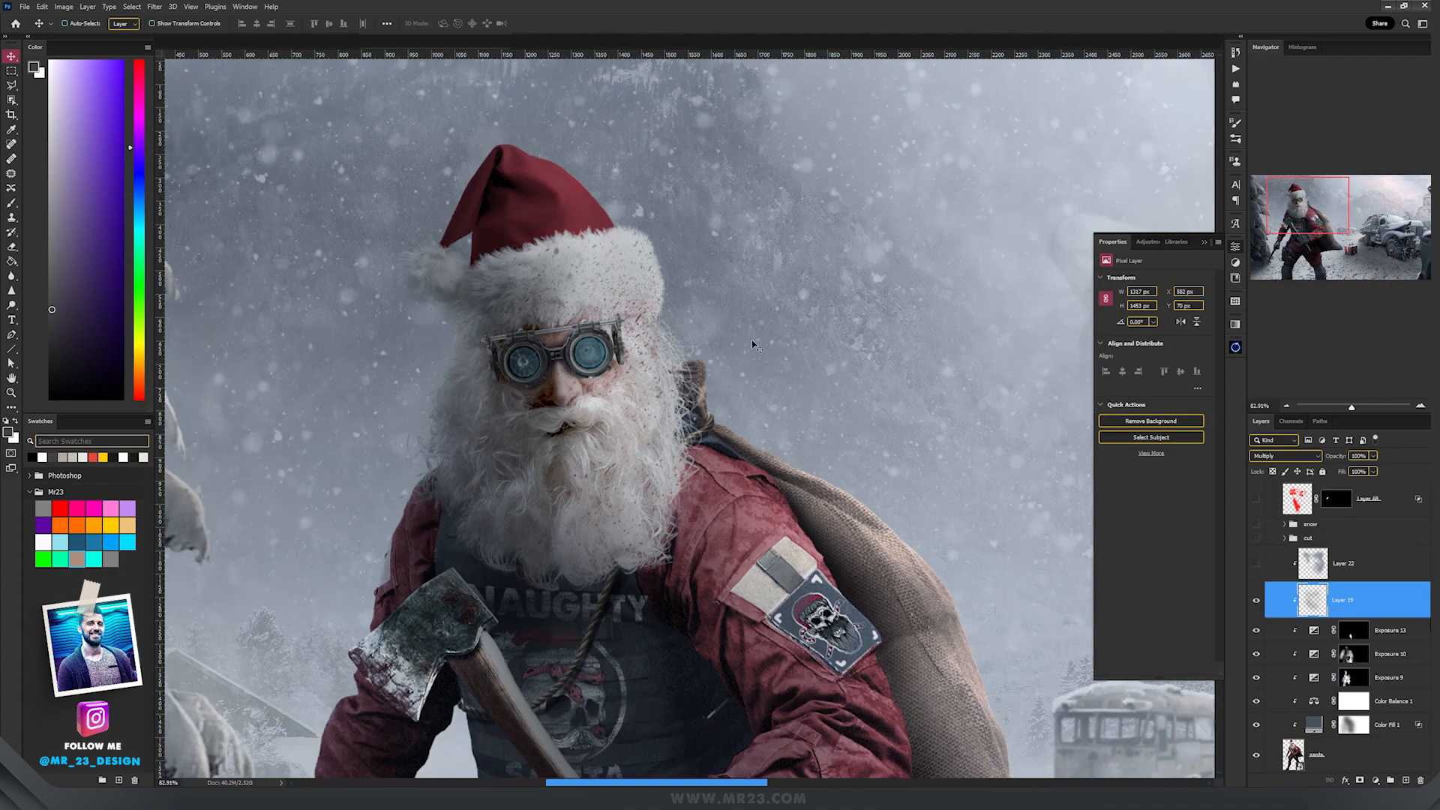
left_click(1257, 600)
left_click(1257, 600)
left_click(1274, 456)
left_click(1277, 457)
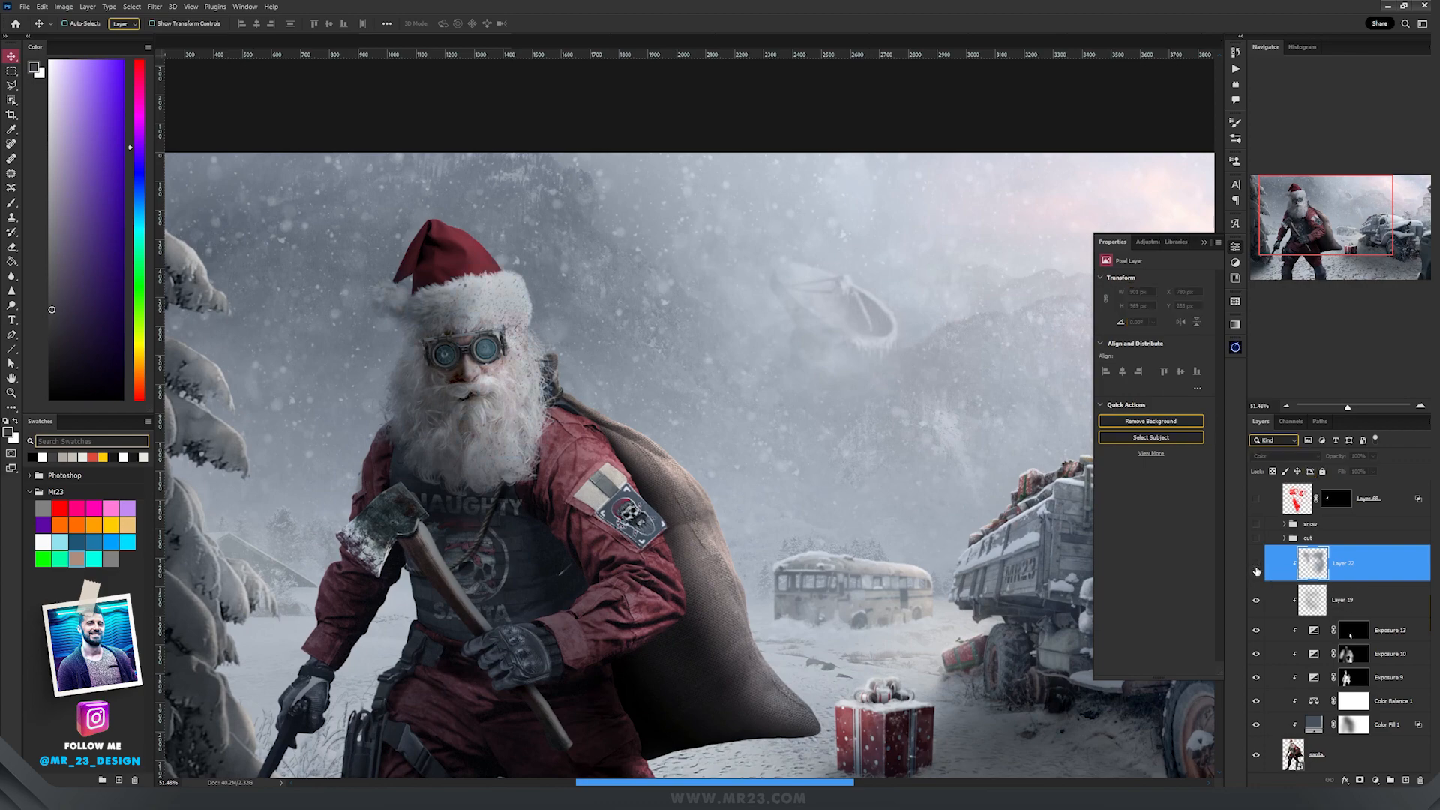
Check the blend mode options of Layer 22 and leave its mode as it is.
left_click(1292, 458)
key("Escape")
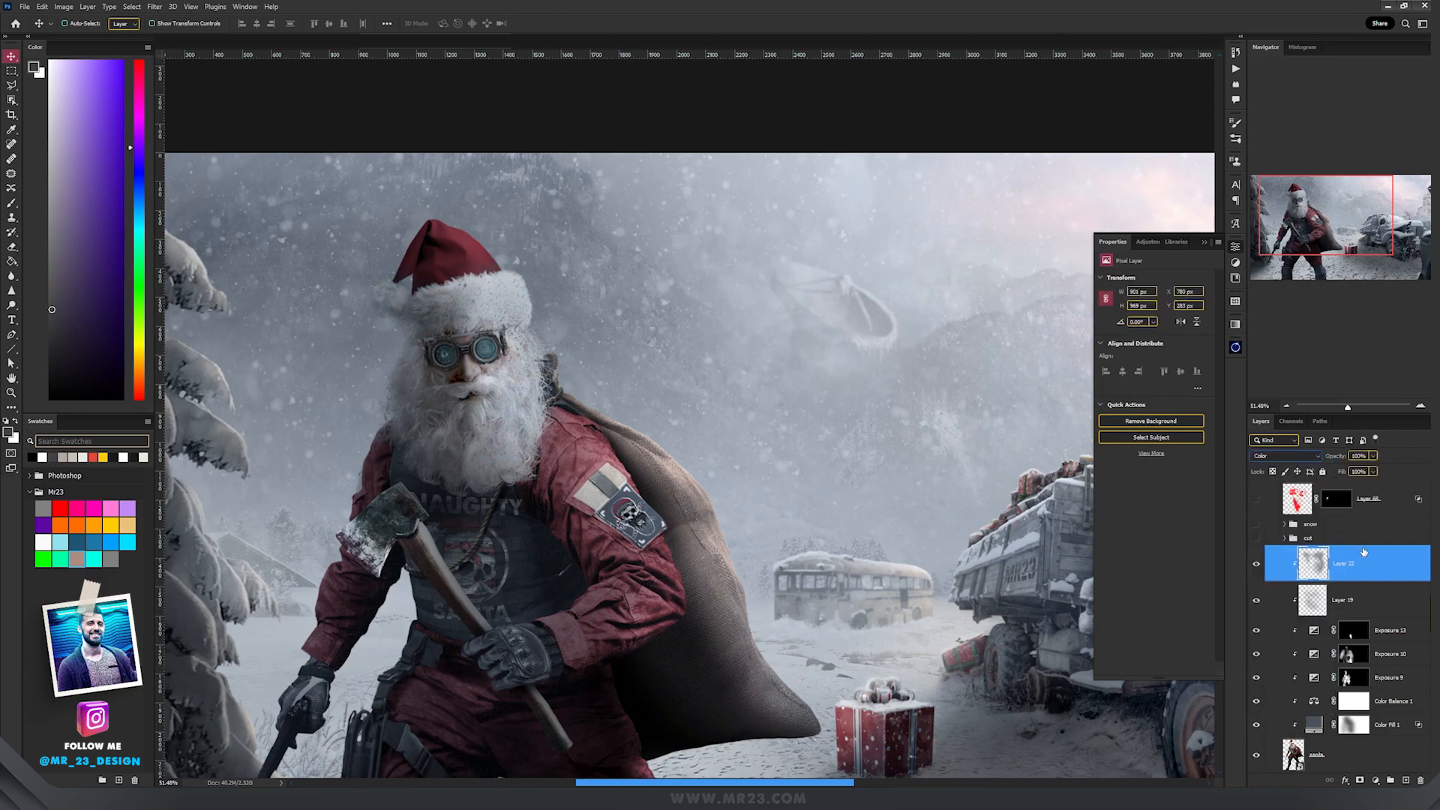
Add a new layer above Layer 22 and choose a brush preset for painting detail on the burlap sack.
scroll(709, 530, "up", 5)
left_click_drag(707, 530, 697, 478)
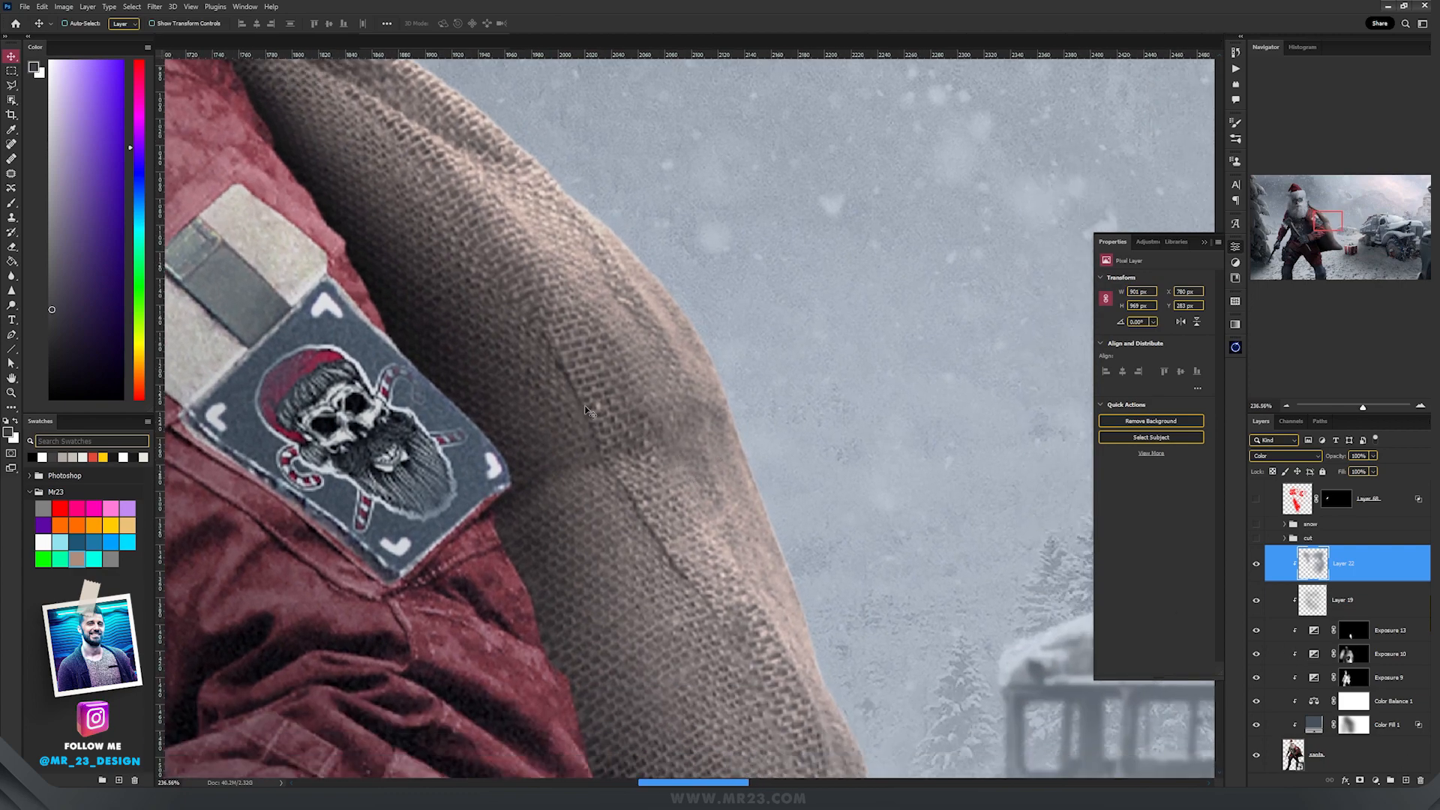
scroll(587, 409, "down", 1)
left_click(1407, 783)
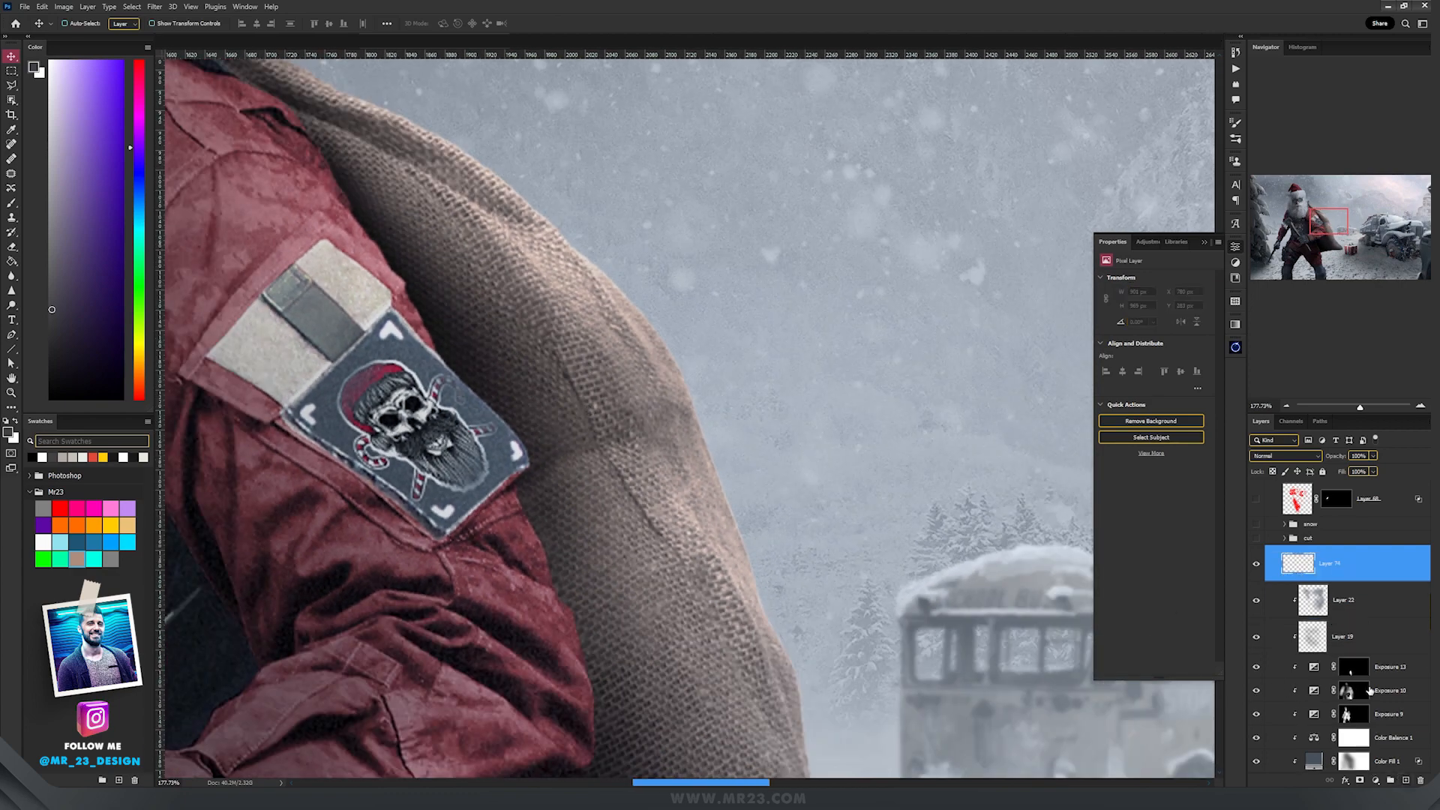
key("b")
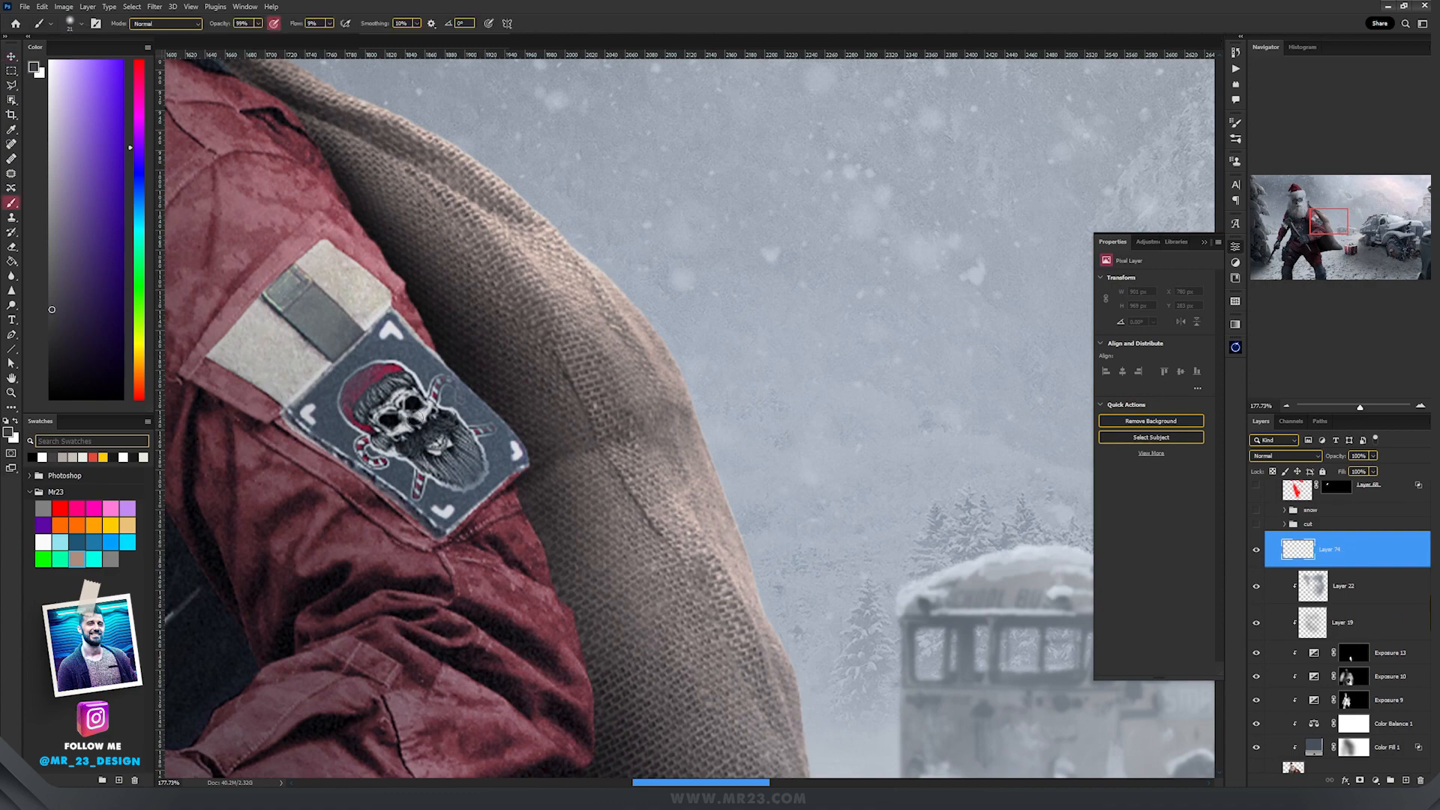
right_click(575, 399)
double_click(896, 682)
Paint a thin dark-brown tear line down the outer side of the sack using colours sampled from the burlap.
left_click(571, 366, "alt")
left_click(576, 376, "alt")
mouse_move(559, 357)
left_mouse_down()
mouse_move(617, 403)
mouse_move(589, 416)
left_mouse_up()
left_click(613, 403, "alt")
mouse_move(589, 417)
left_mouse_down()
mouse_move(541, 332)
mouse_move(686, 573)
left_mouse_up()
key("e")
key("b")
key("e")
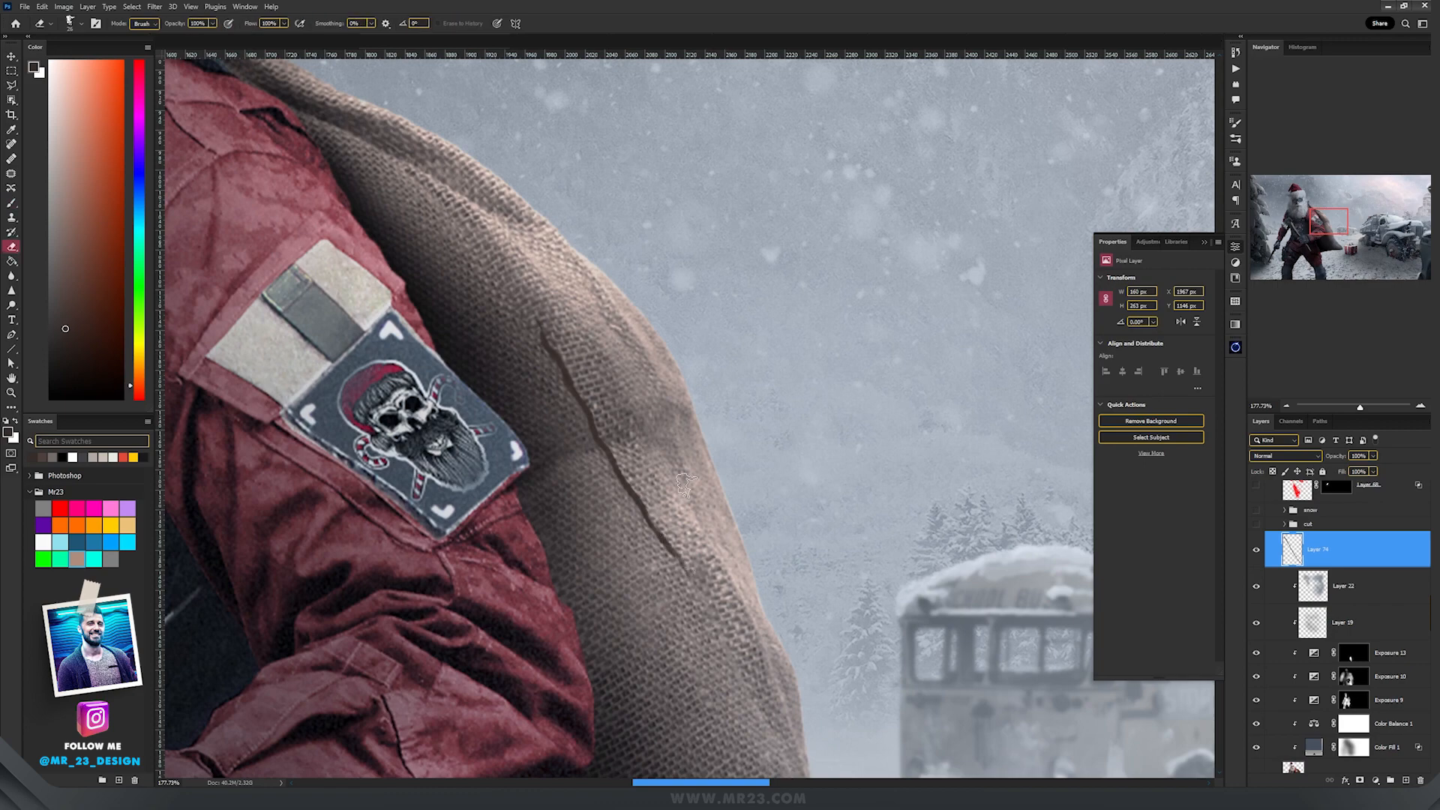
Lock the tear layer's transparent pixels and paint light sky-coloured highlights along the line at 17% brush flow.
key("b")
left_click(739, 249, "alt")
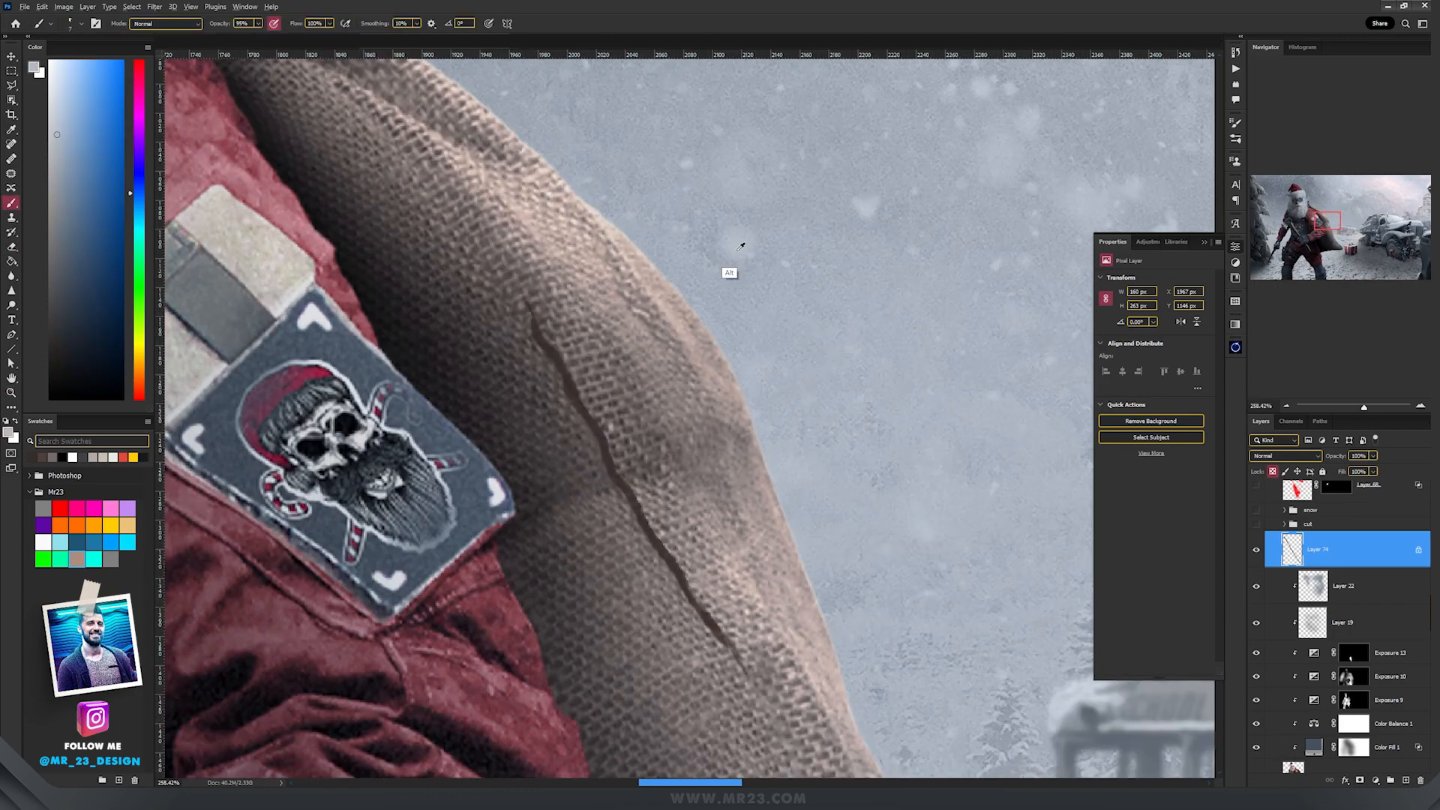
key("shift+1")
key("shift+7")
left_click_drag(538, 323, 688, 585)
left_click_drag(552, 347, 566, 372)
left_click_drag(631, 489, 676, 568)
left_click_drag(706, 610, 721, 630)
left_click(647, 524, "alt")
left_click_drag(651, 530, 674, 568)
Add another layer and paint short dark stitches across the tear with a smaller brush and a sampled burlap colour.
left_click(1406, 780)
left_click(529, 371, "alt")
key("bracketleft")
key("bracketleft")
key("bracketleft")
key("bracketleft")
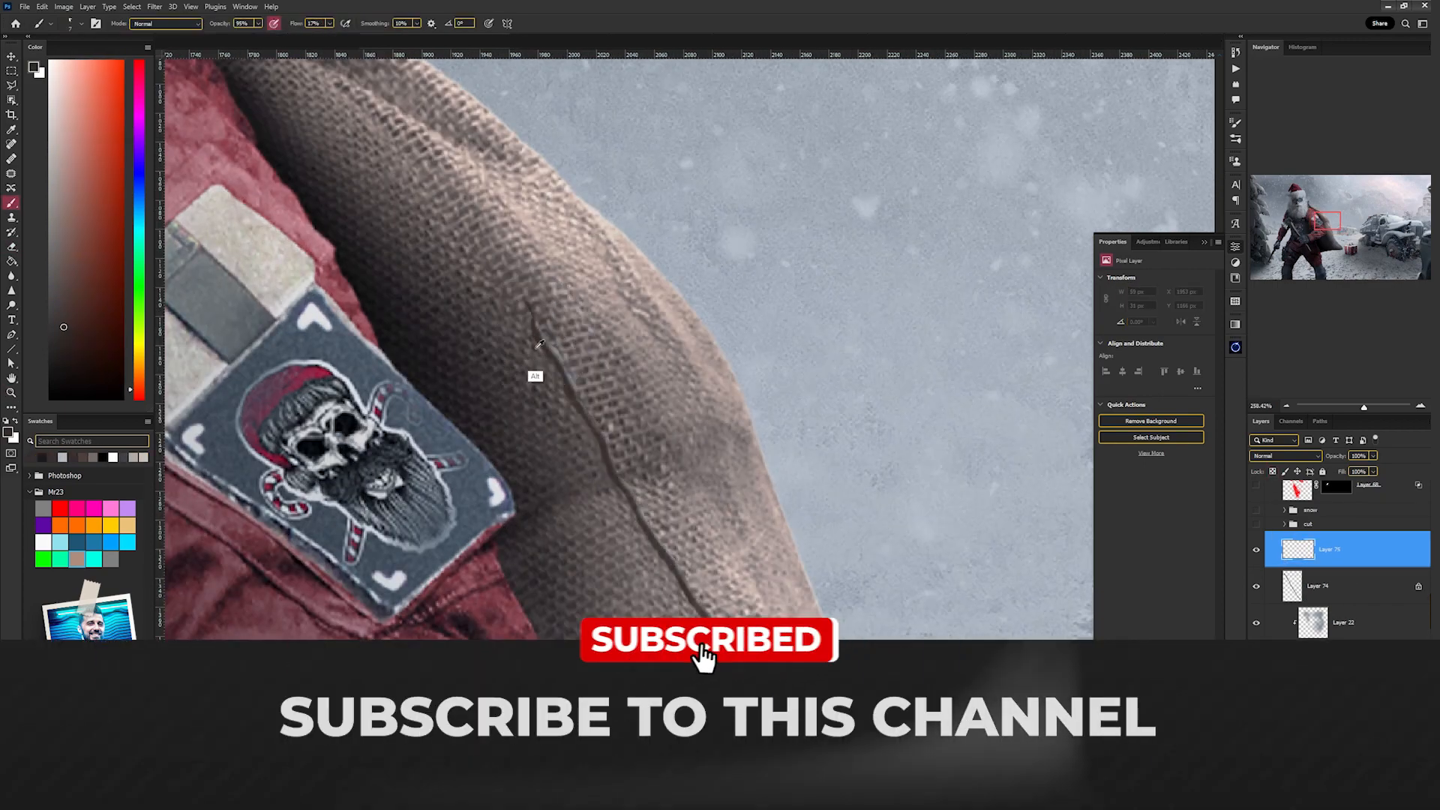
left_click_drag(511, 357, 584, 335)
left_click_drag(534, 382, 600, 366)
left_click_drag(559, 435, 622, 417)
left_click_drag(592, 510, 653, 487)
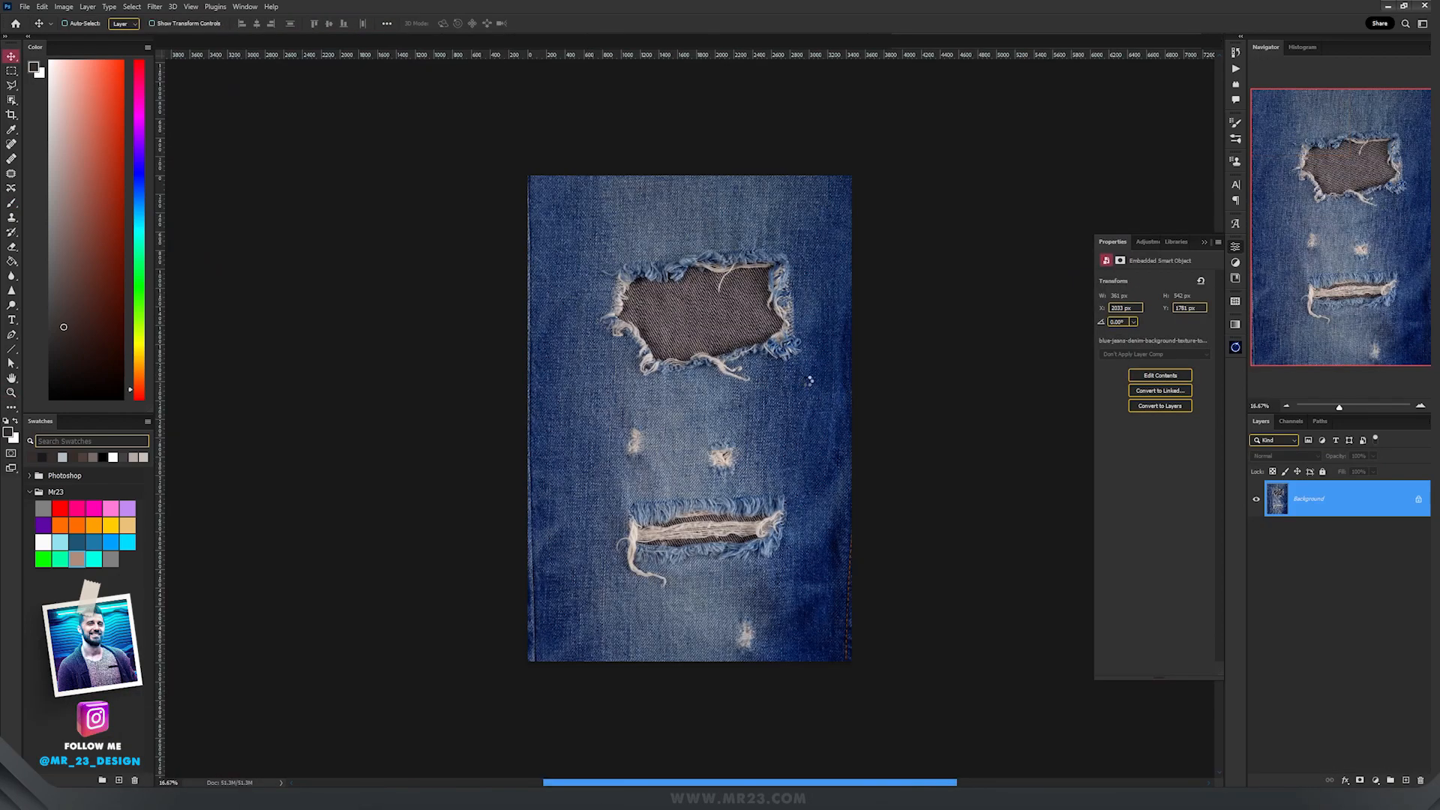
Enable the ripped-denim layer's mask to leave only the frayed hole on the sack, and show Group 4 with its colour adjustments.
scroll(775, 347, "up", 5)
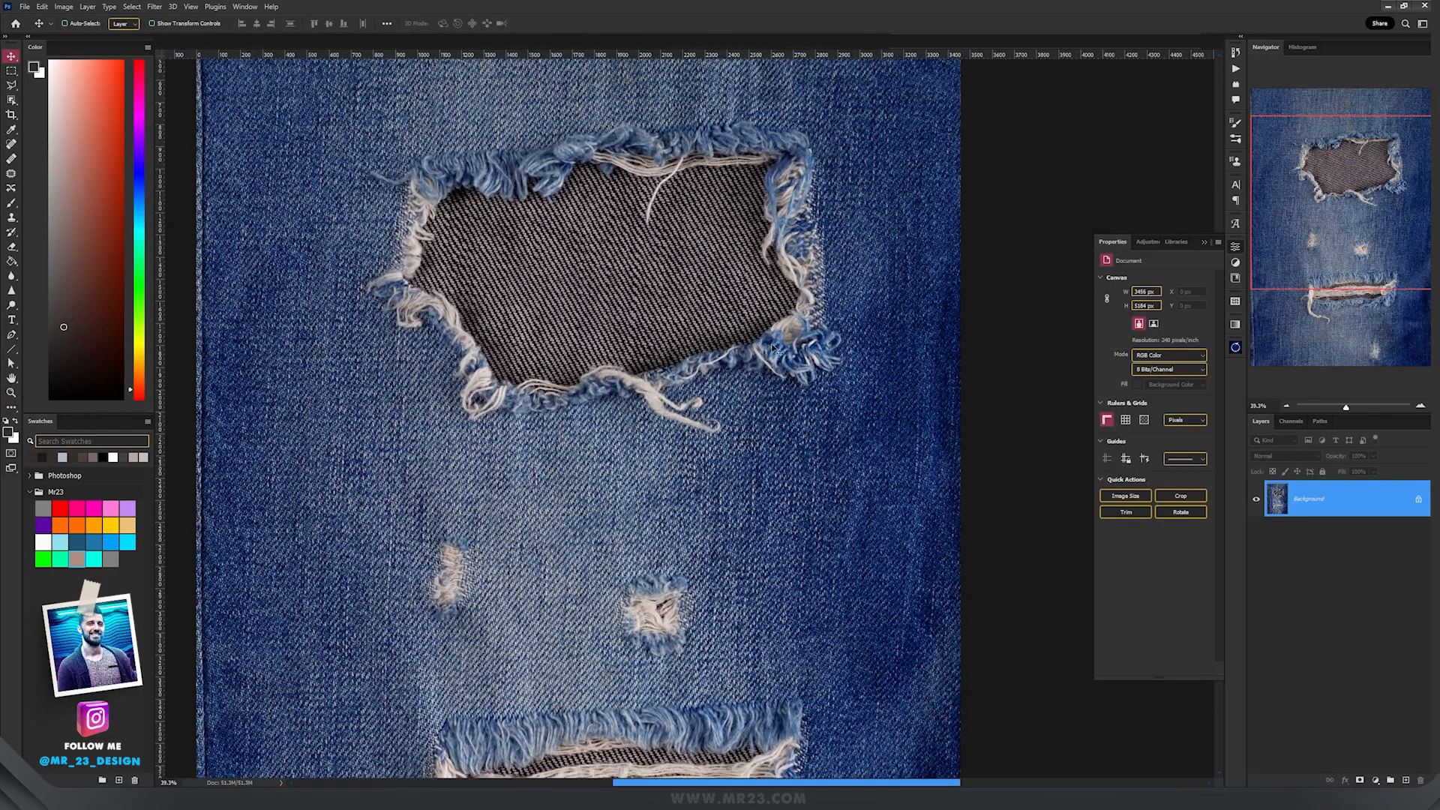
scroll(681, 316, "up", 1)
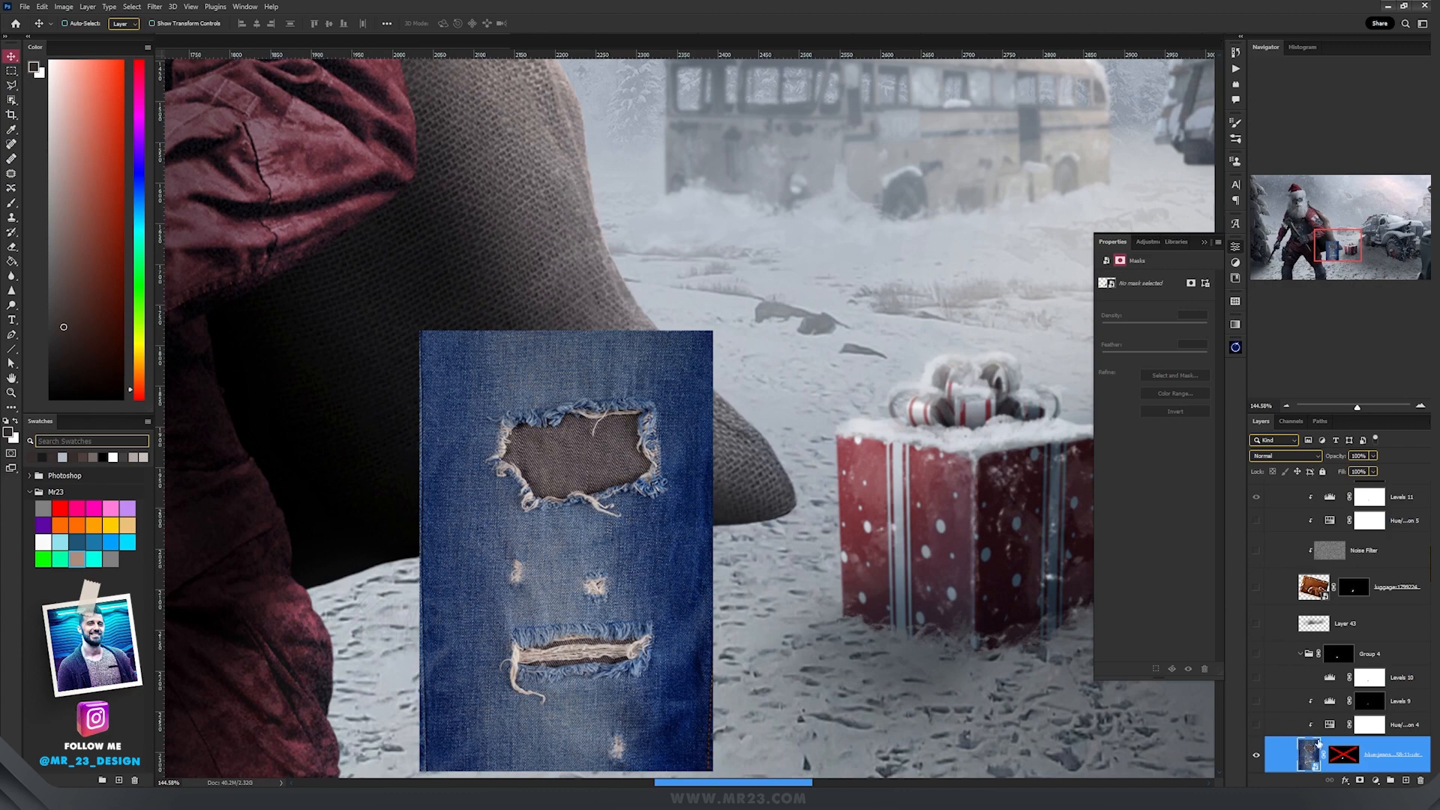
left_click(1343, 756, "shift")
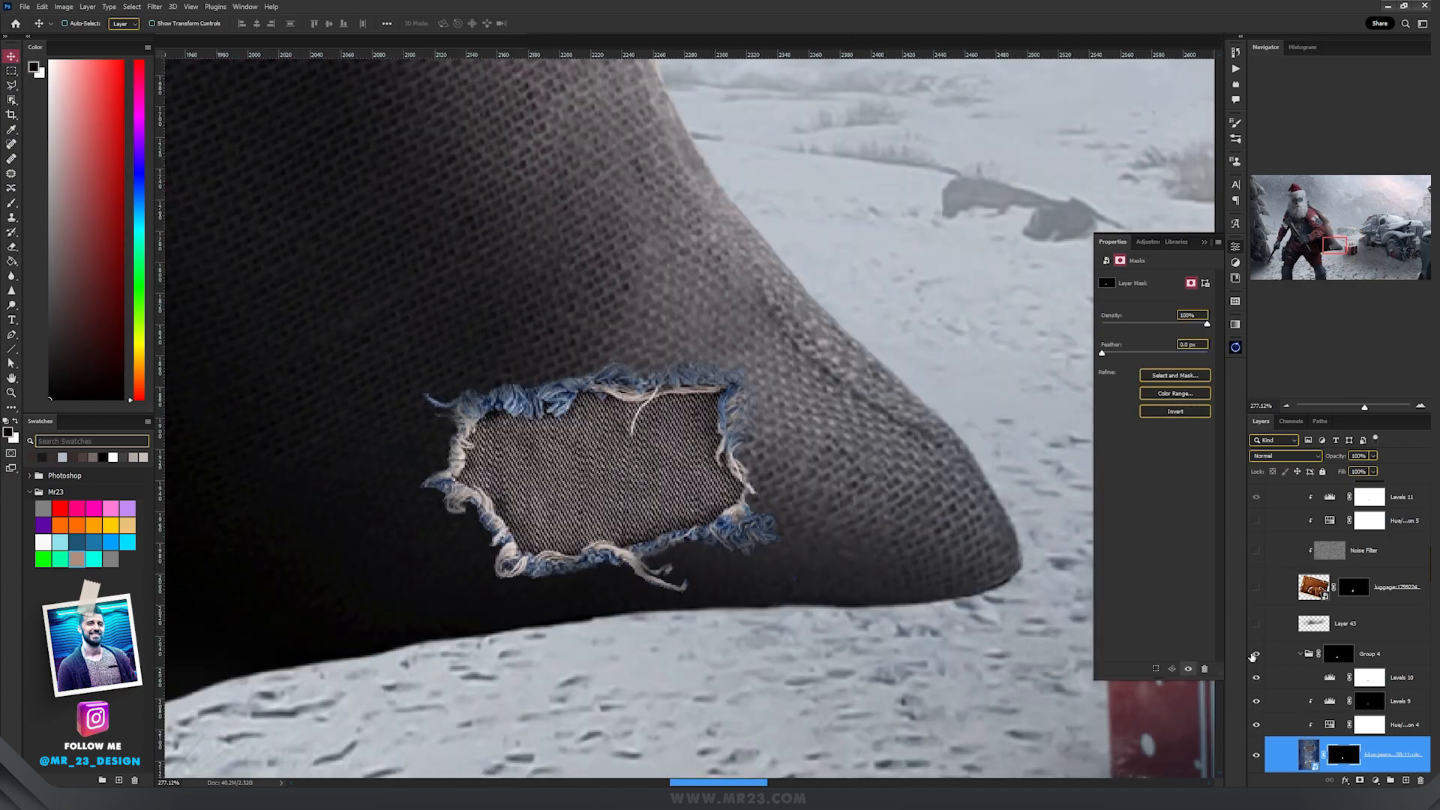
left_click(1258, 655)
scroll(606, 446, "up", 6)
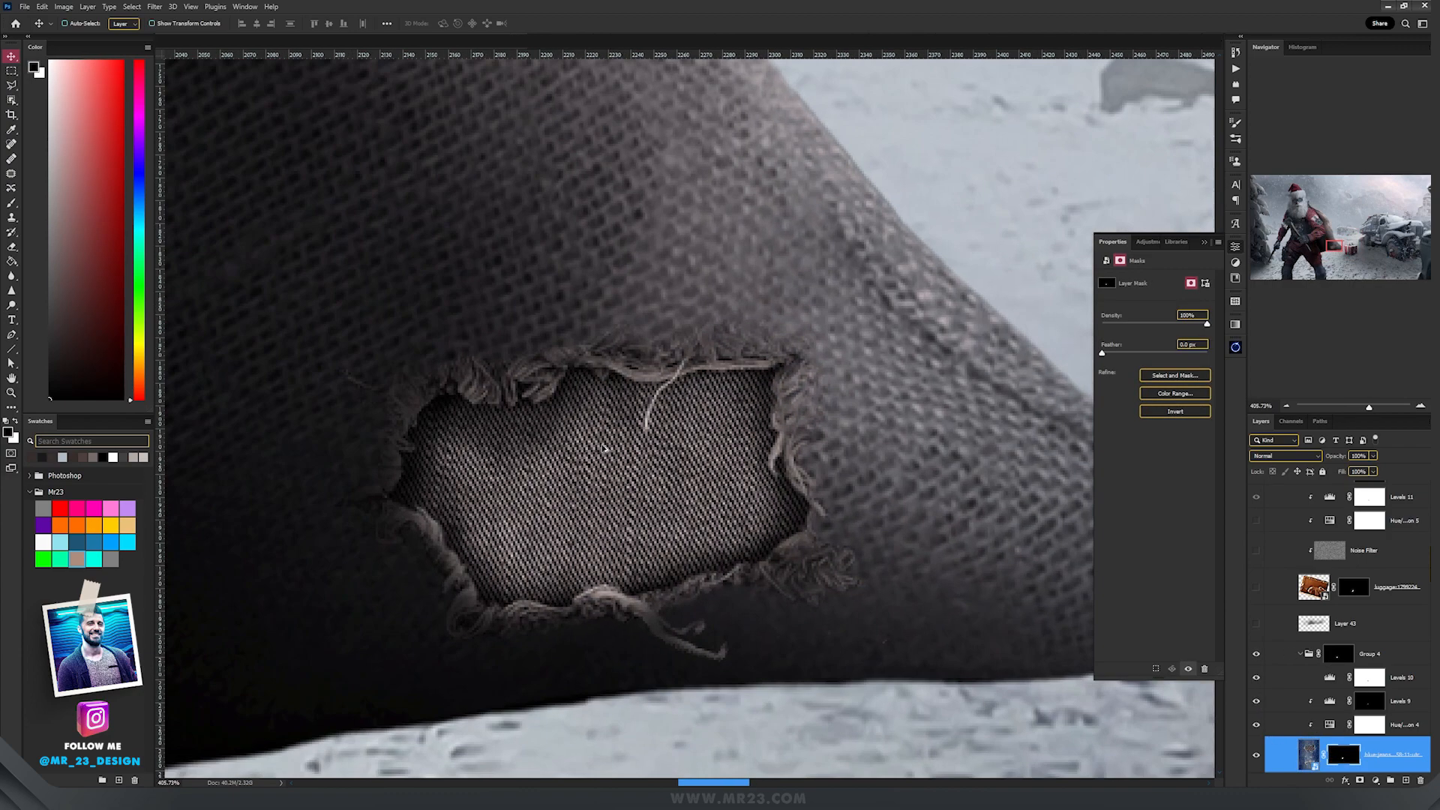
scroll(606, 446, "down", 3)
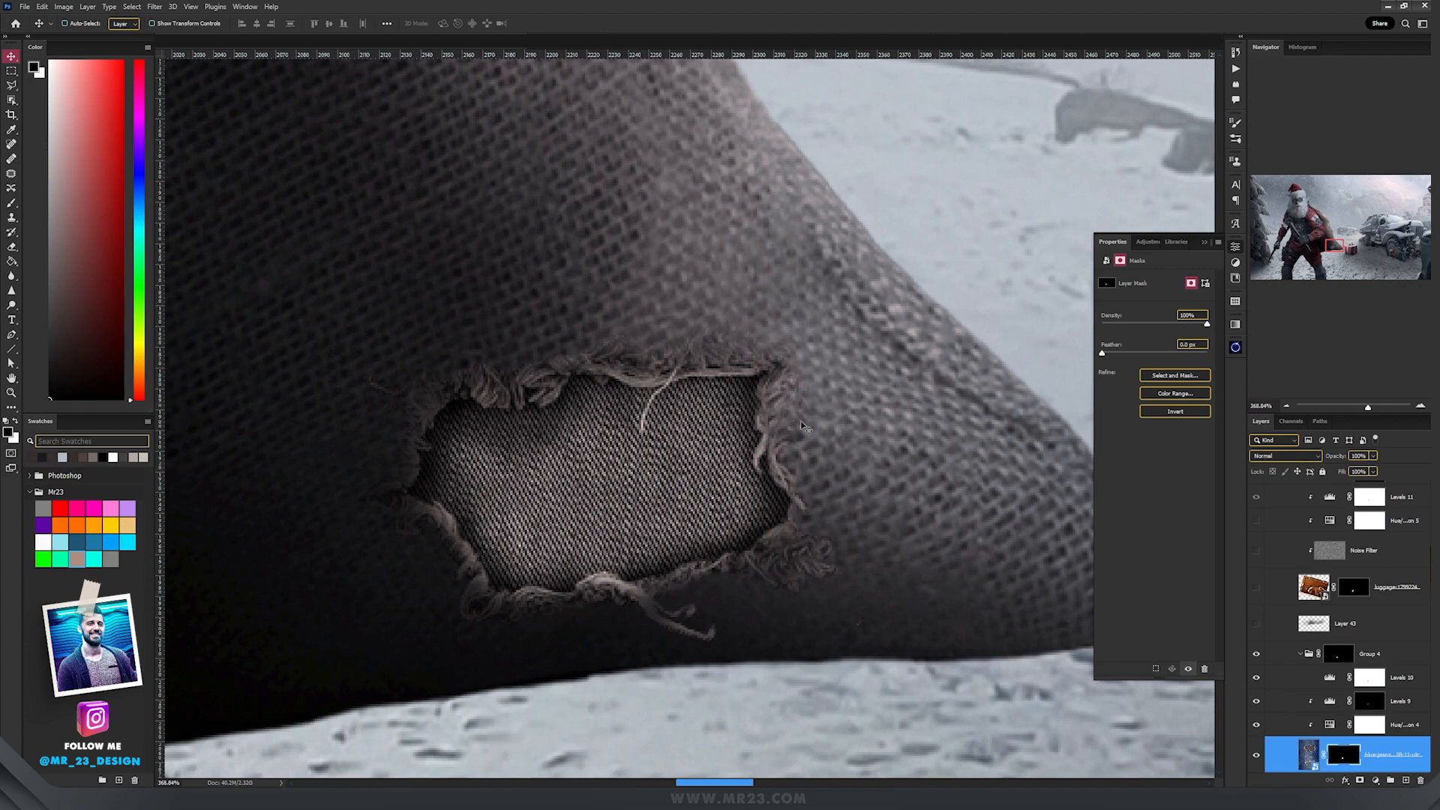
scroll(772, 426, "down", 5)
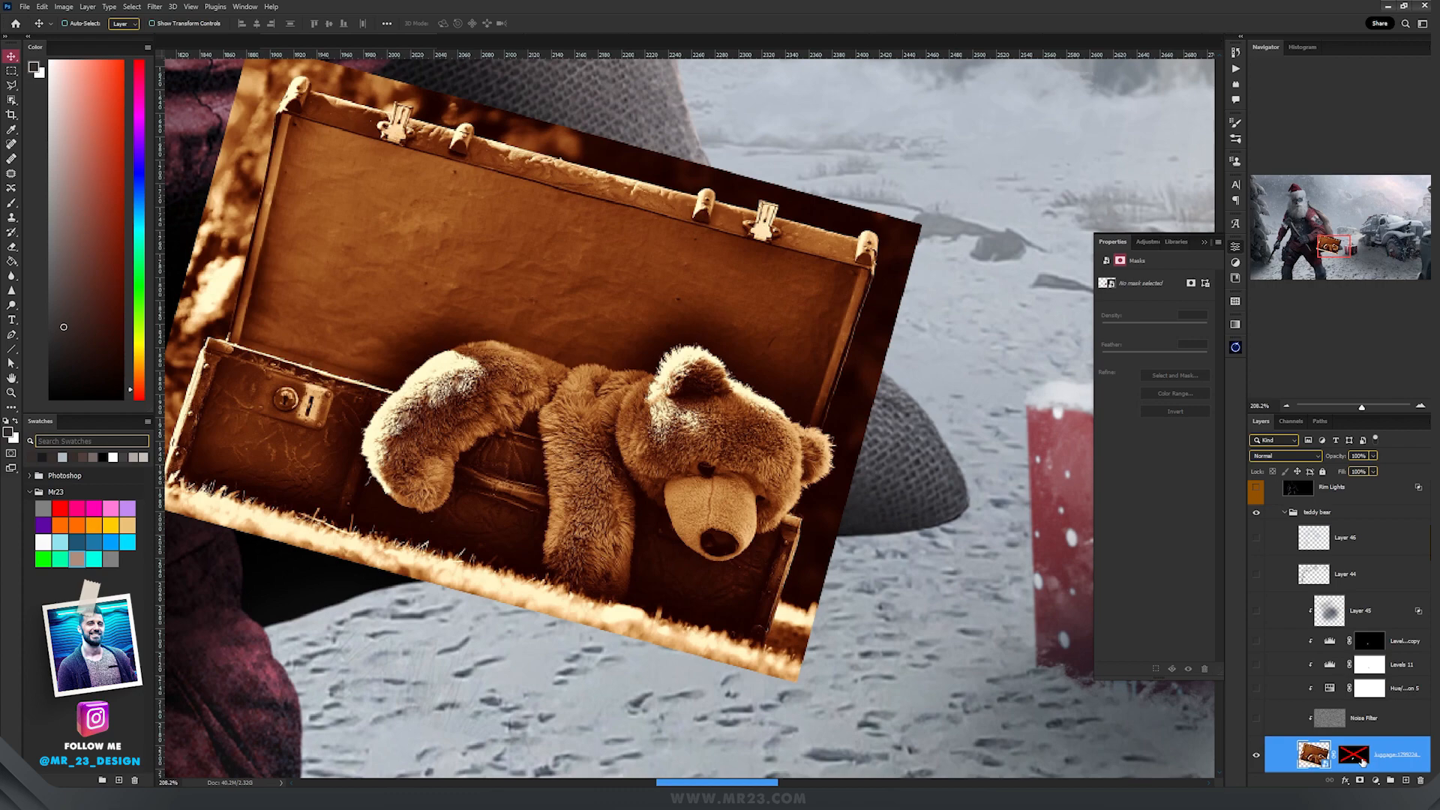
Enable the teddy bear layer's mask and its clipped adjustments, and review the Hue/Saturation settings.
left_click(1357, 759, "shift")
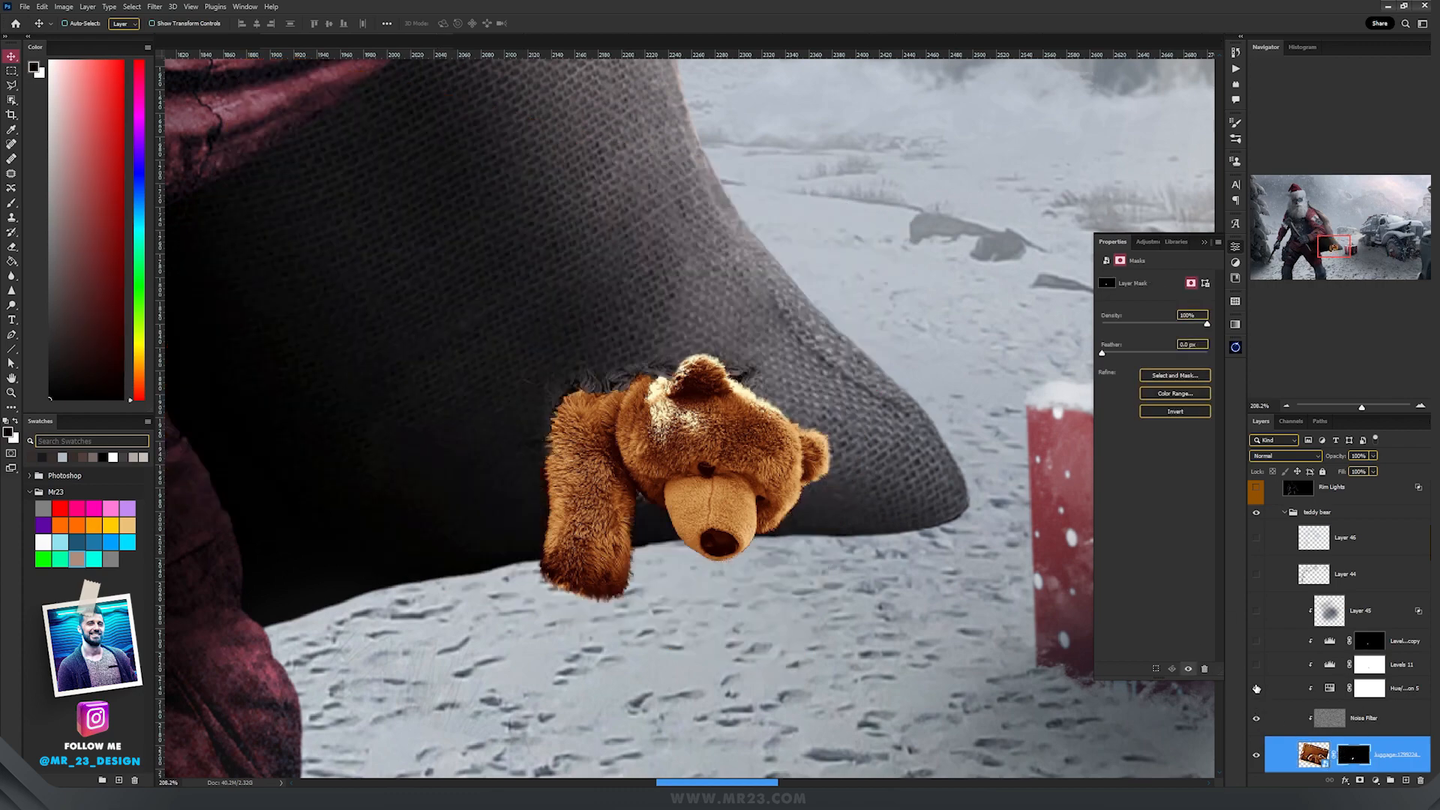
left_click(1256, 640)
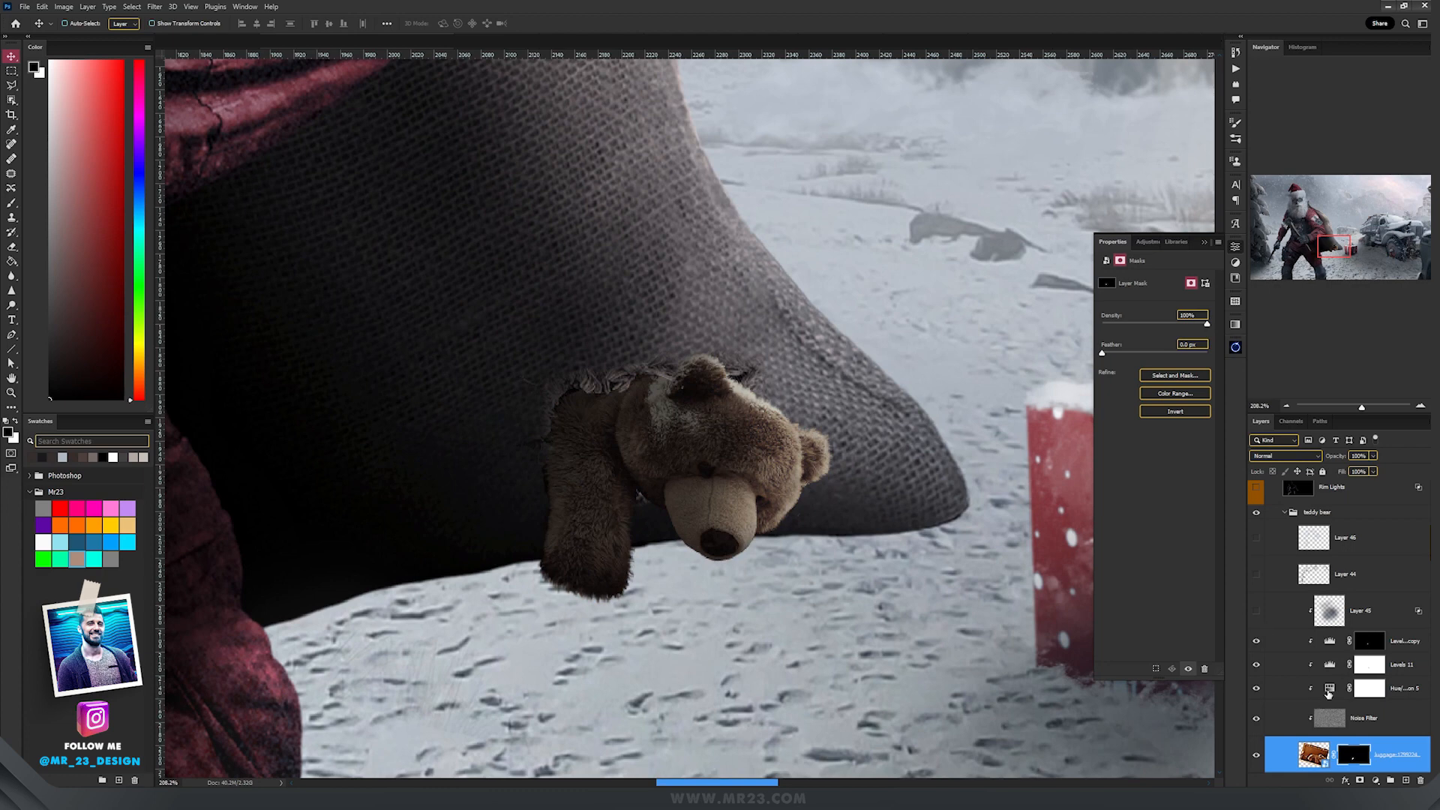
left_click(1329, 690)
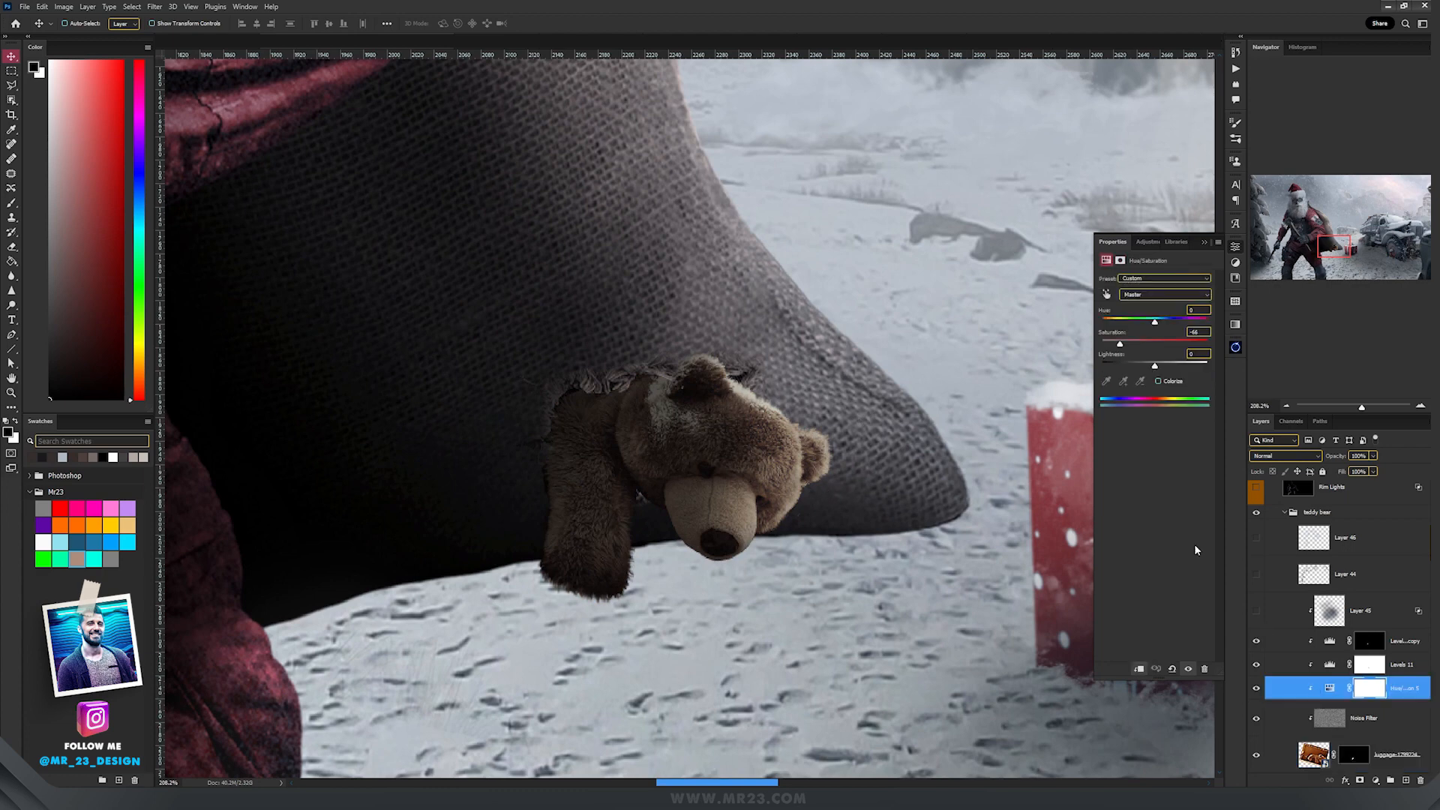
Show the shadow layer beneath the teddy bear and check its blend mode.
scroll(1402, 668, "down", 3)
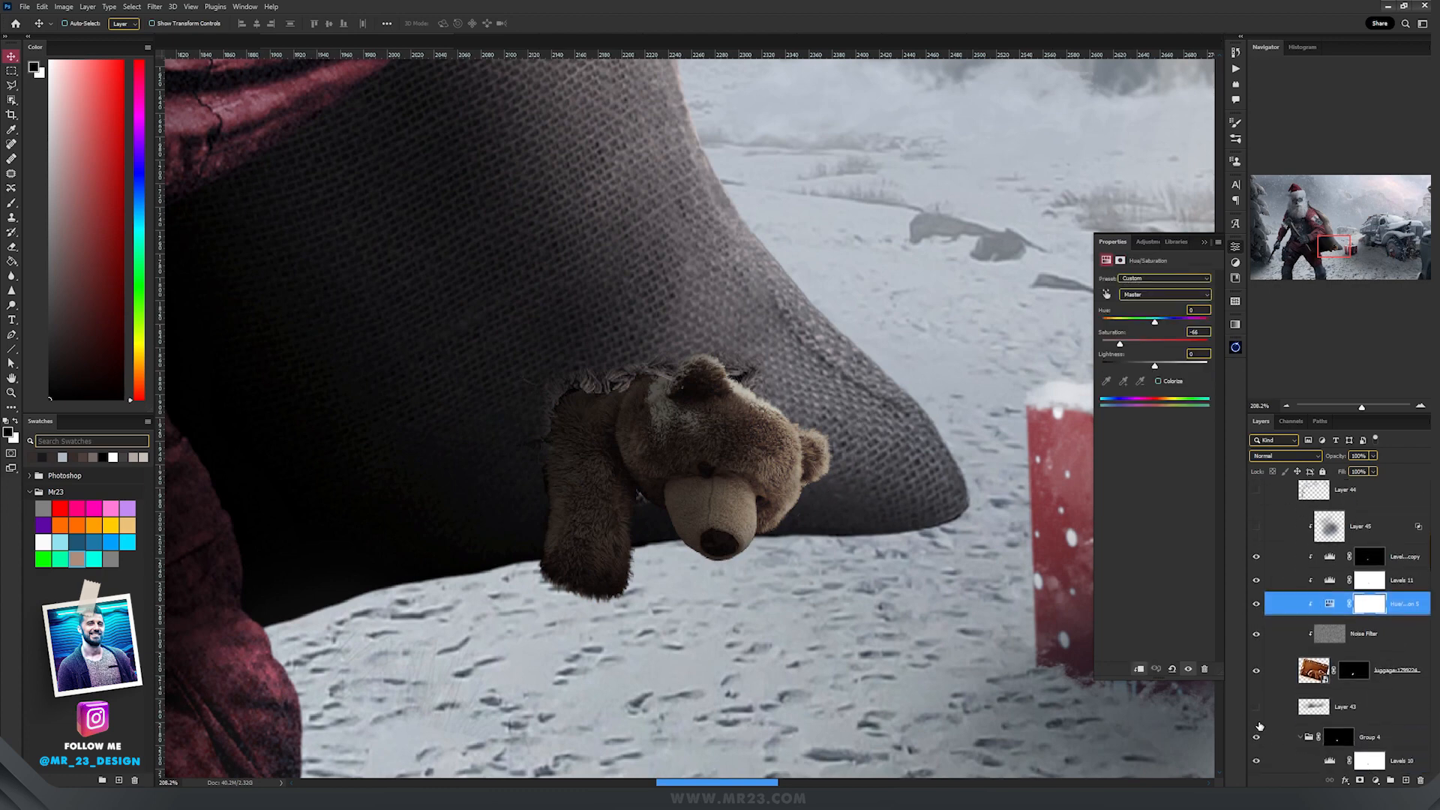
left_click(1325, 709)
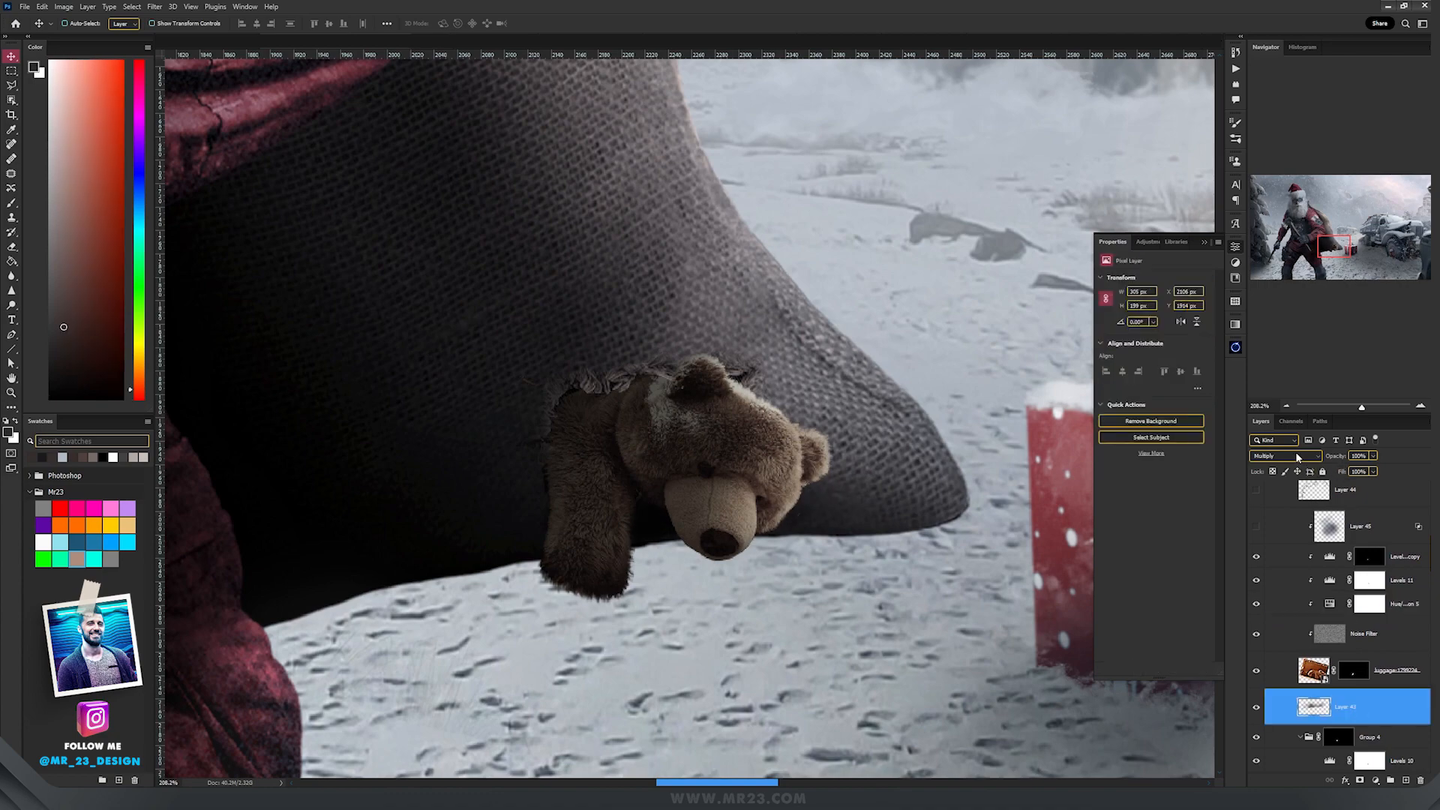
left_click(1295, 455)
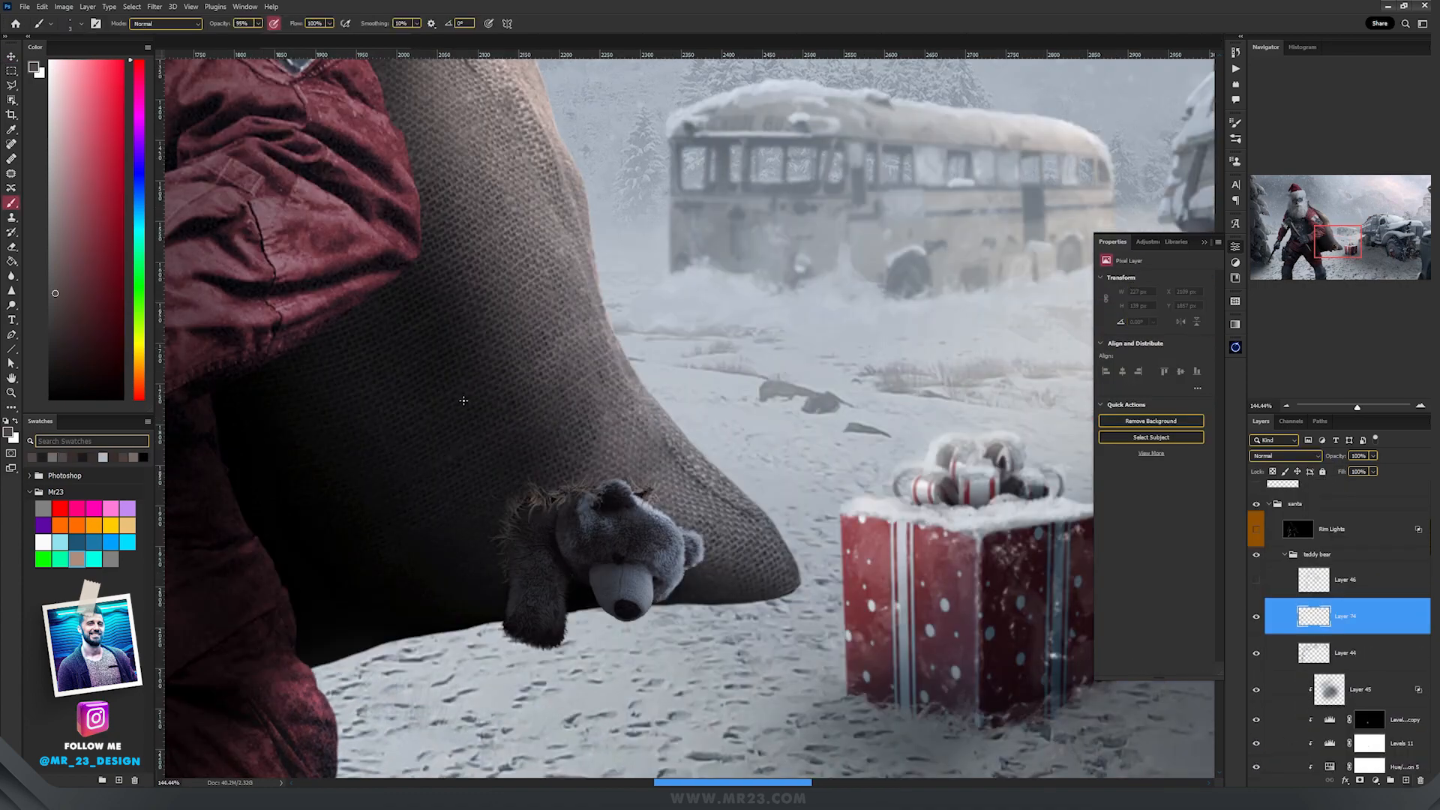
Paint snow over the teddy bear and along the sack's edge with an MR23 Brushes preset and a colour sampled from the snow.
right_click(513, 359)
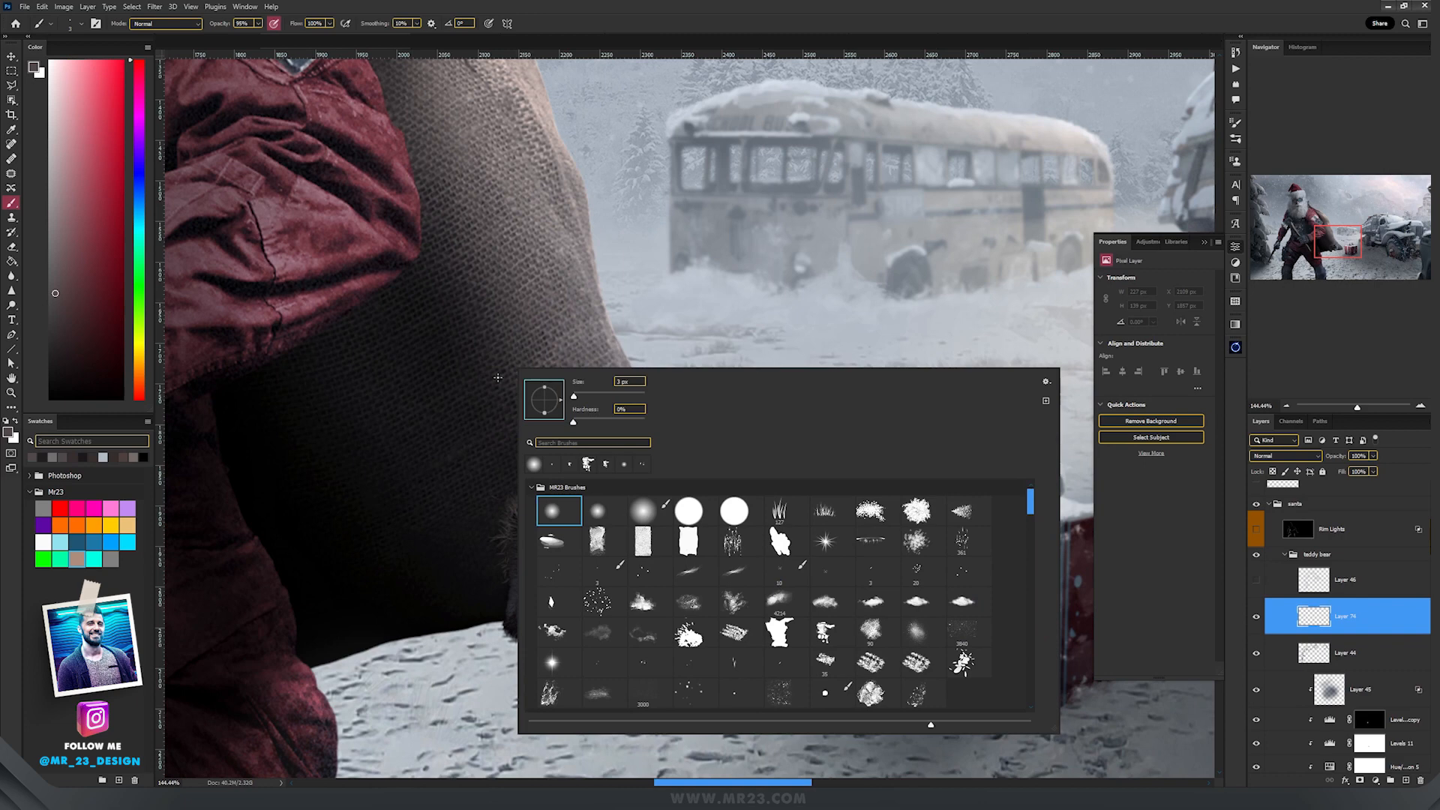
left_click(873, 693)
left_click(666, 298, "alt")
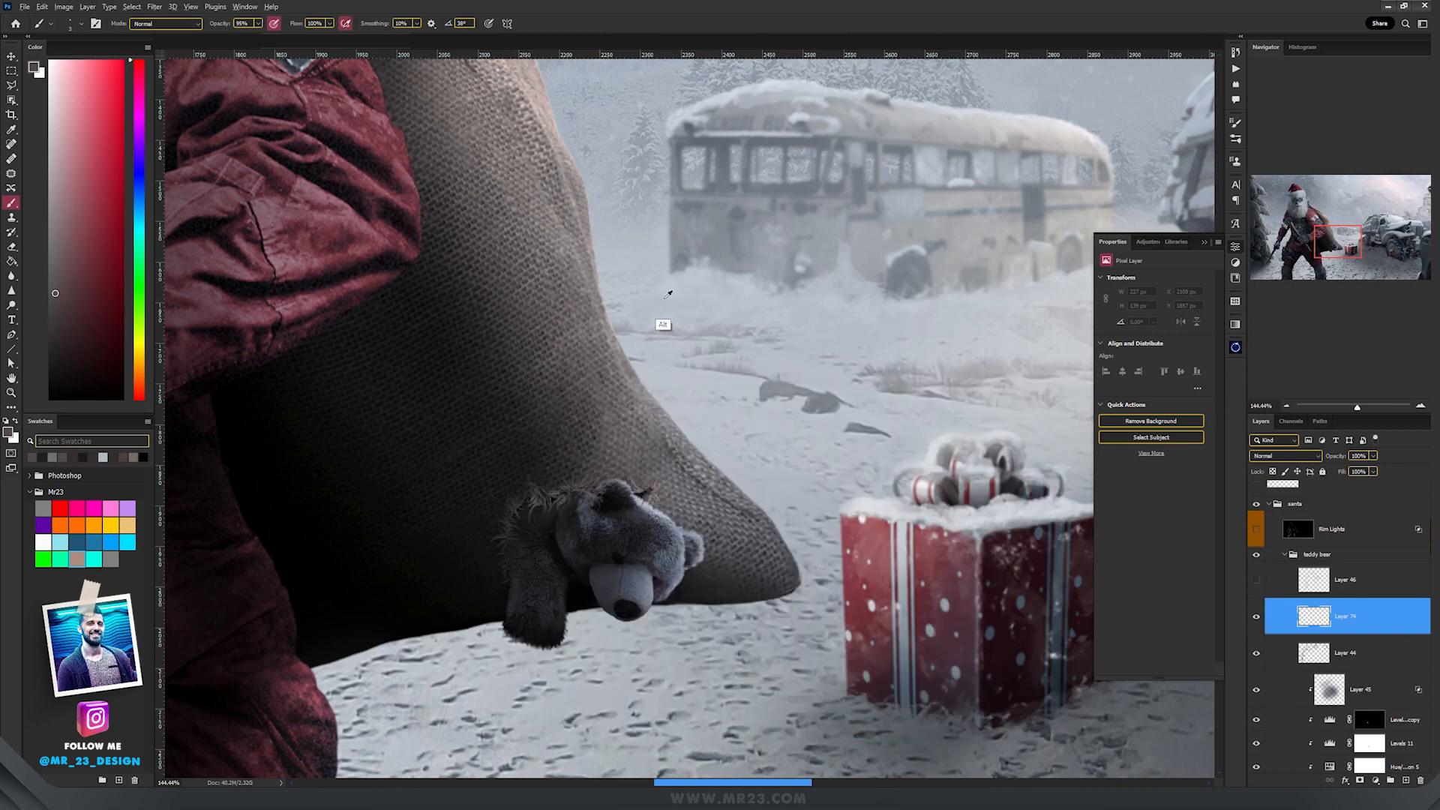
mouse_move(668, 505)
left_mouse_down()
mouse_move(684, 508)
mouse_move(658, 530)
mouse_move(631, 505)
mouse_move(694, 548)
mouse_move(701, 536)
mouse_move(664, 537)
mouse_move(621, 493)
mouse_move(599, 491)
mouse_move(578, 517)
mouse_move(634, 491)
mouse_move(604, 522)
left_mouse_up()
left_click(657, 509)
left_click_drag(600, 375, 590, 677)
left_click_drag(517, 323, 651, 682)
left_click_drag(651, 683, 600, 522)
left_click_drag(604, 548, 696, 649)
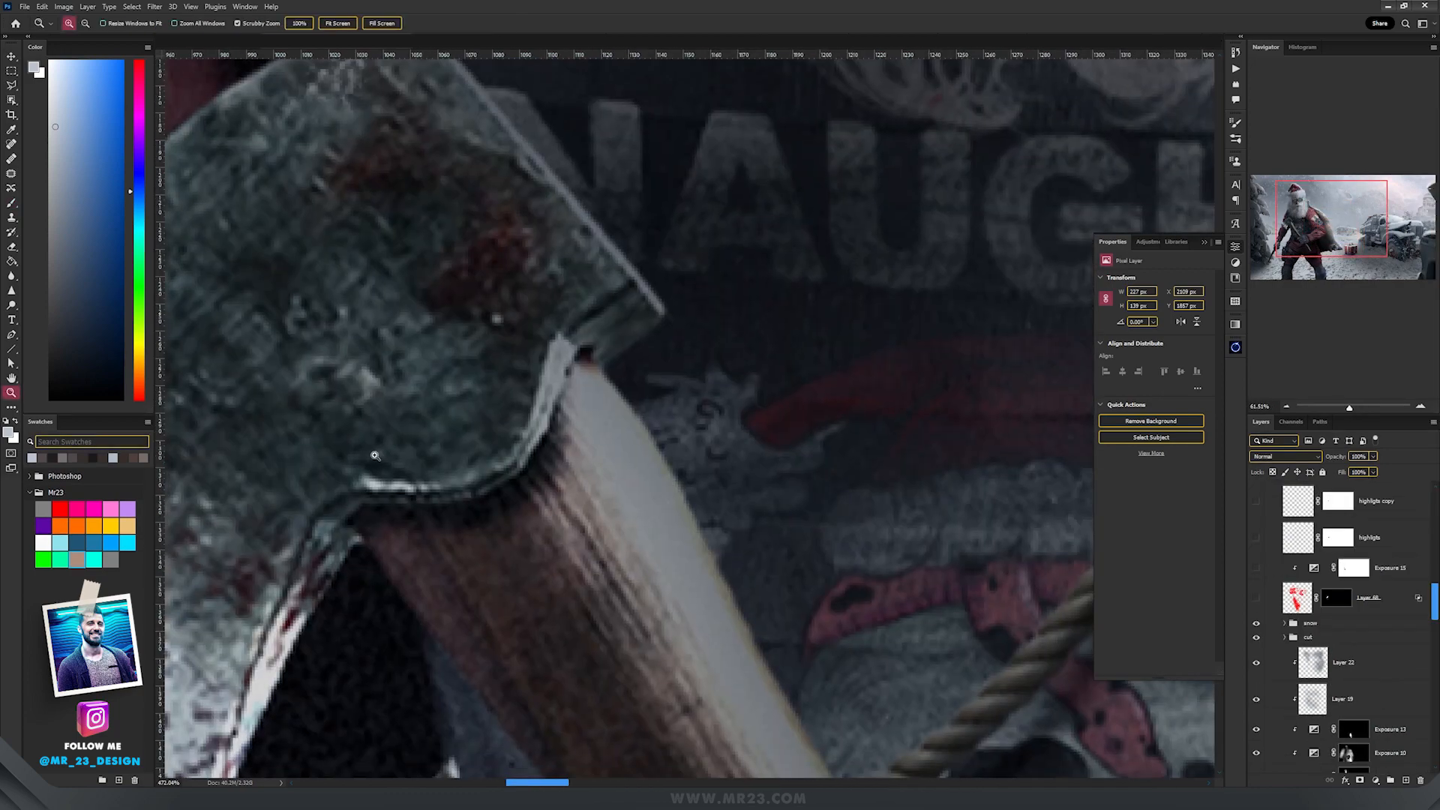
Show the red blood splatter layer on the axe blade and darken it with the clipped Exposure 15 layer.
mouse_move(420, 453)
left_mouse_down()
mouse_move(280, 454)
mouse_move(416, 401)
mouse_move(457, 401)
left_mouse_up()
key("b")
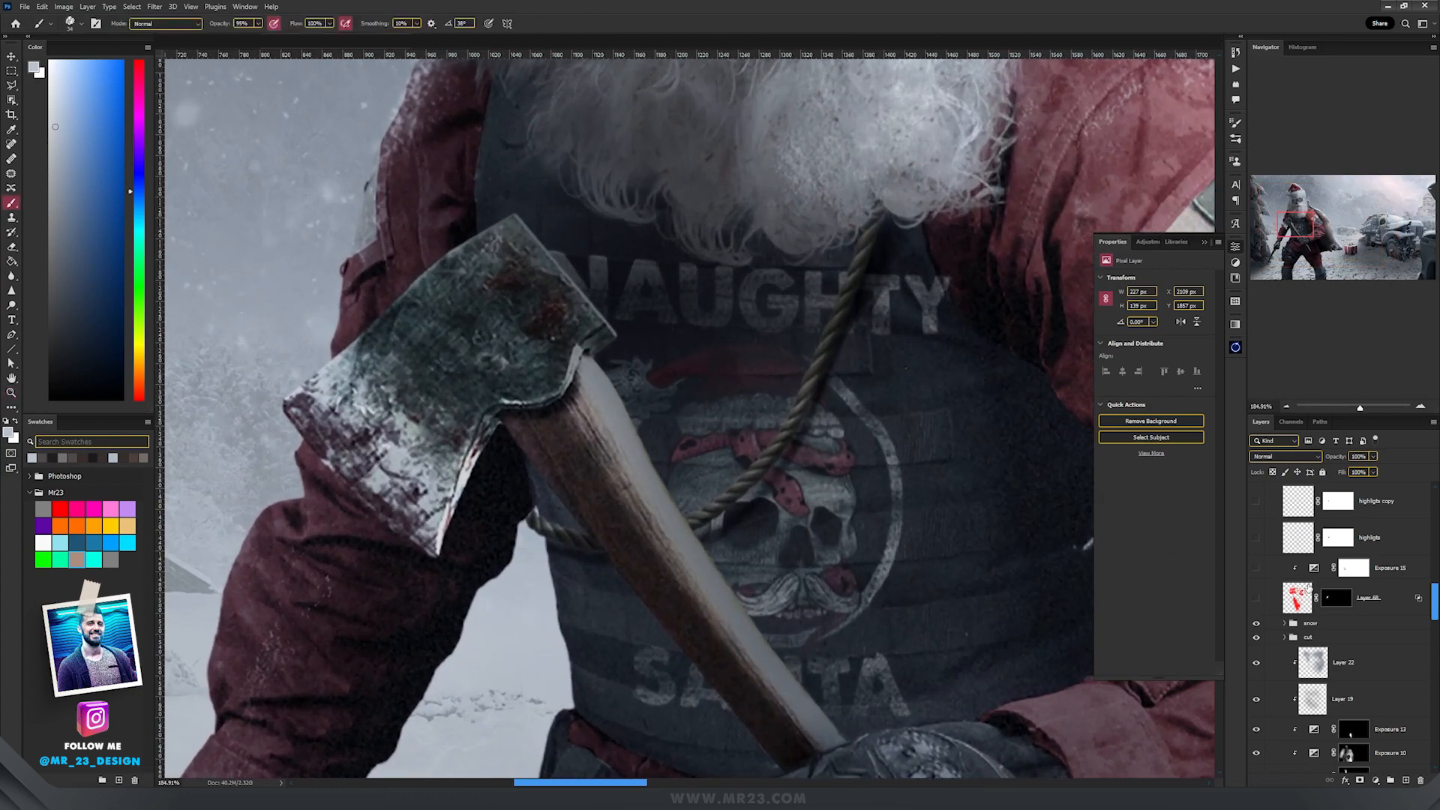
left_click(1257, 600)
left_click(1309, 598)
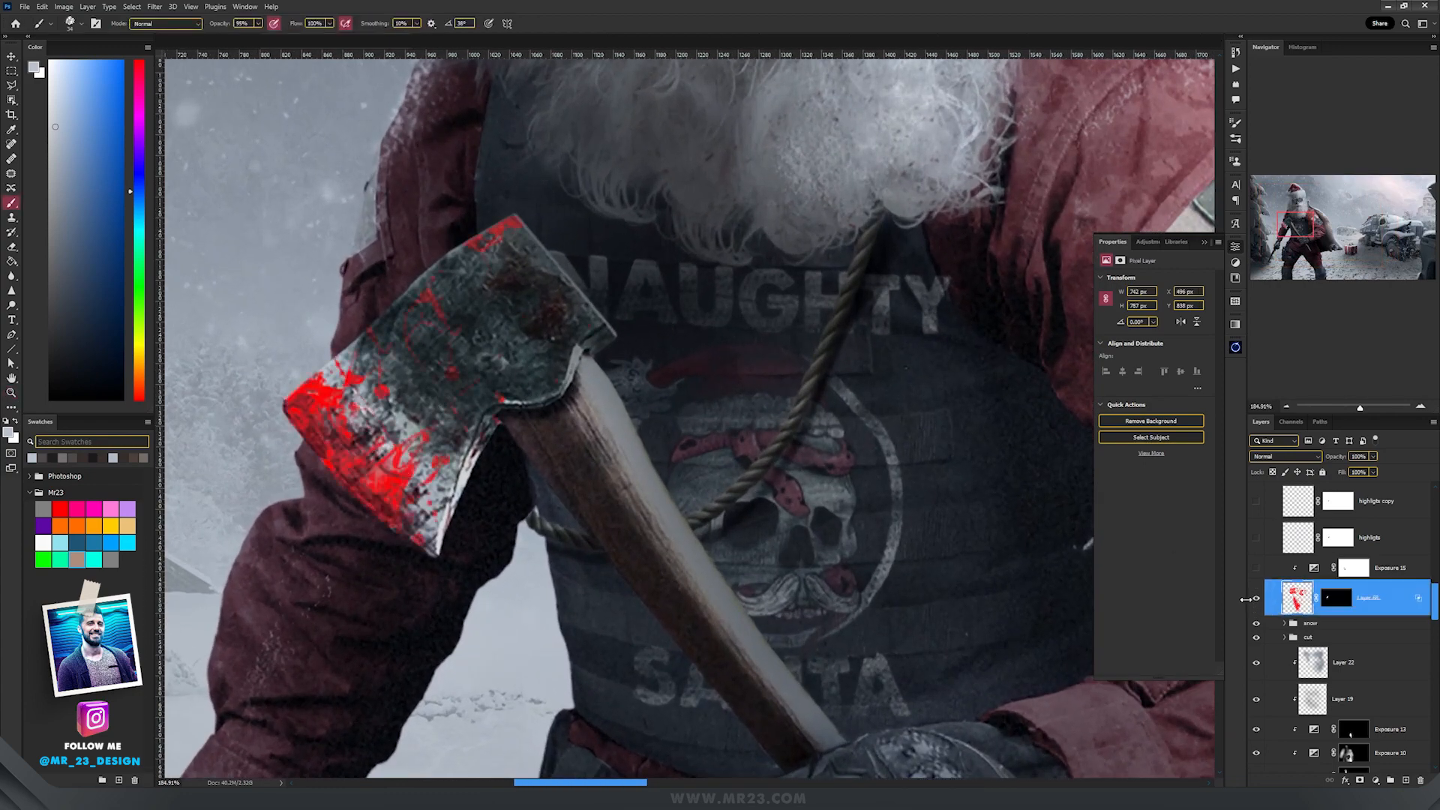
key("v")
left_click(1256, 568)
left_click(1268, 570)
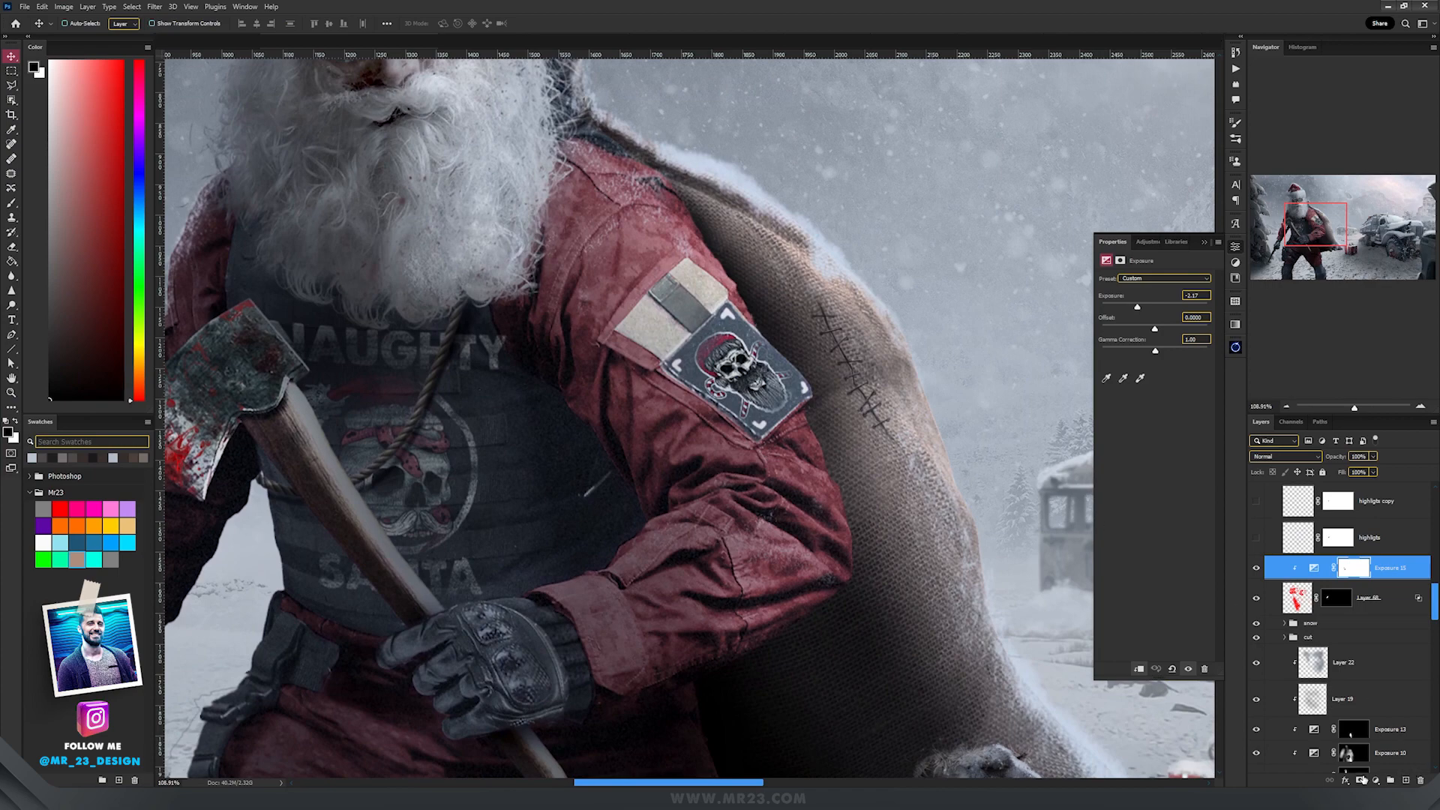
Add a new layer above Exposure 15 and pick an irregular splatter brush from MR23 Brushes, adjusting its size.
left_click(1408, 780)
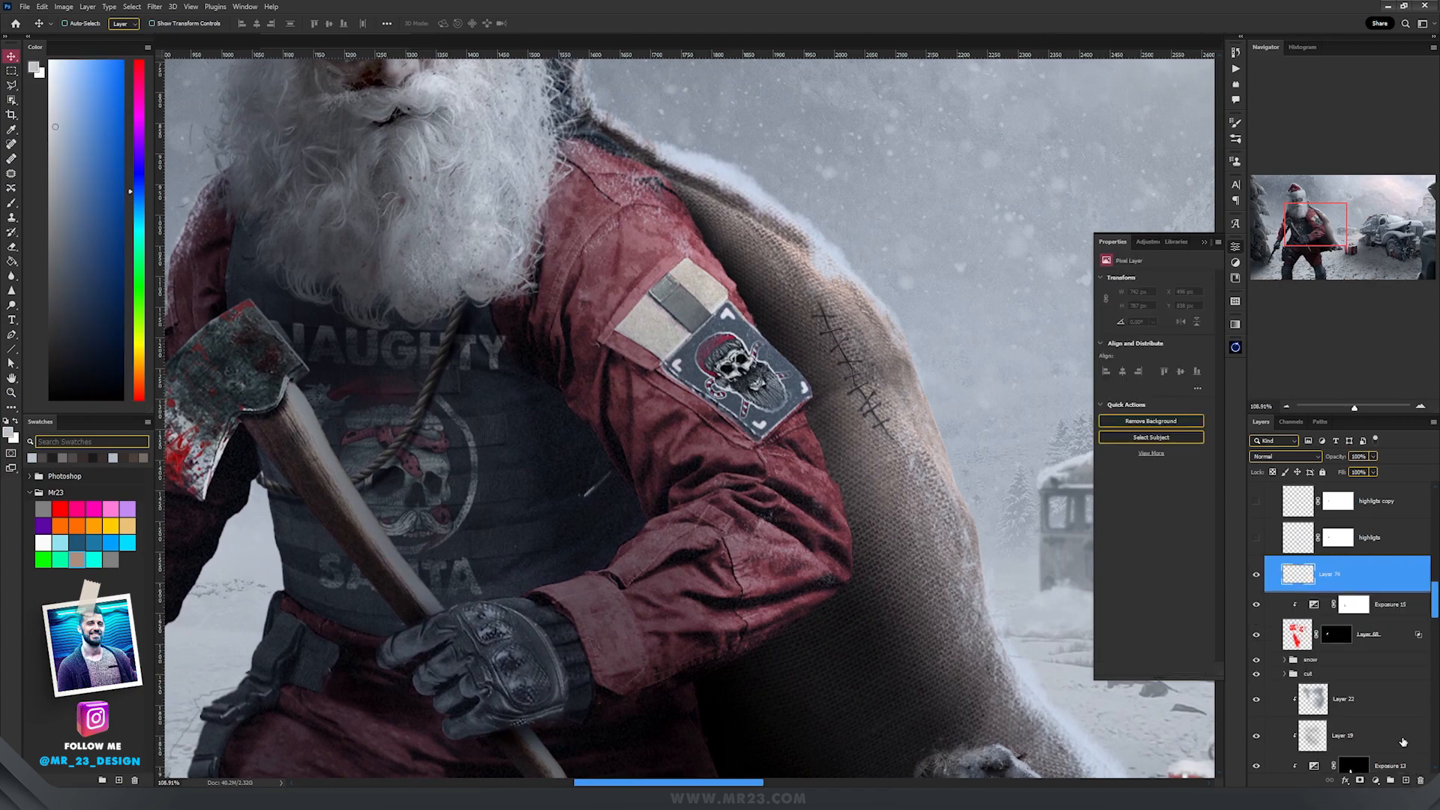
key("b")
right_click(620, 223)
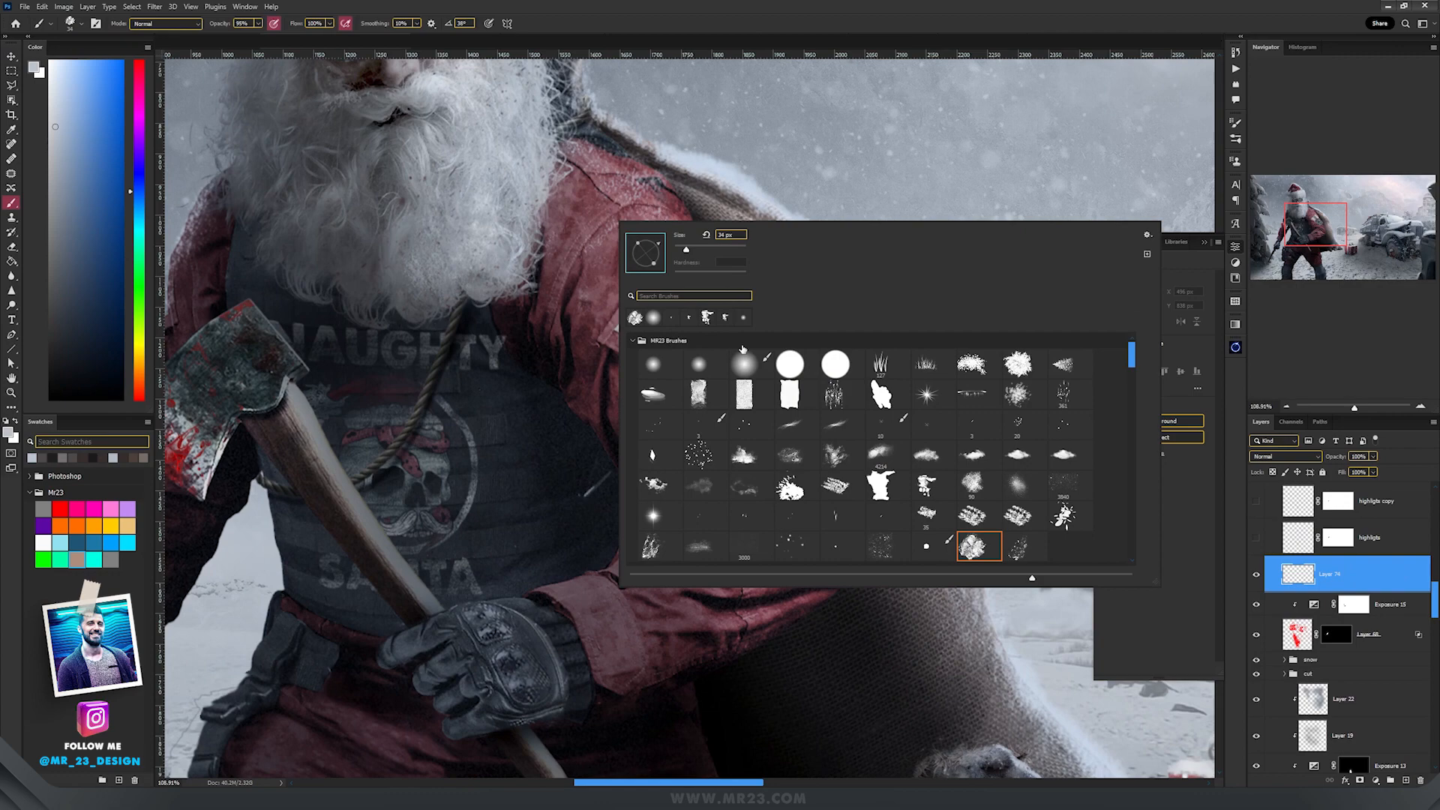
left_click(929, 486)
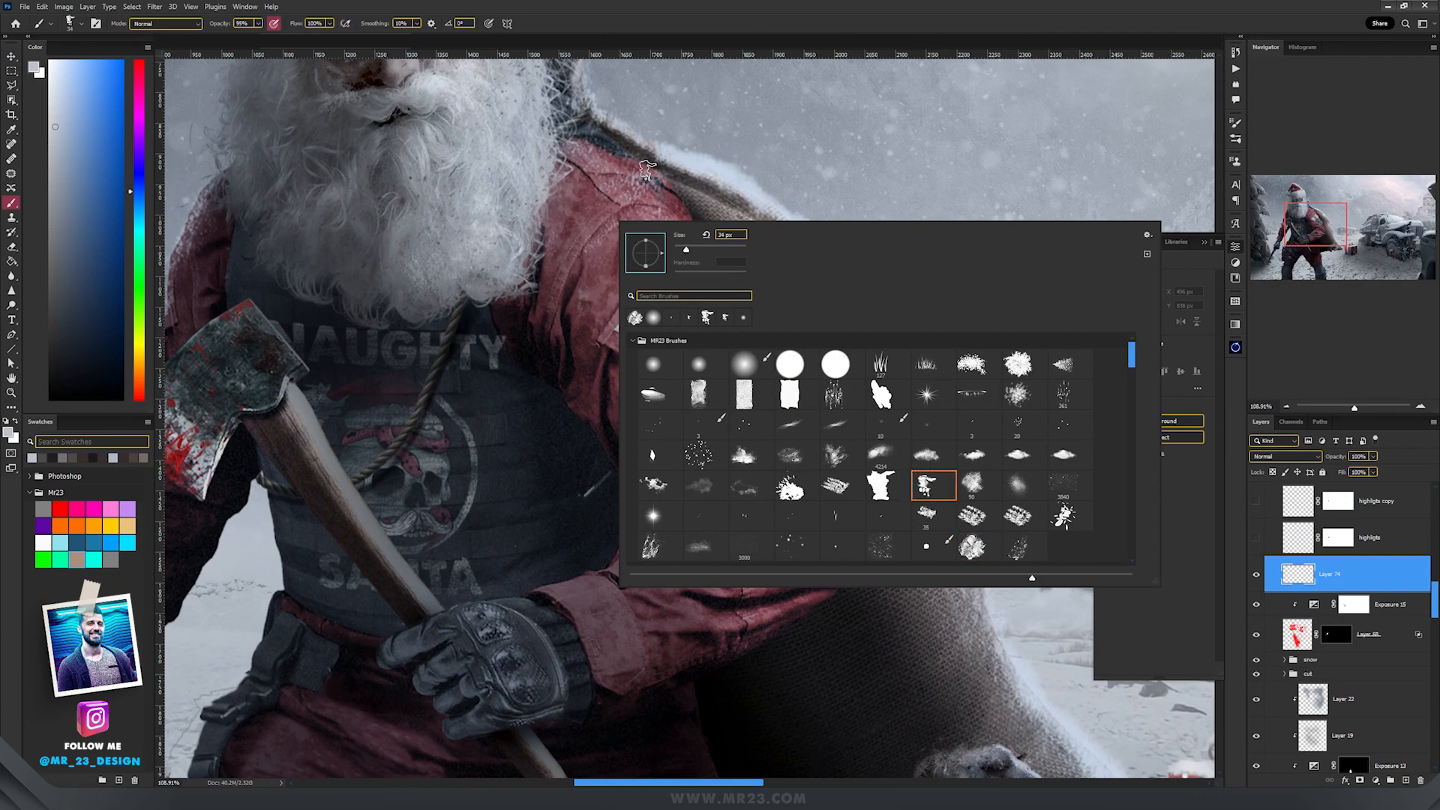
right_click(596, 192, "alt")
left_click_drag(597, 192, 506, 281)
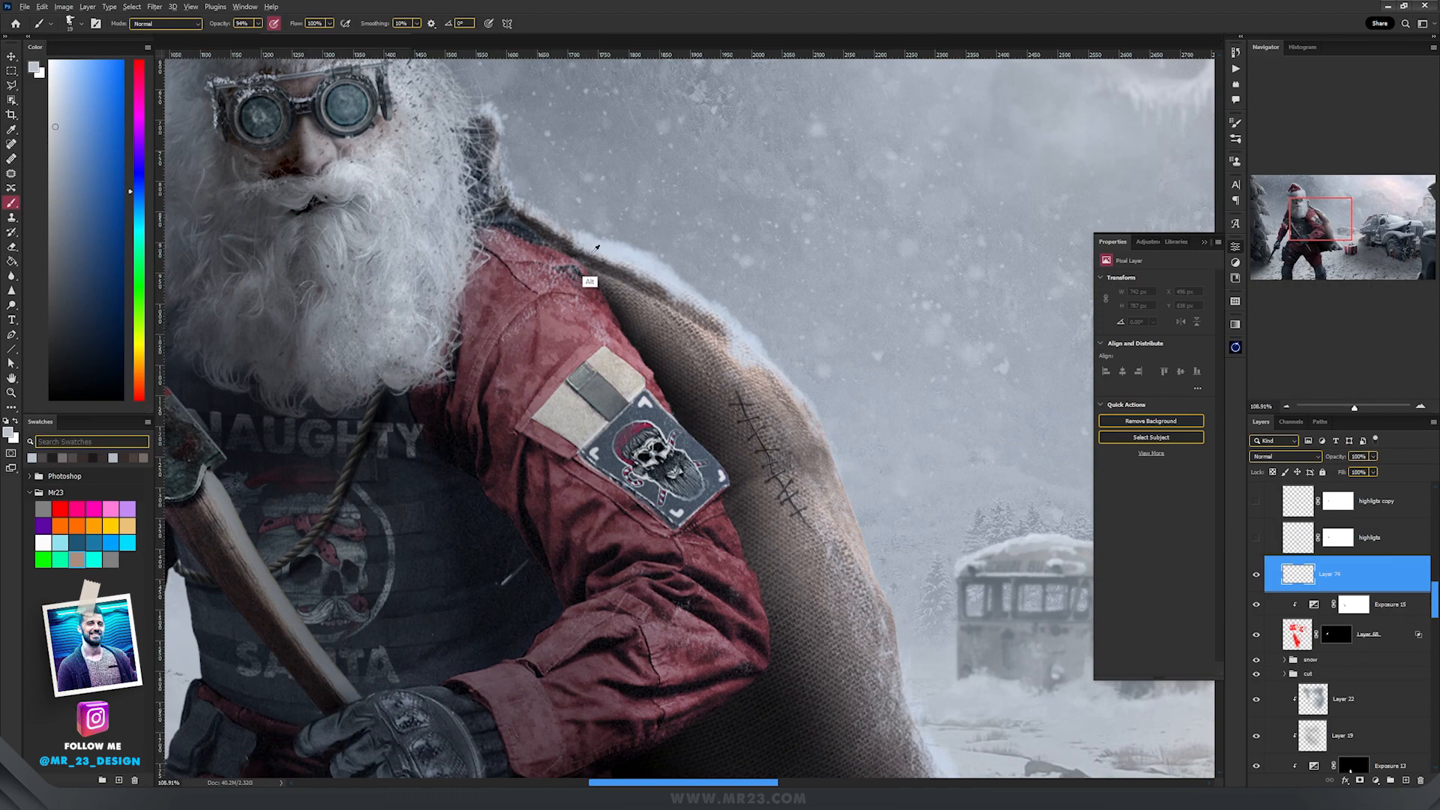
Paint light rim highlights on Santa's shoulder, sleeve and arm with a grey-blue colour sampled from the sky.
left_click(745, 262, "alt")
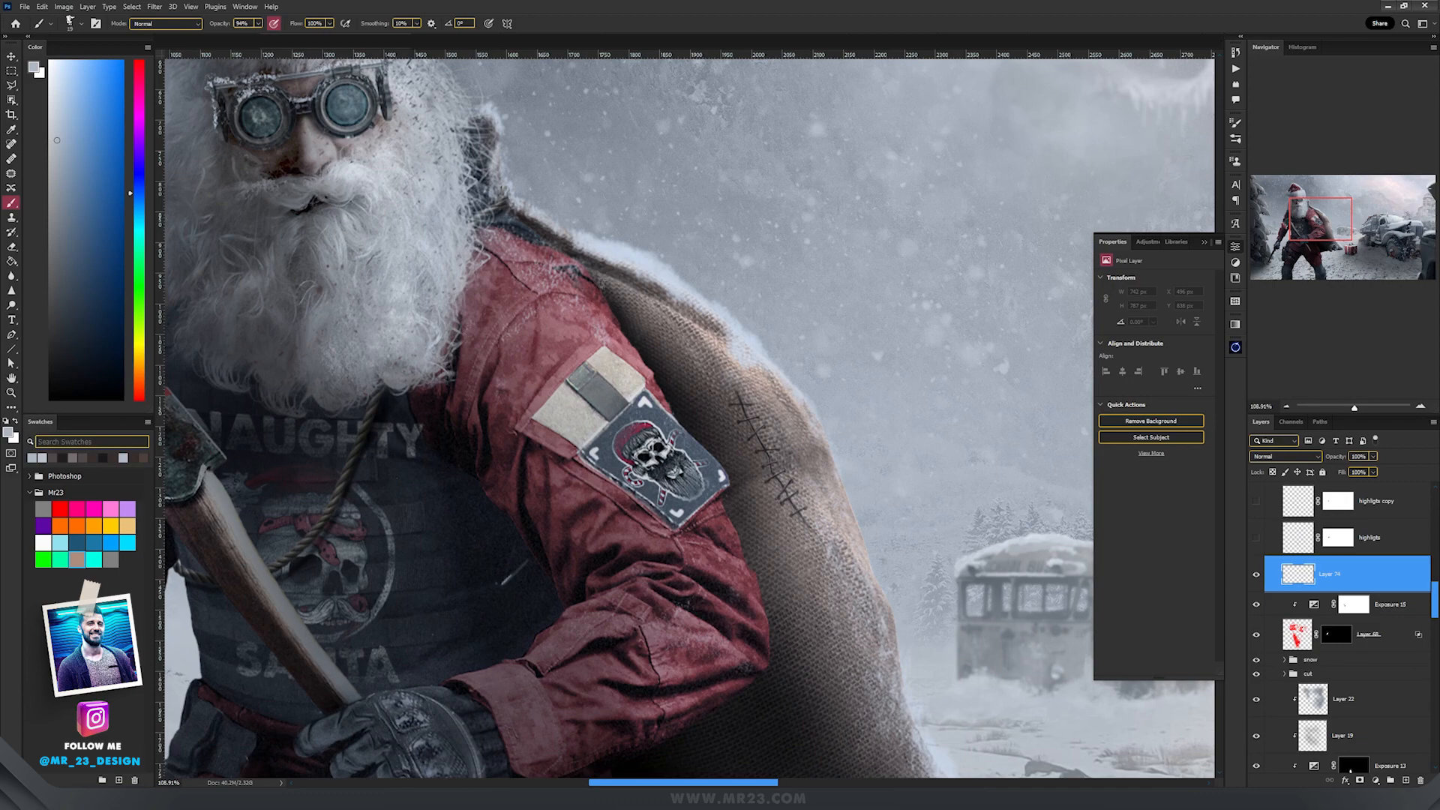
left_click_drag(561, 290, 603, 312)
left_click_drag(599, 309, 651, 366)
left_click_drag(583, 278, 603, 295)
mouse_move(558, 257)
left_mouse_down()
mouse_move(573, 267)
mouse_move(562, 259)
left_mouse_up()
left_click_drag(501, 225, 624, 289)
mouse_move(646, 363)
left_mouse_down()
mouse_move(678, 422)
mouse_move(560, 257)
left_mouse_up()
left_click_drag(664, 397, 659, 454)
left_click_drag(642, 471, 554, 498)
left_click_drag(428, 453, 489, 429)
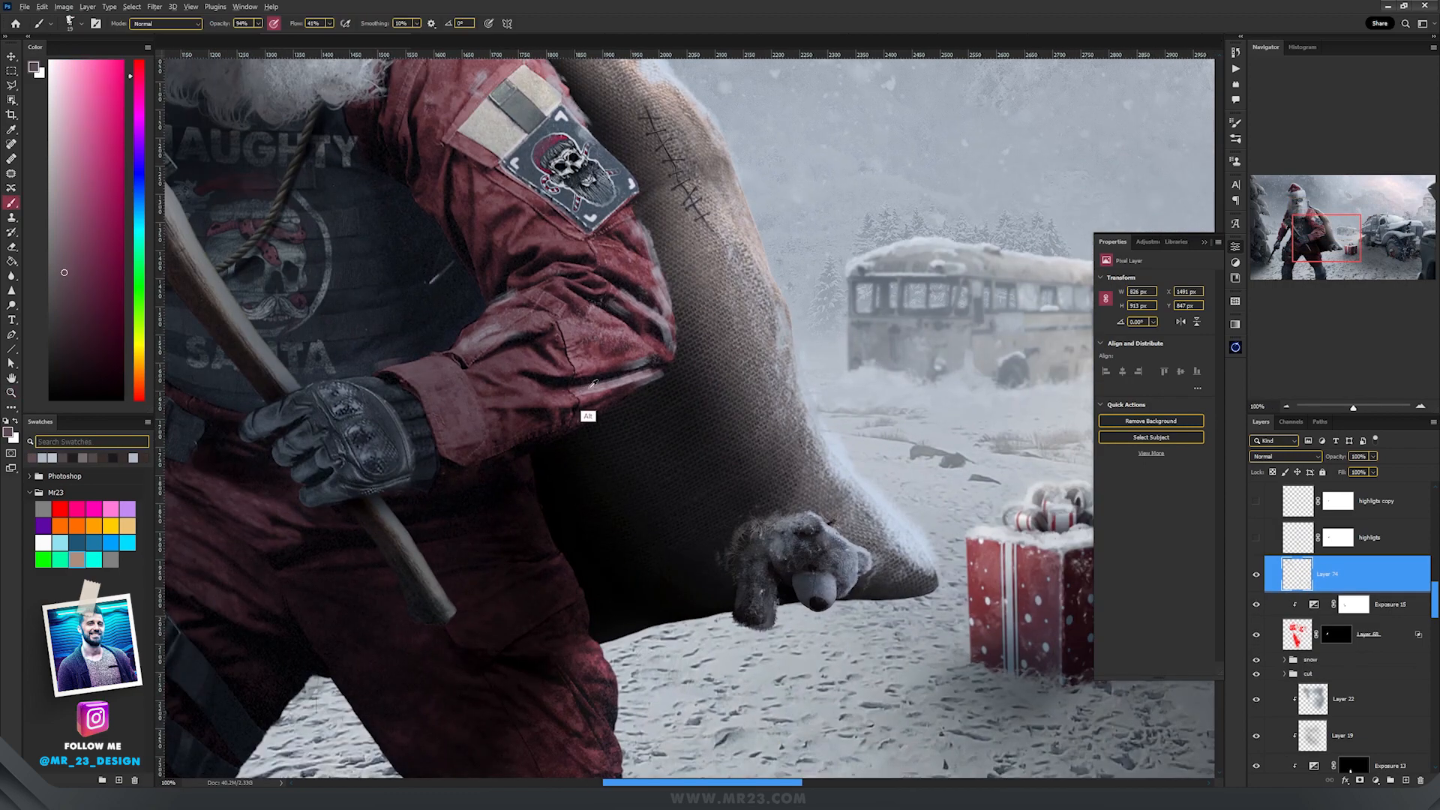
Sample the sleeve and glove colours and paint further highlight strokes on Santa's forearm, glove and suit.
left_click(592, 384, "alt")
left_click_drag(389, 367, 455, 356)
left_click_drag(300, 408, 357, 377)
left_click(330, 385, "alt")
left_click_drag(451, 339, 497, 307)
left_click_drag(525, 510, 487, 350)
left_click_drag(360, 300, 628, 300)
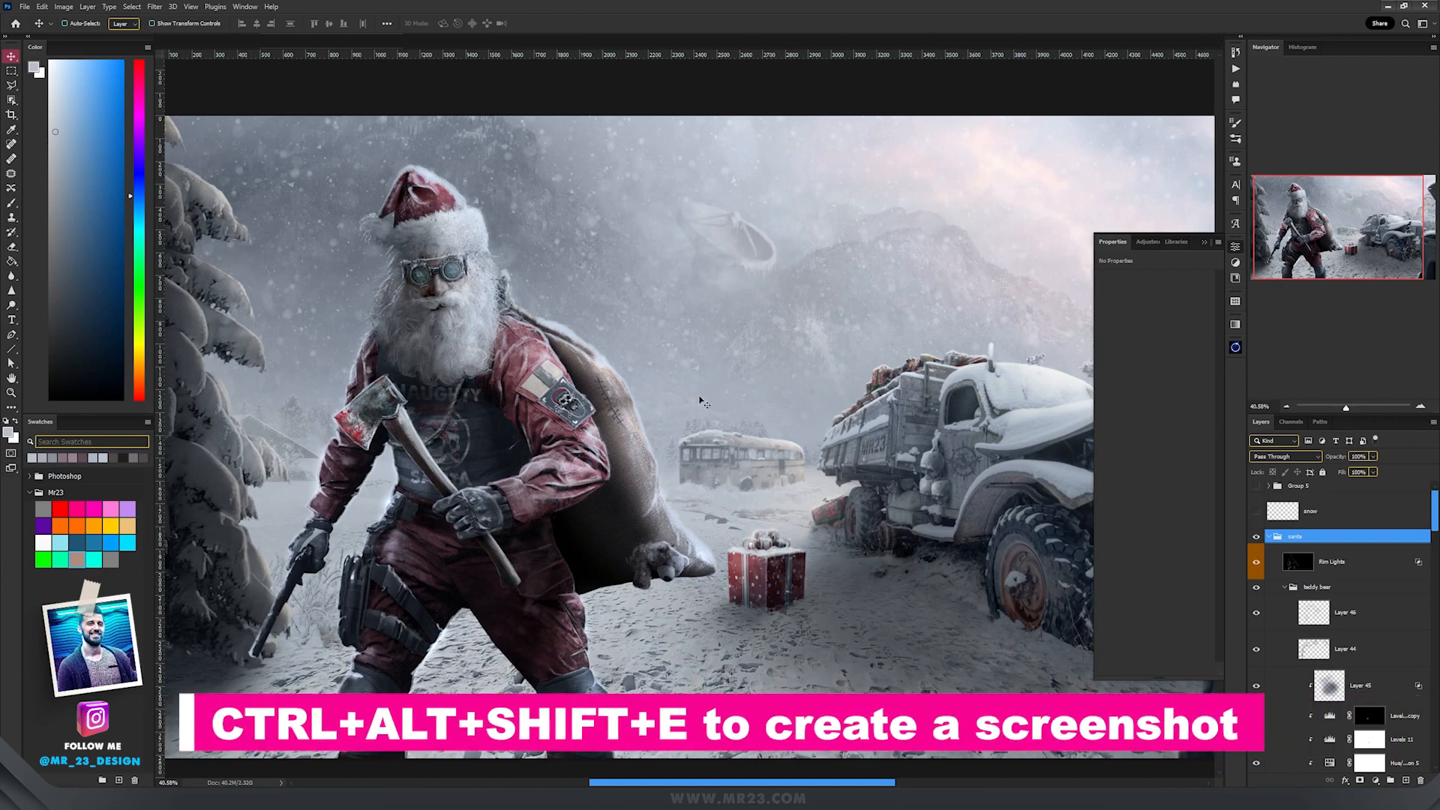
Stamp all visible layers into a new layer above the Santa group and convert it to a smart object.
key("ctrl+alt+shift+e")
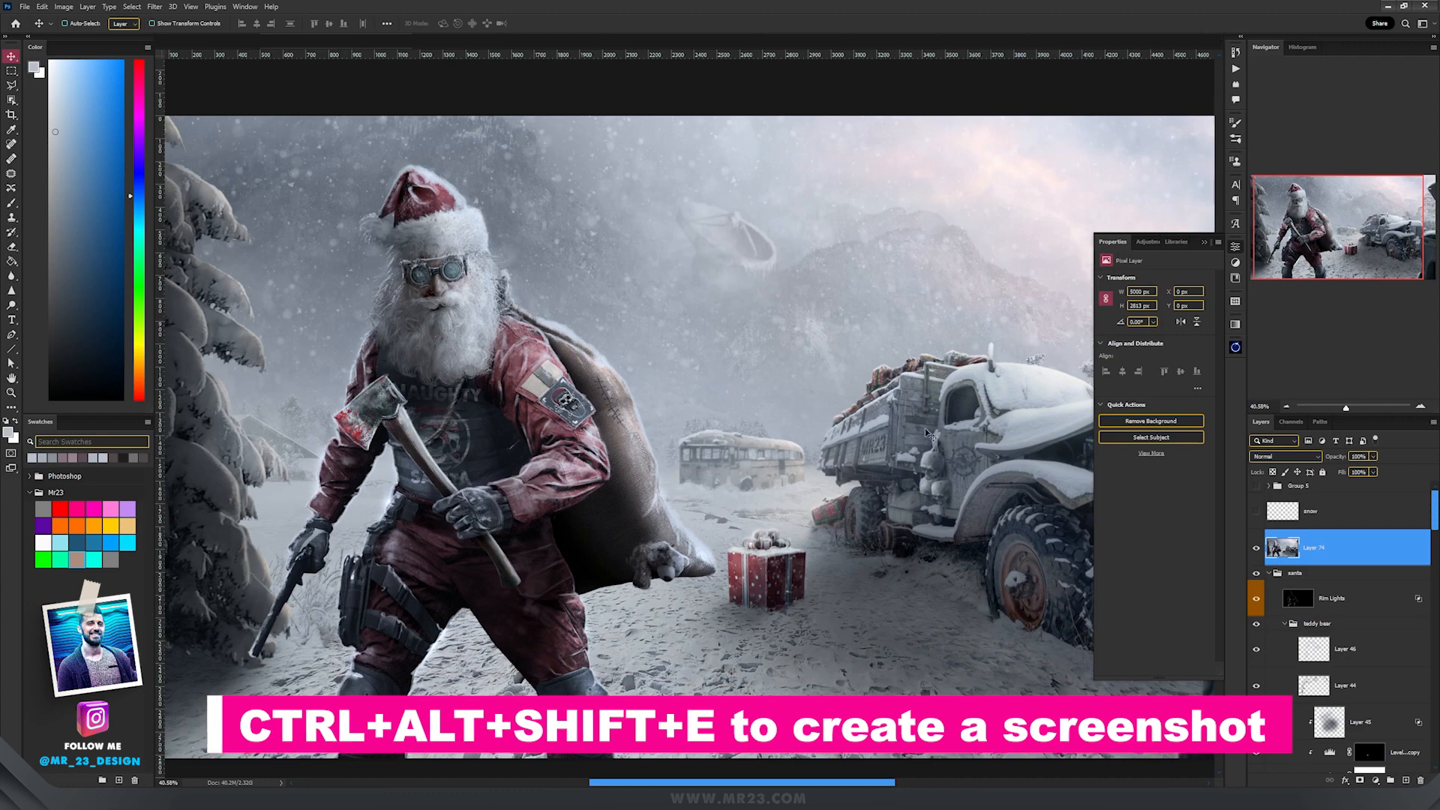
right_click(1343, 555)
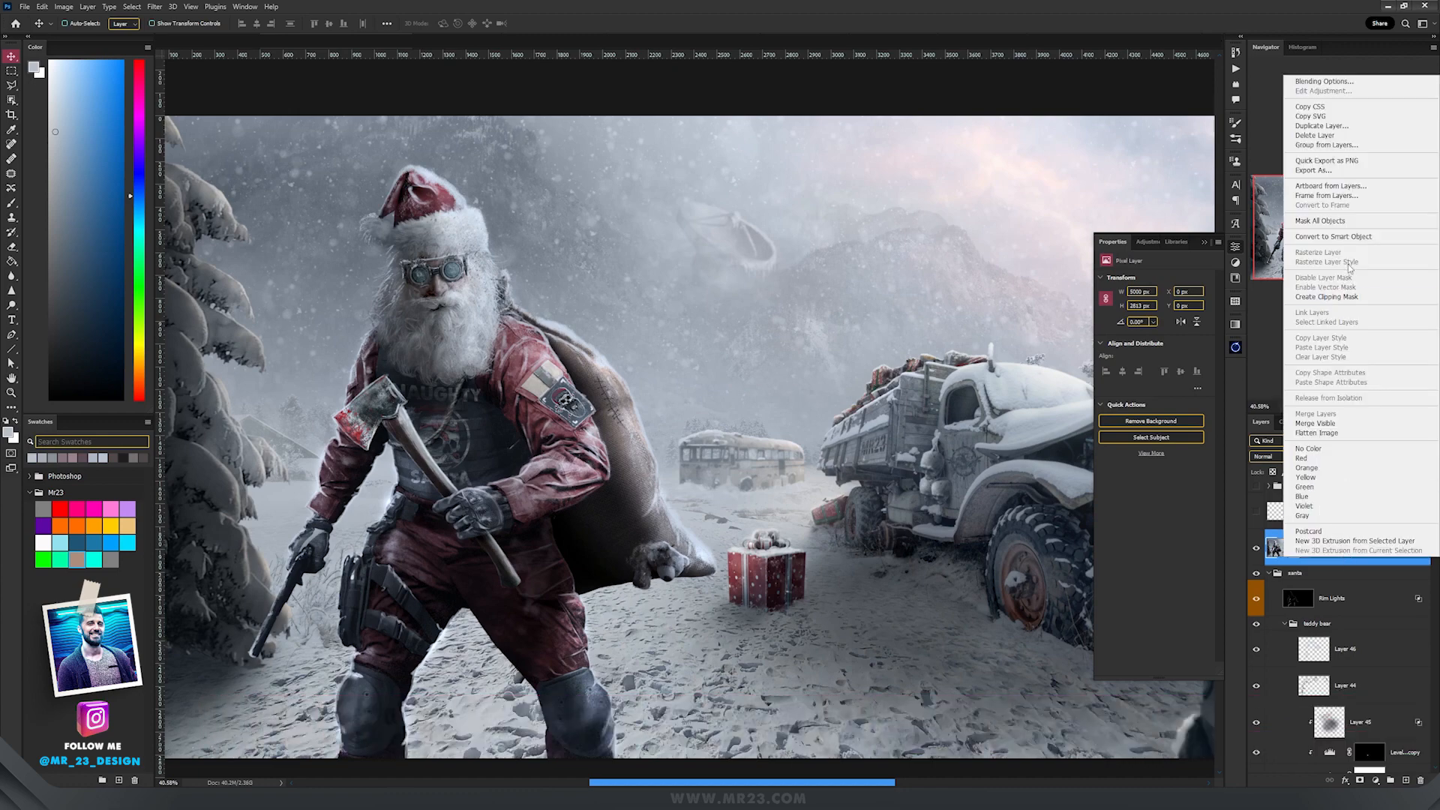
left_click(1342, 237)
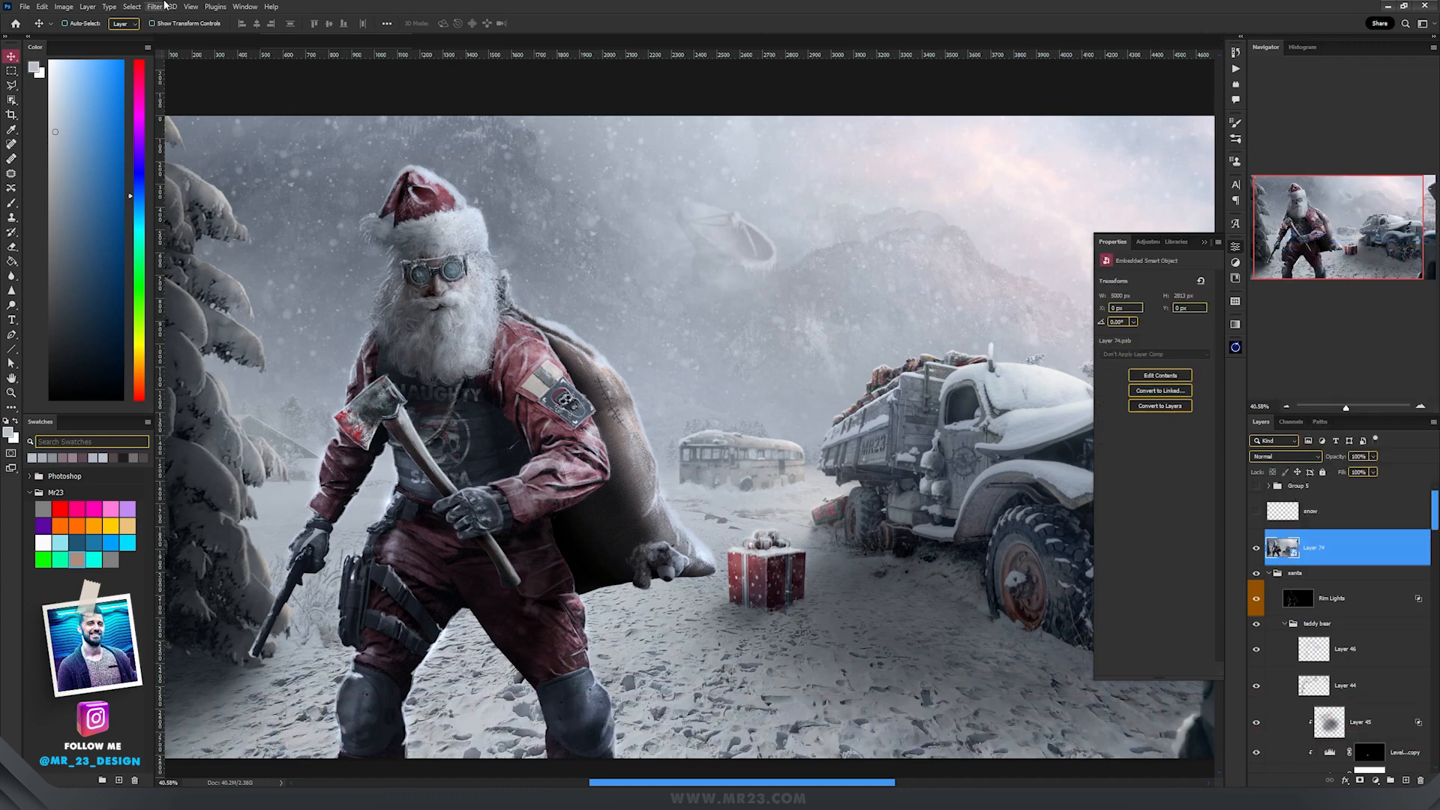
Apply the Camera Raw Filter to the merged smart object with exposure +0.50, contrast +14, highlights -74, sharpening 45, noise reduction 21 and grain 12.
left_click(154, 6)
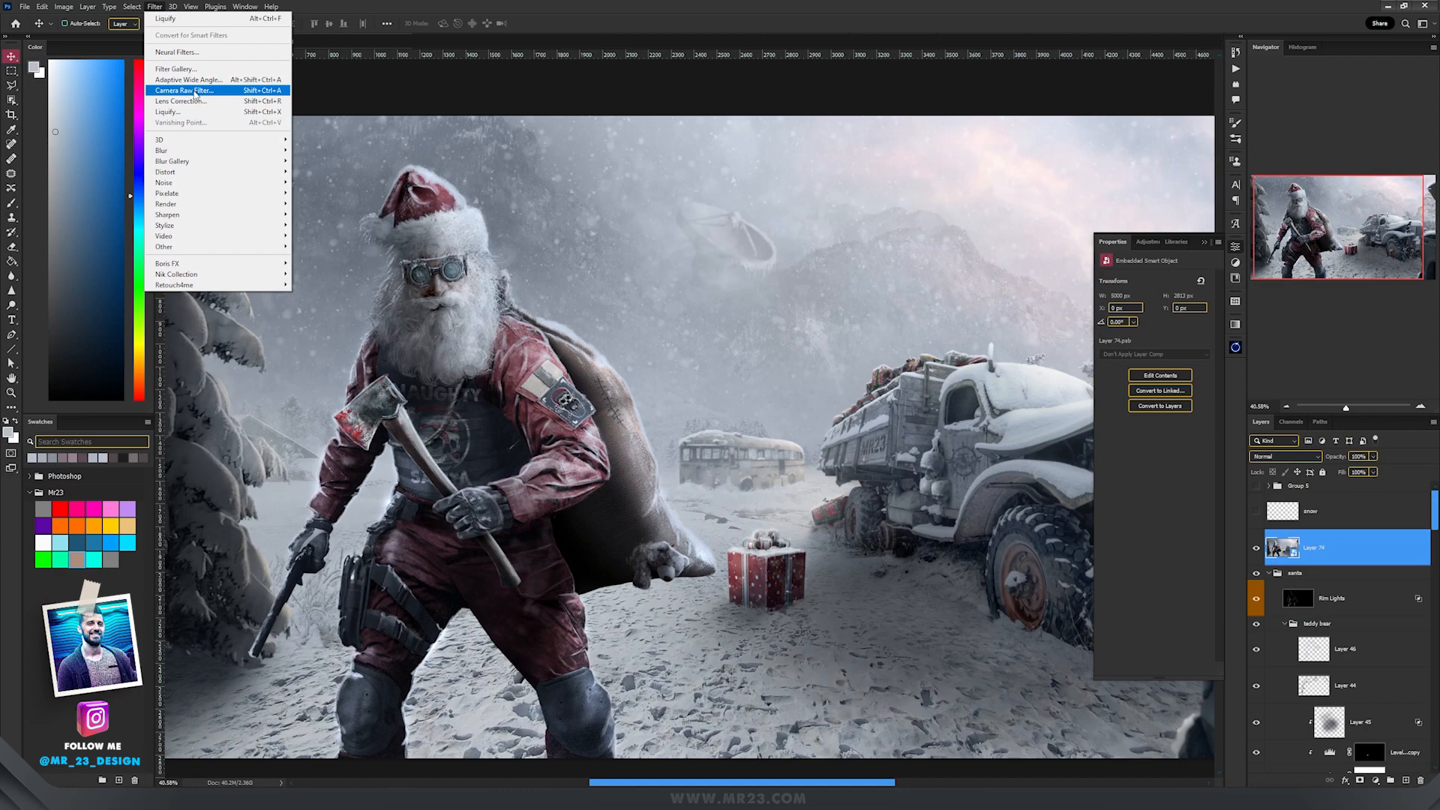
left_click(193, 91)
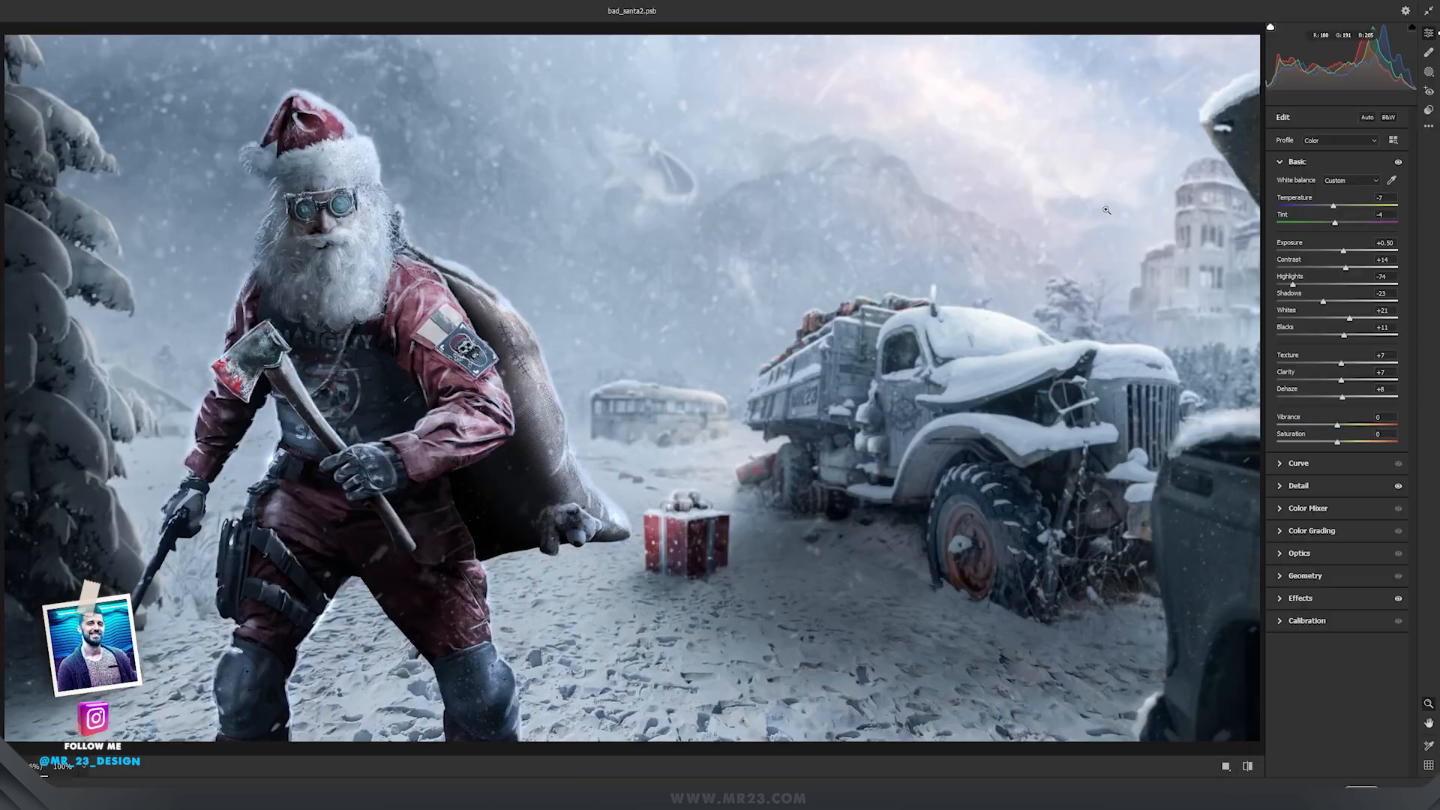
left_click(1326, 491)
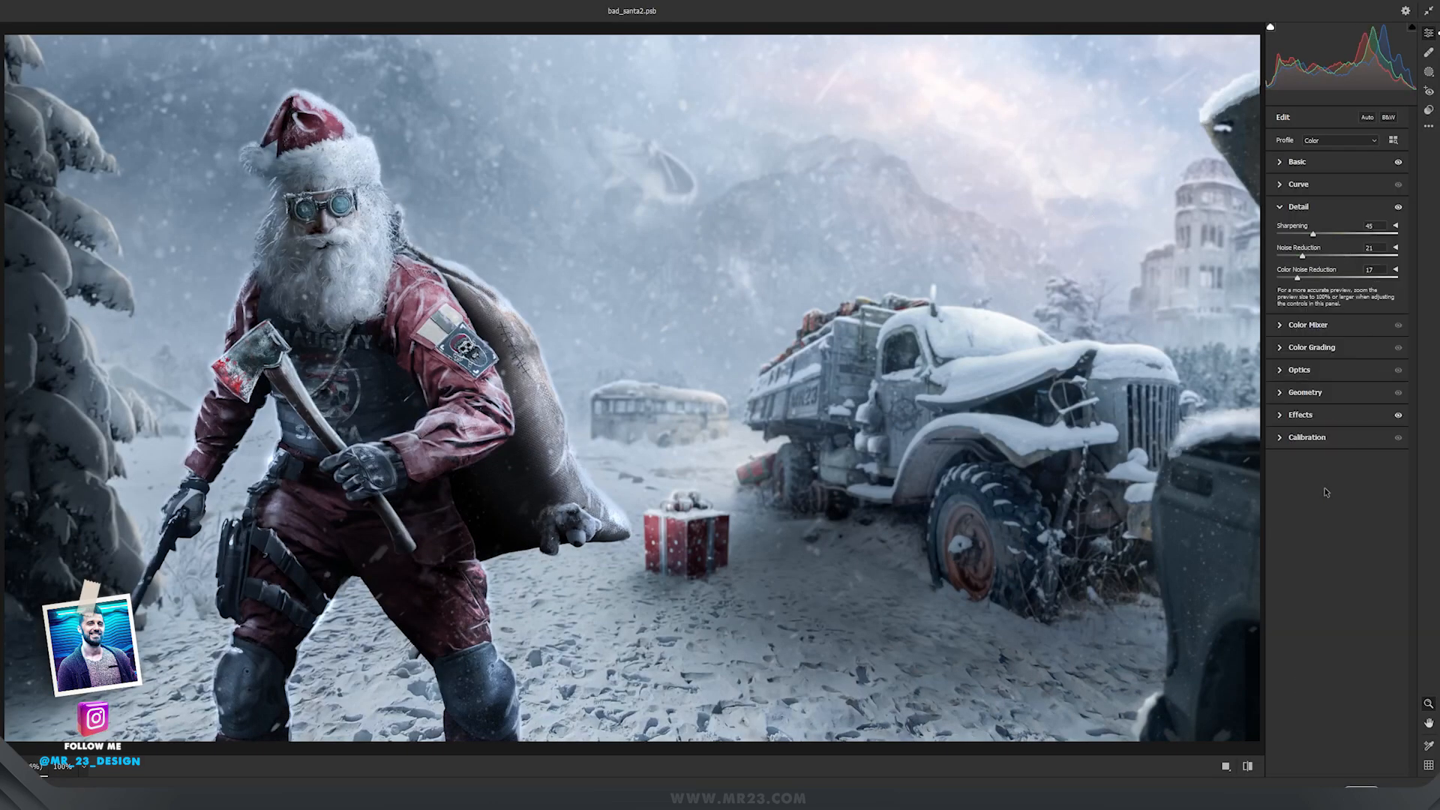
left_click(1314, 423)
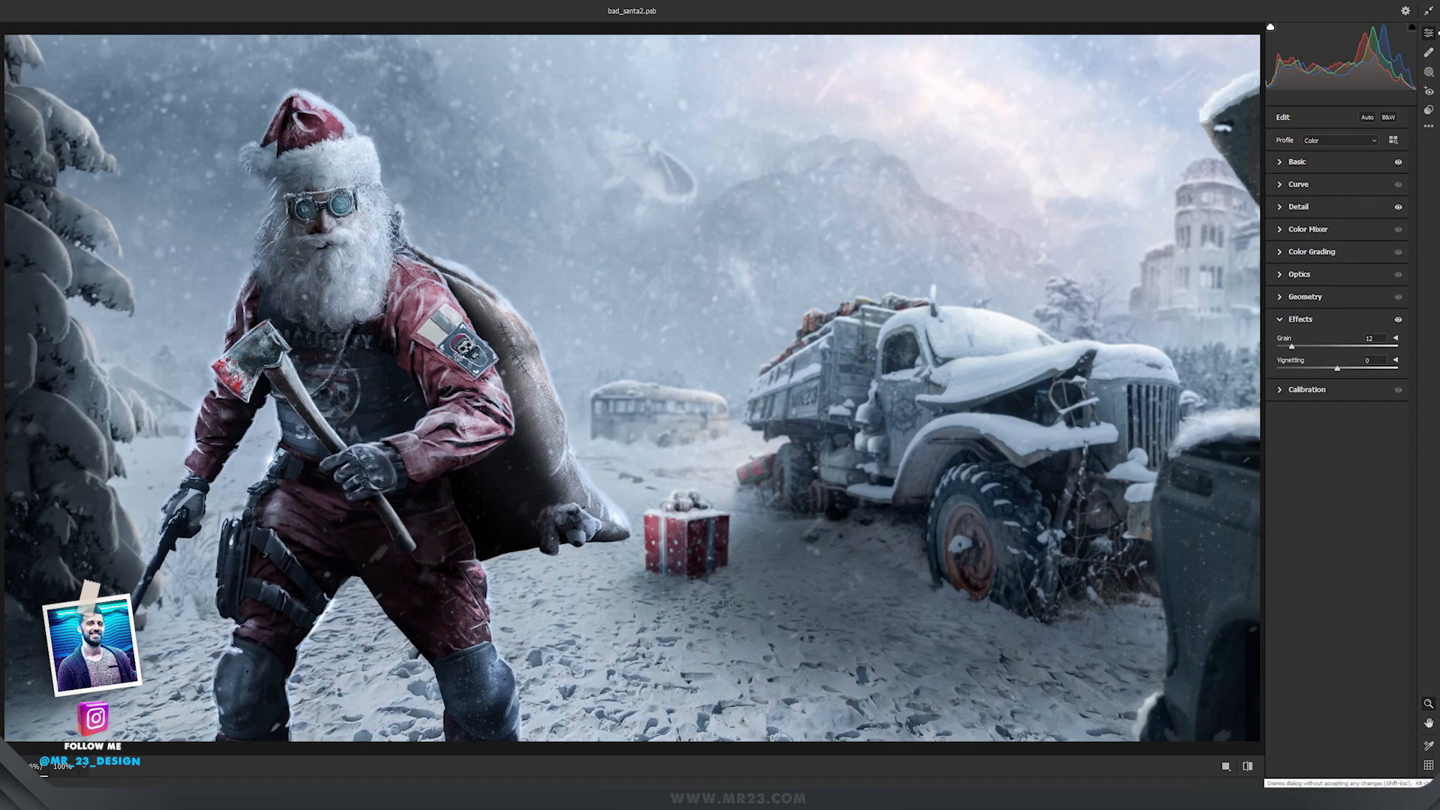
left_click(1361, 797)
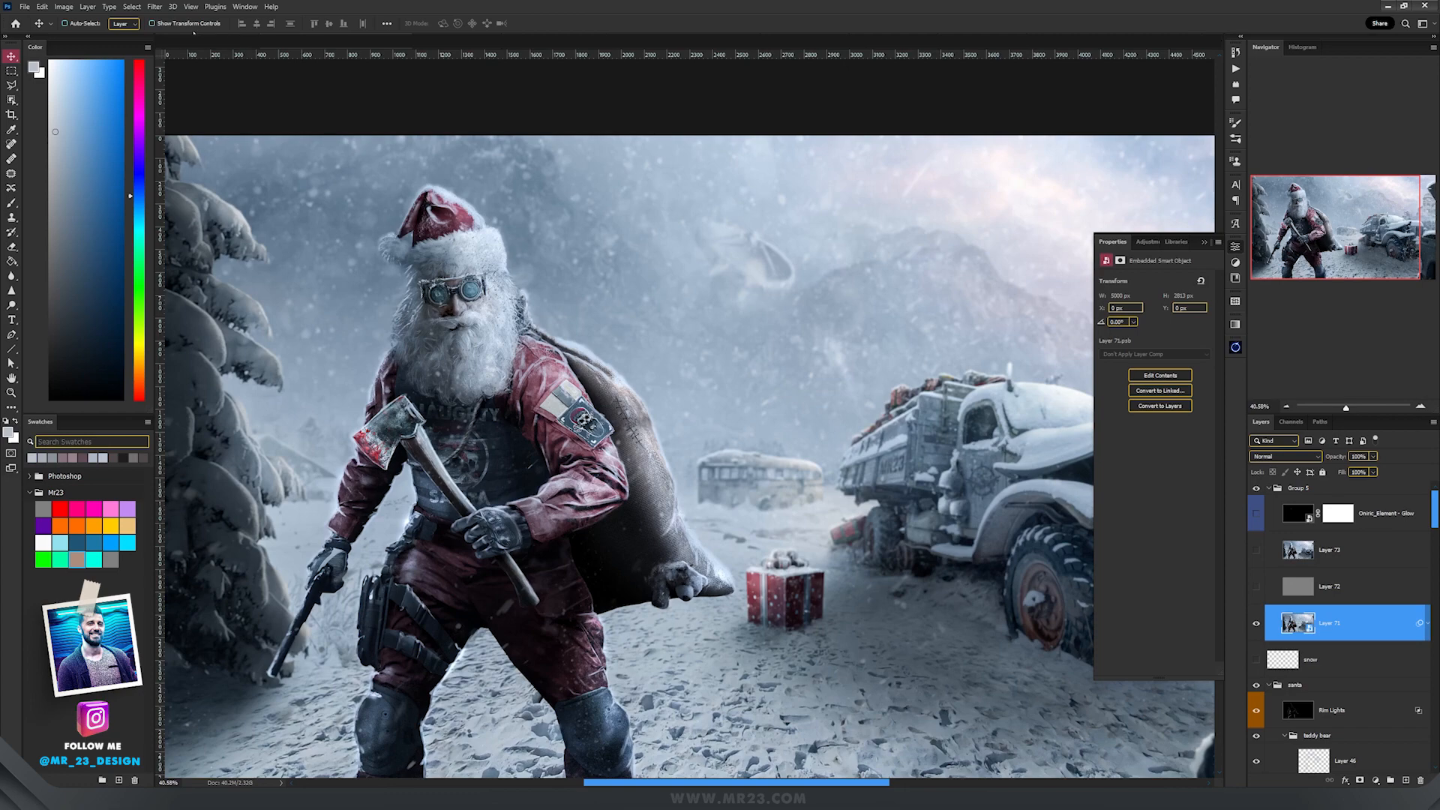
Open Neural Filters for the colour-graded merged smart object, Layer 71.
left_click(153, 7)
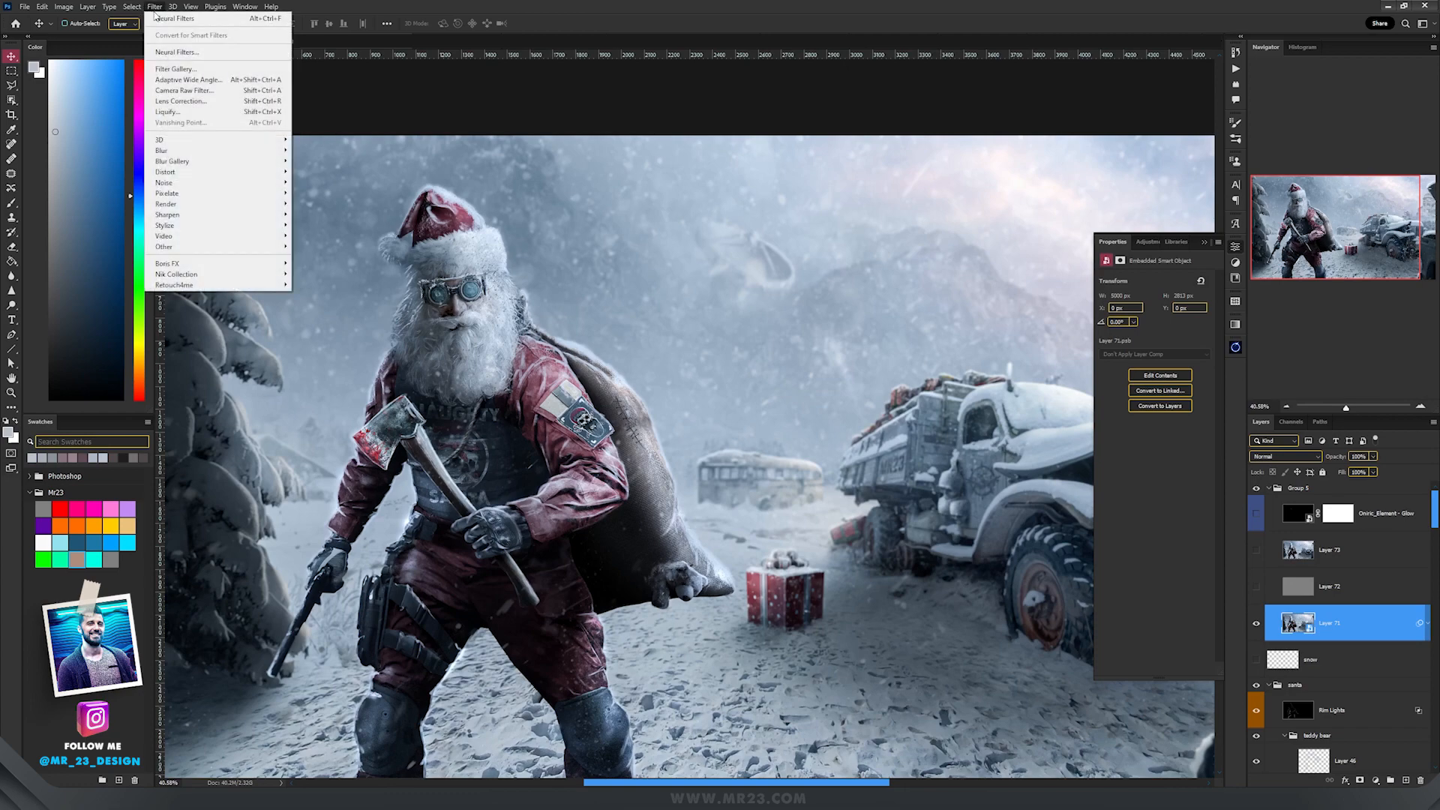
left_click(216, 54)
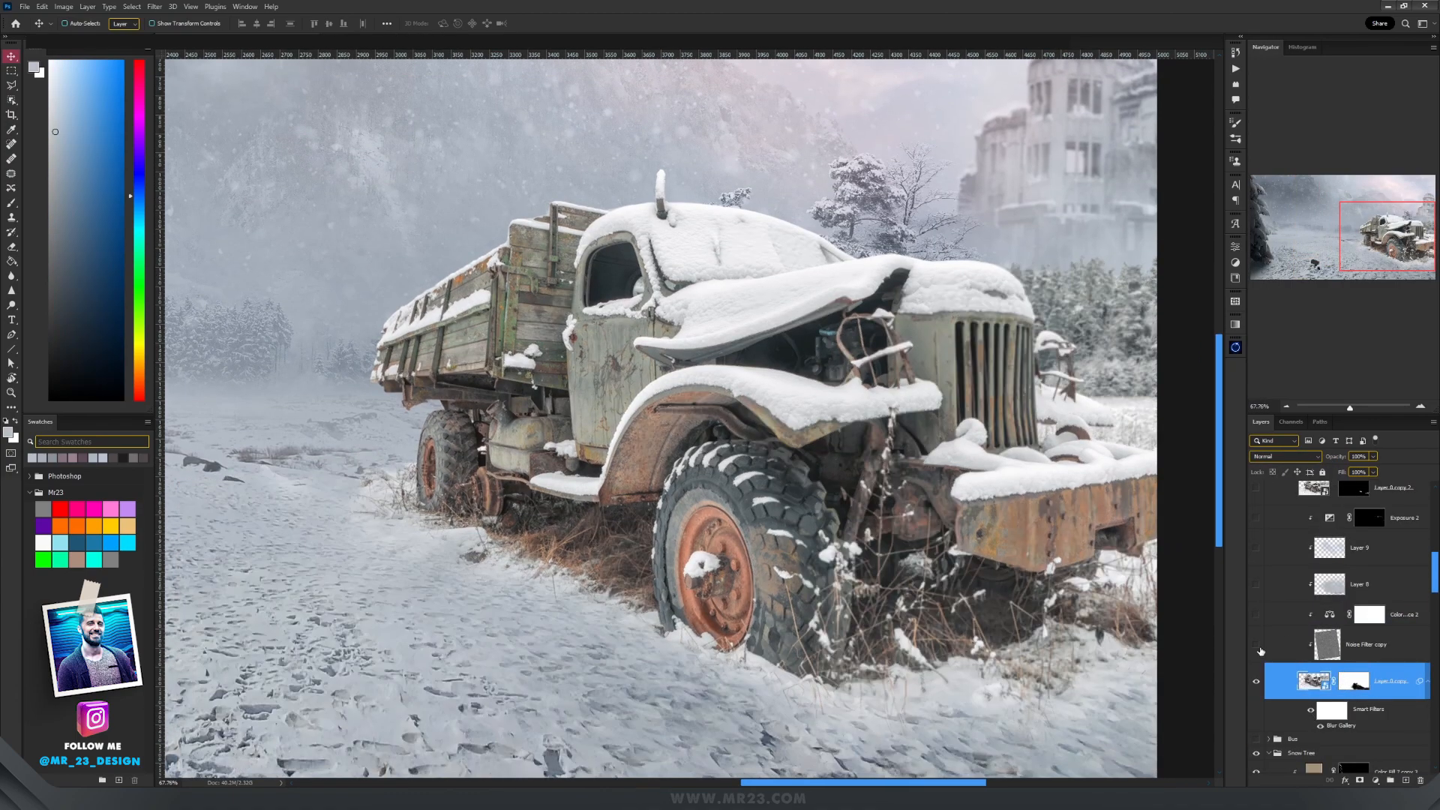
Show the hidden adjustment and paint layers above the truck's base image and above the hanging skulls.
left_click(1257, 559)
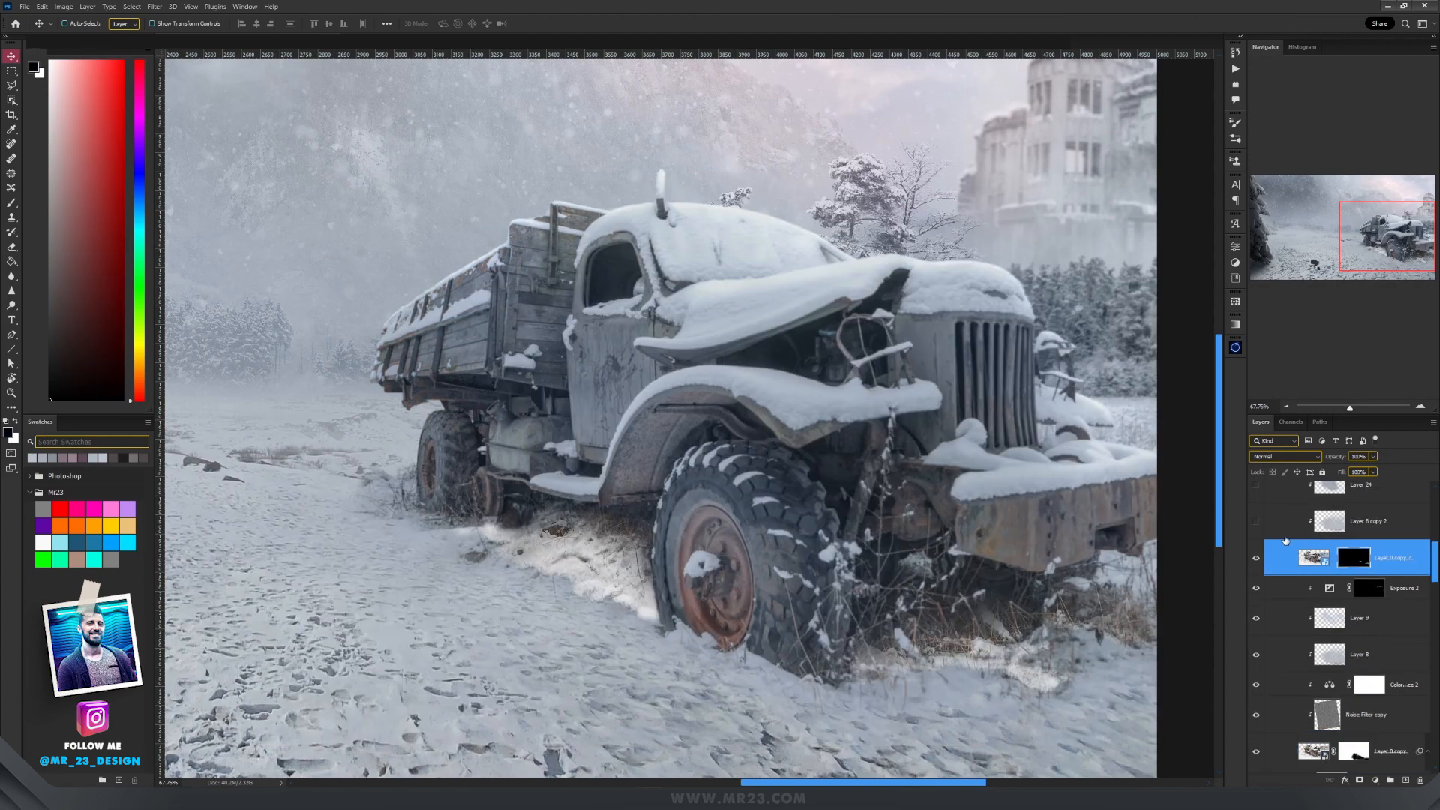
scroll(1303, 578, "up", 2)
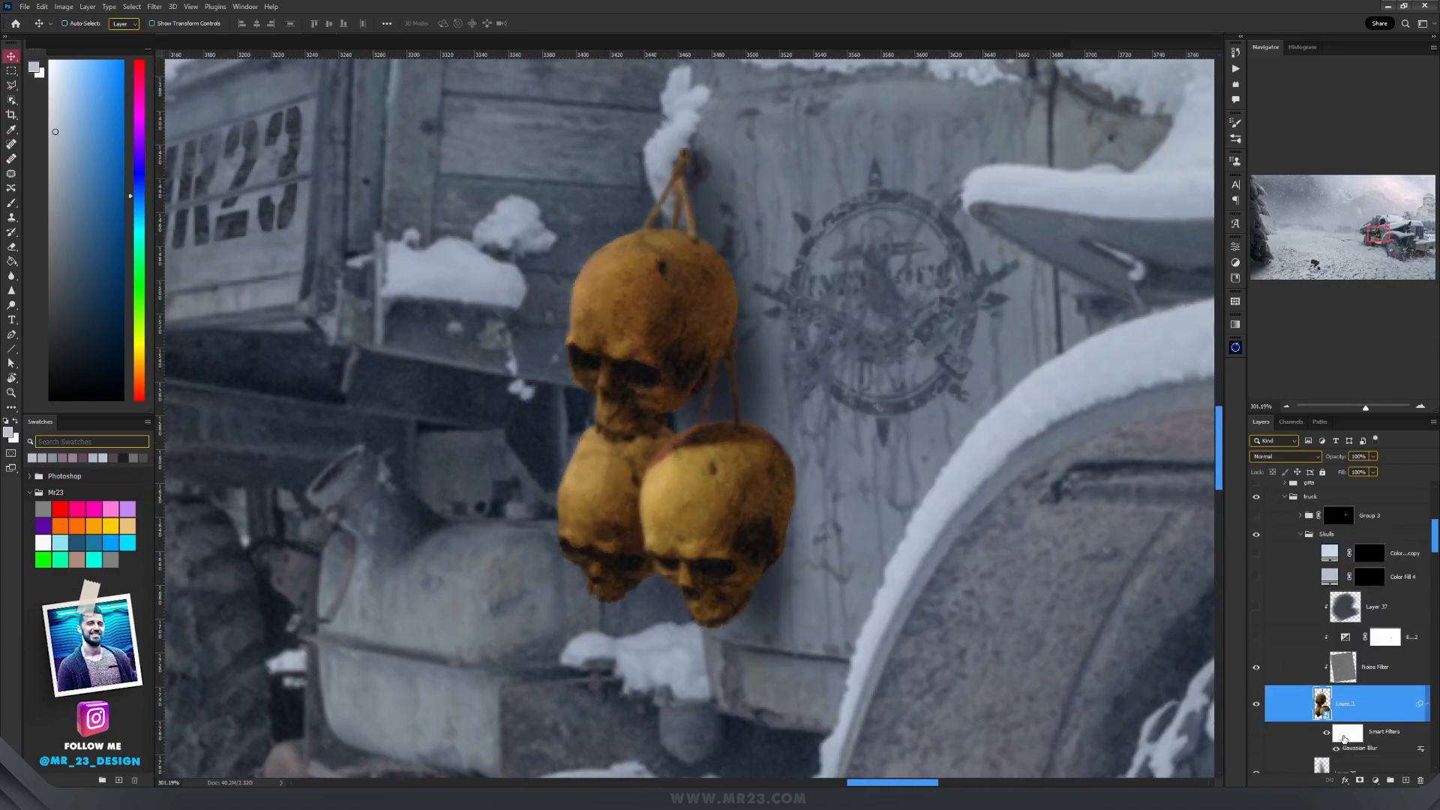
left_click(1257, 556)
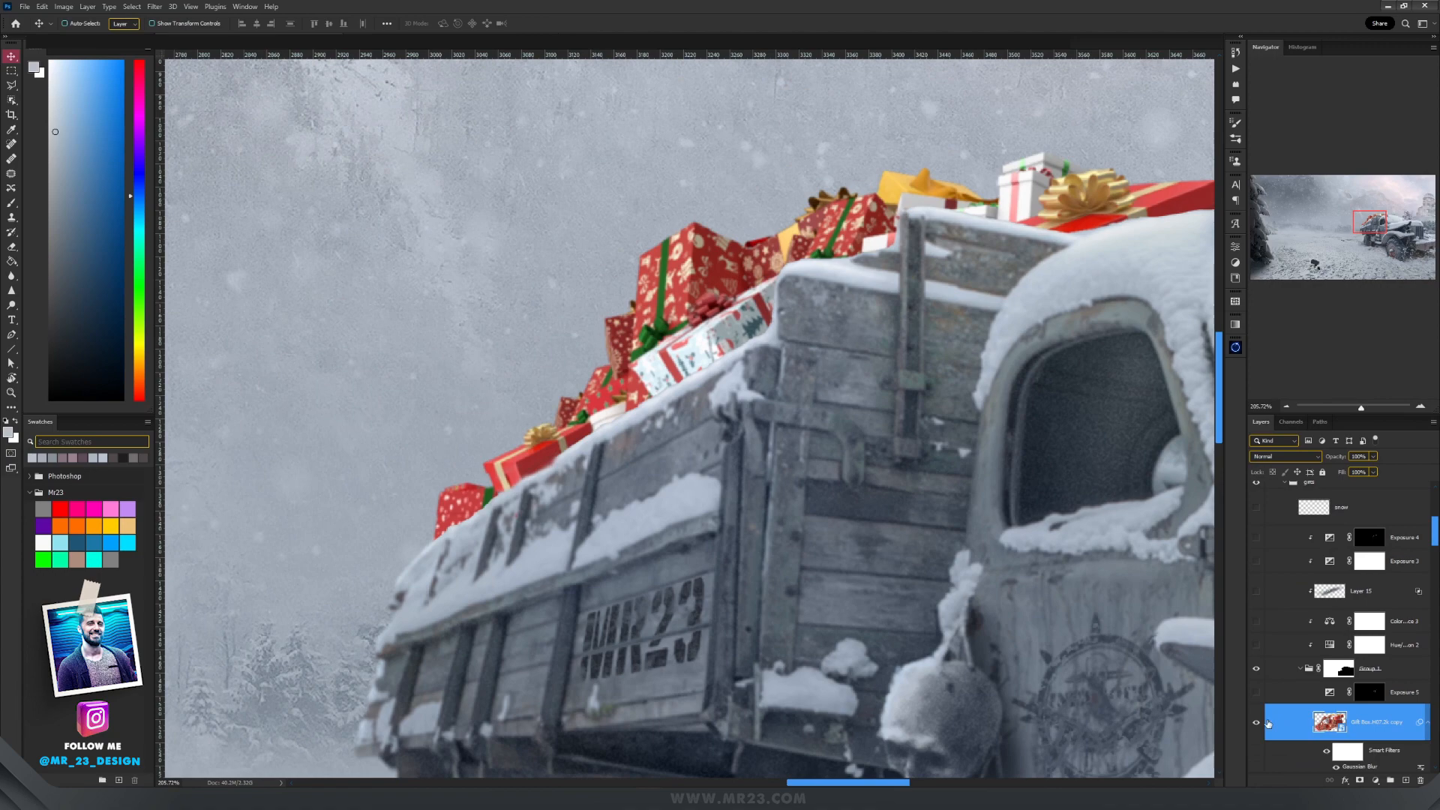
Show the hidden exposure, hue, colour and snow layers that blend the gifts into the truck bed.
left_click_drag(1258, 591, 1258, 510)
left_click_drag(900, 375, 666, 513)
scroll(1268, 592, "up", 4)
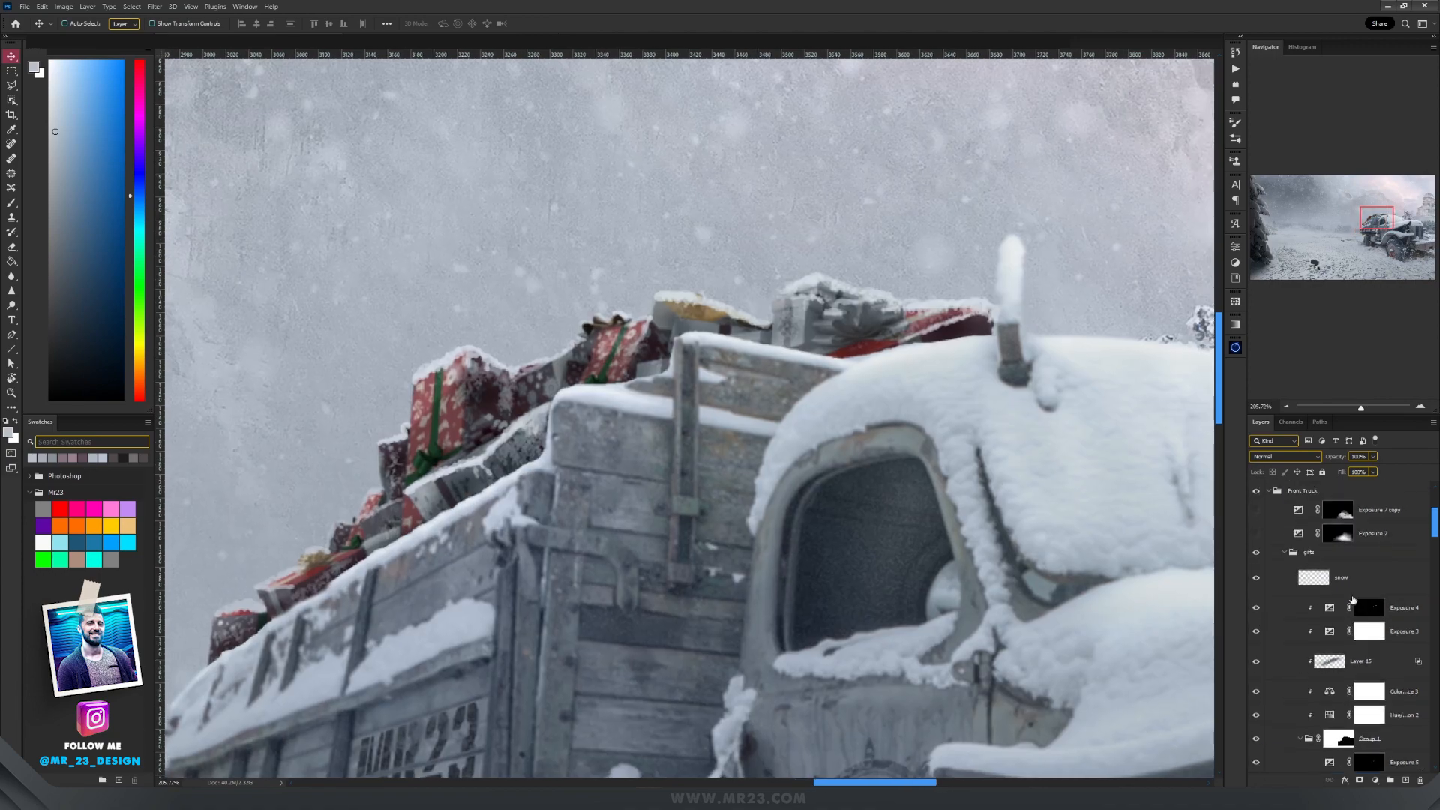
left_click(1257, 590)
scroll(906, 573, "down", 7)
left_click(1258, 566)
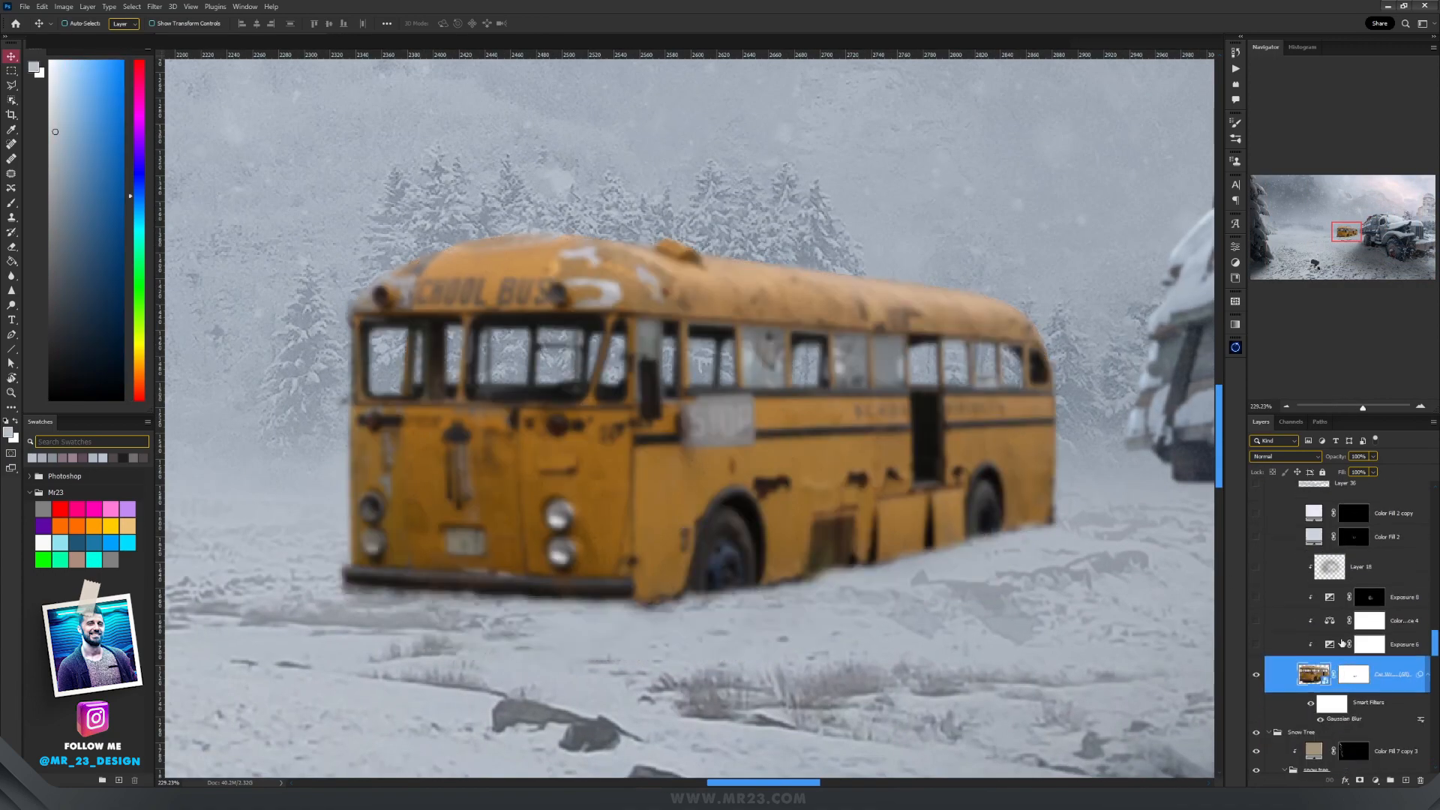
Show the hidden layers above the yellow school bus and the adjustment and wrapping-texture layers above the cardboard box.
left_click_drag(1257, 716, 1258, 488)
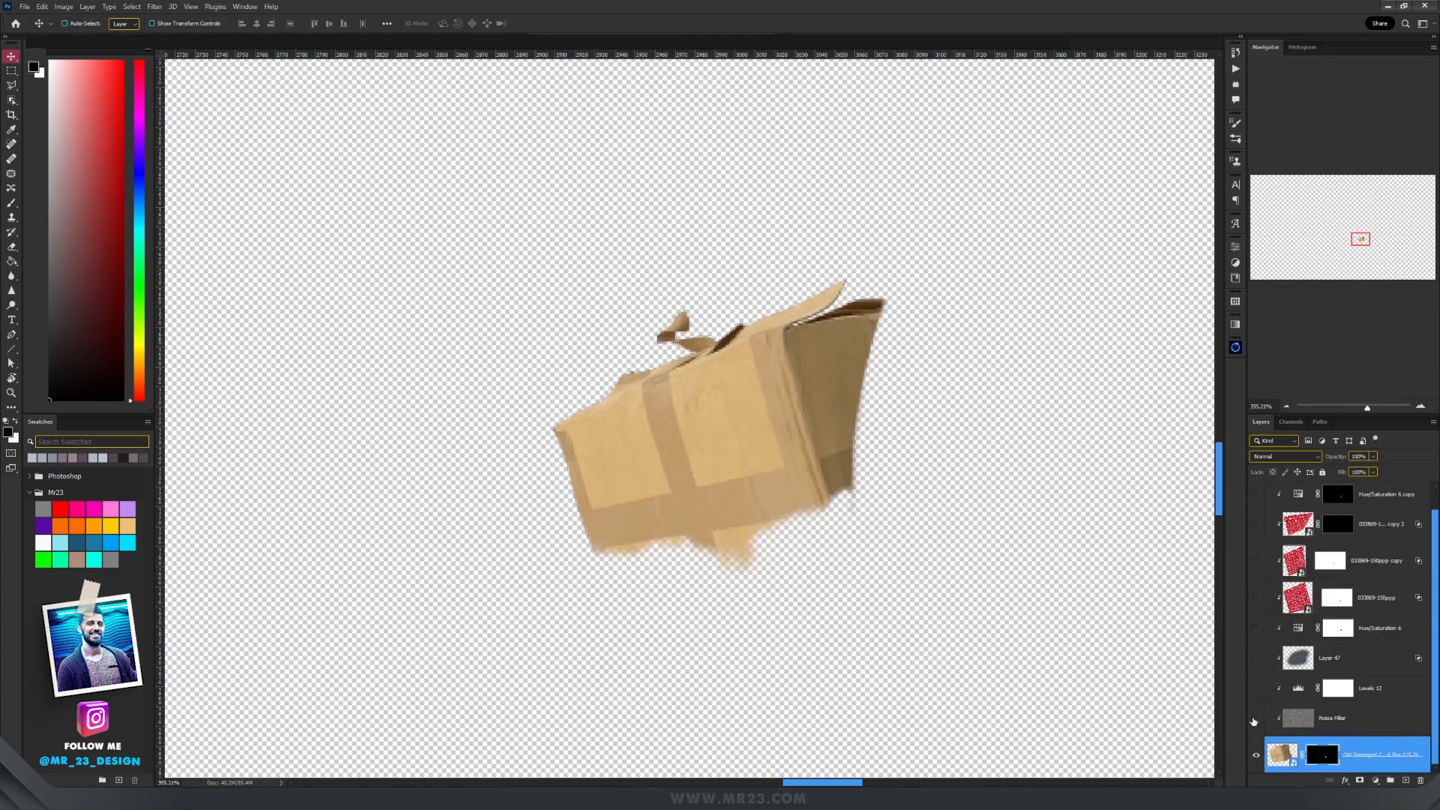
left_click_drag(1257, 718, 1257, 494)
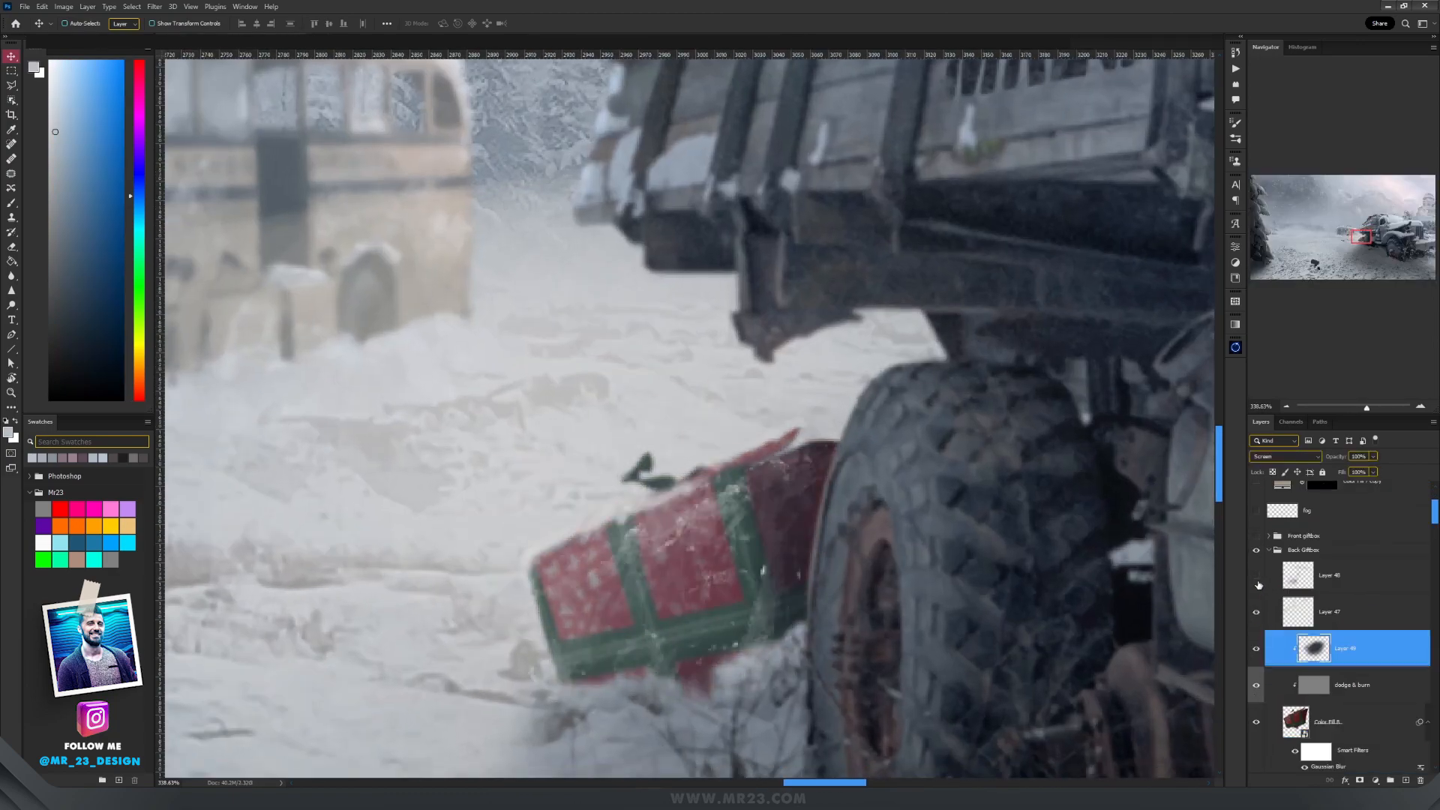